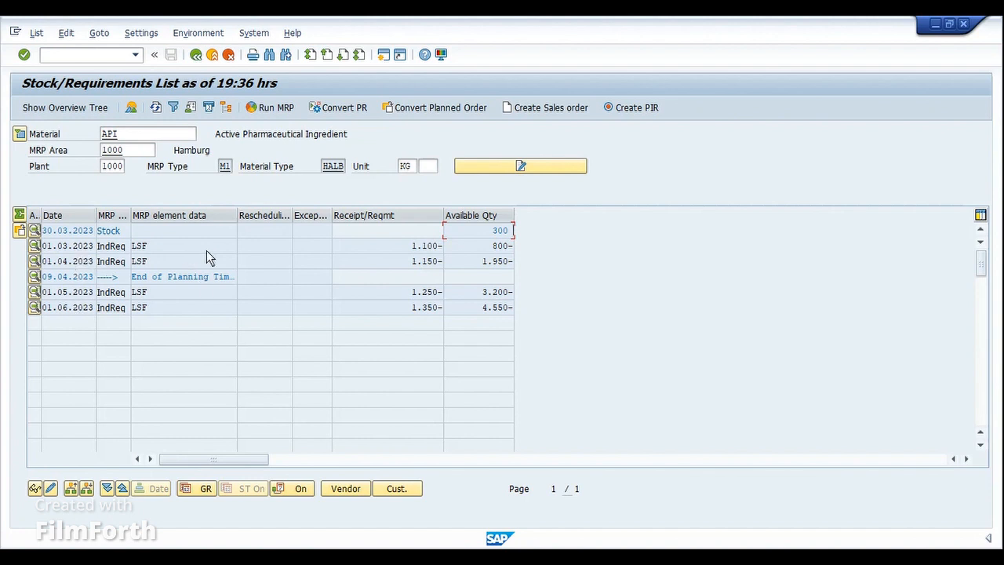
Step: Widen the MRP element data column to show its full text, and examine the planning time fence line against the neighbouring requirement dates
left_click_drag(238, 226, 305, 224)
left_click_drag(266, 285, 128, 298)
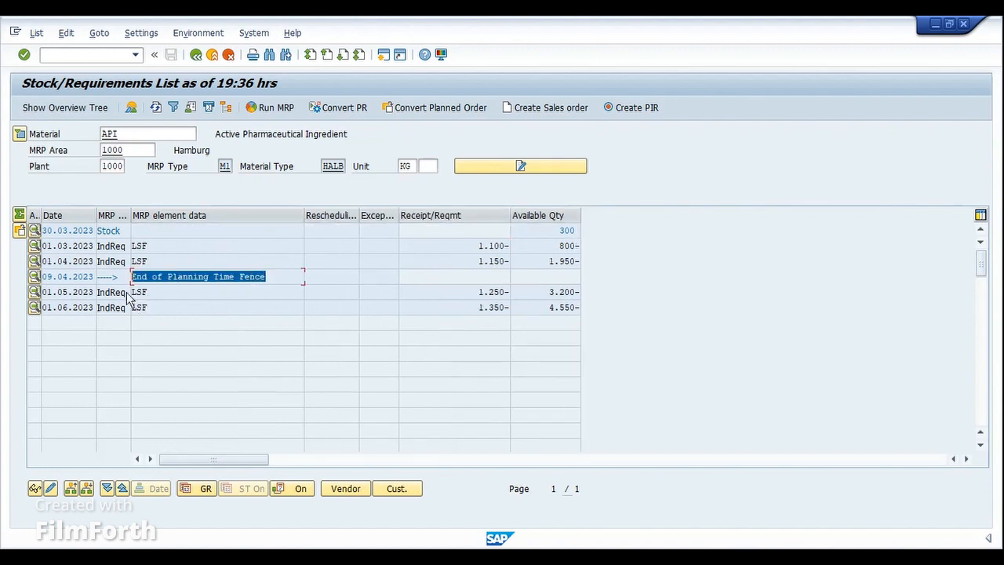
left_click(74, 265)
left_click(76, 292)
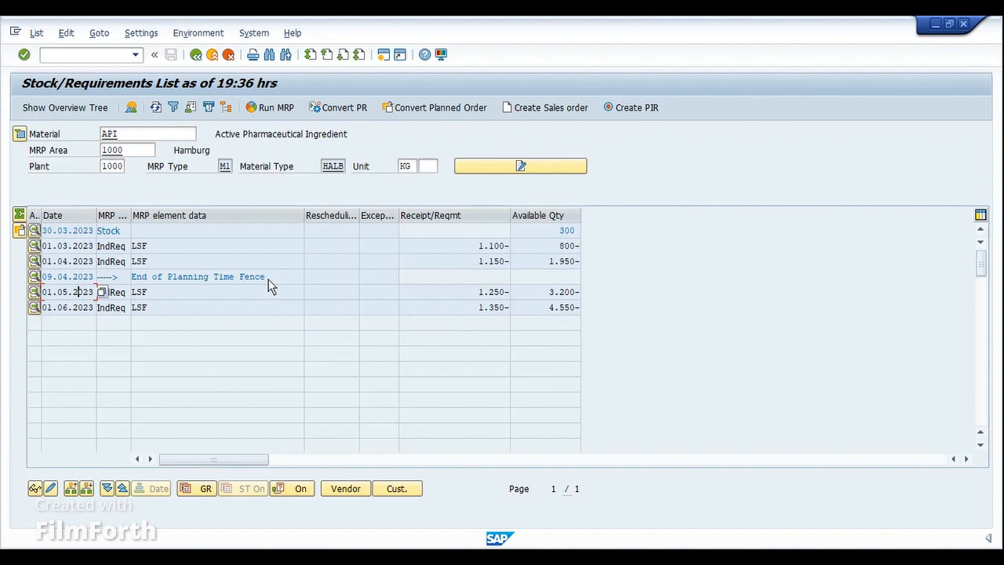
Step: Expand the header details of material API, check its planning time fence value, and collapse the details again
left_click(19, 133)
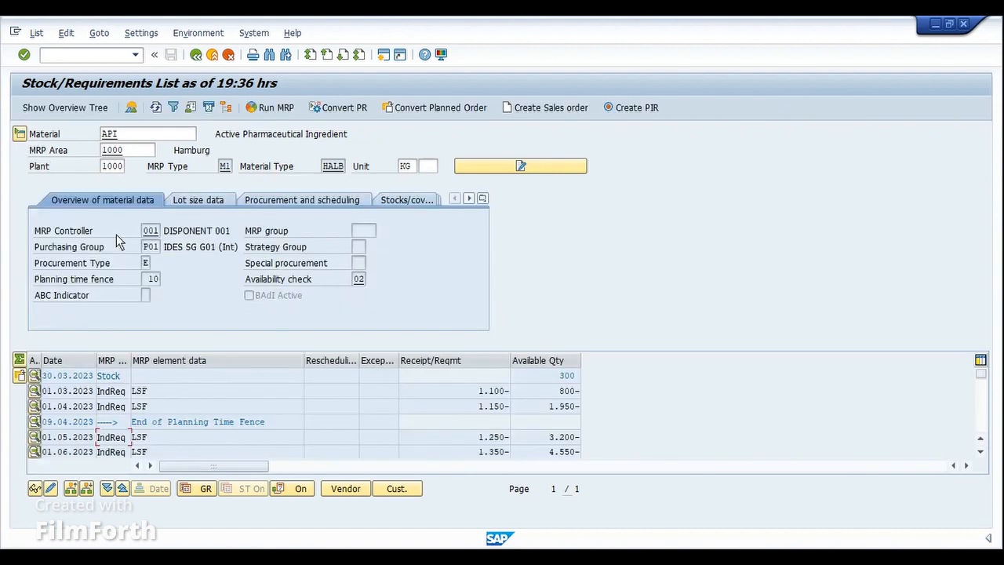
left_click(149, 281)
left_click(18, 133)
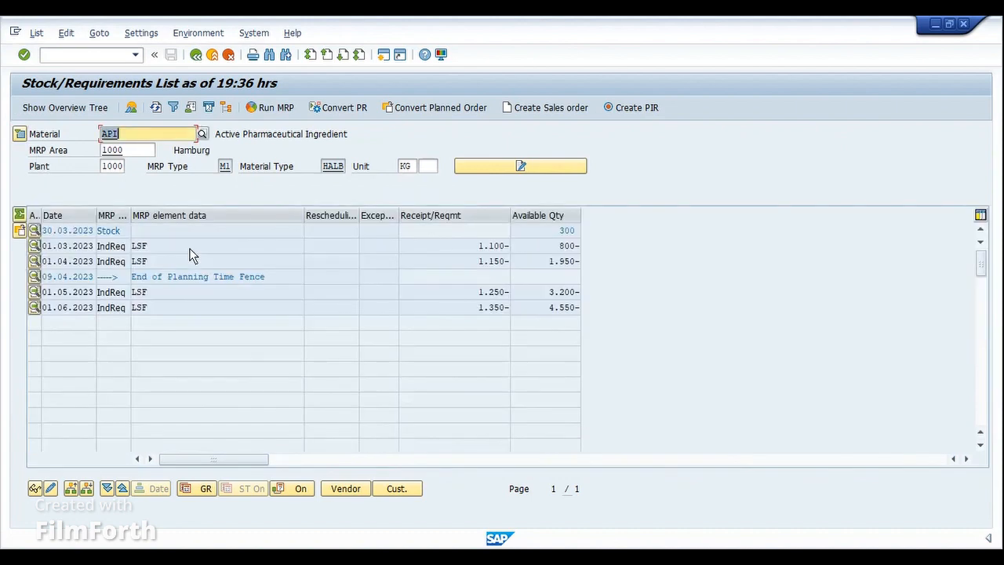
Step: Examine the independent requirements before and after the end of the planning time fence in the stock/requirements list
left_click(190, 260)
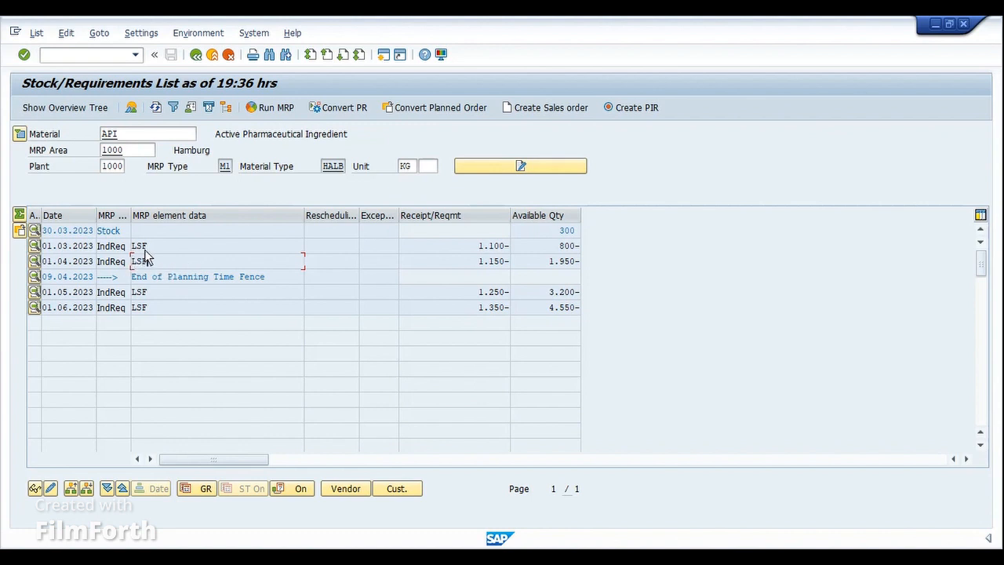
left_click(480, 246)
left_click_drag(271, 277, 159, 280)
left_click(153, 246)
left_click(172, 294)
left_click(160, 247)
Step: Display the material master of API in its MRP 1 view and check the planning time fence
double_click(124, 139)
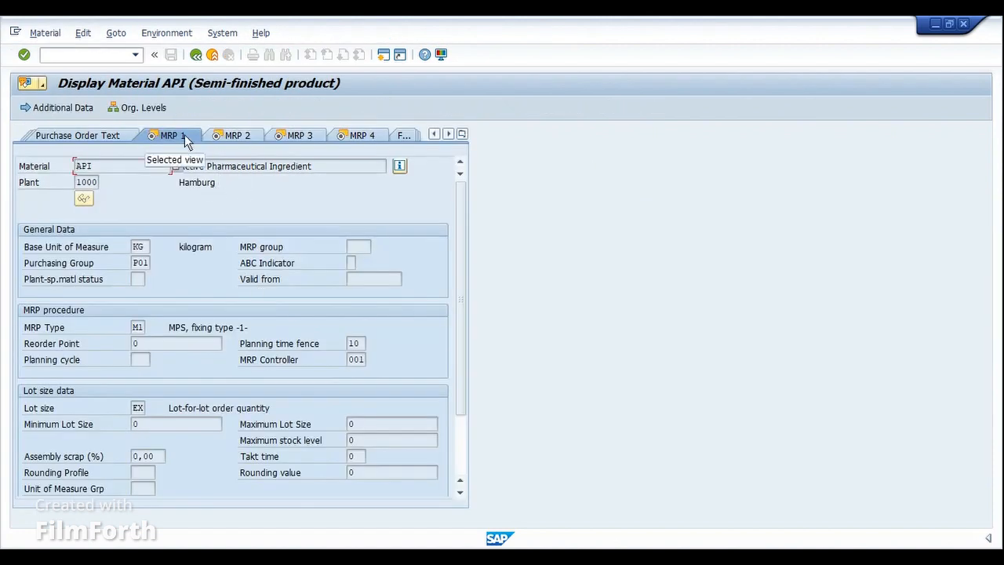
left_click(358, 344)
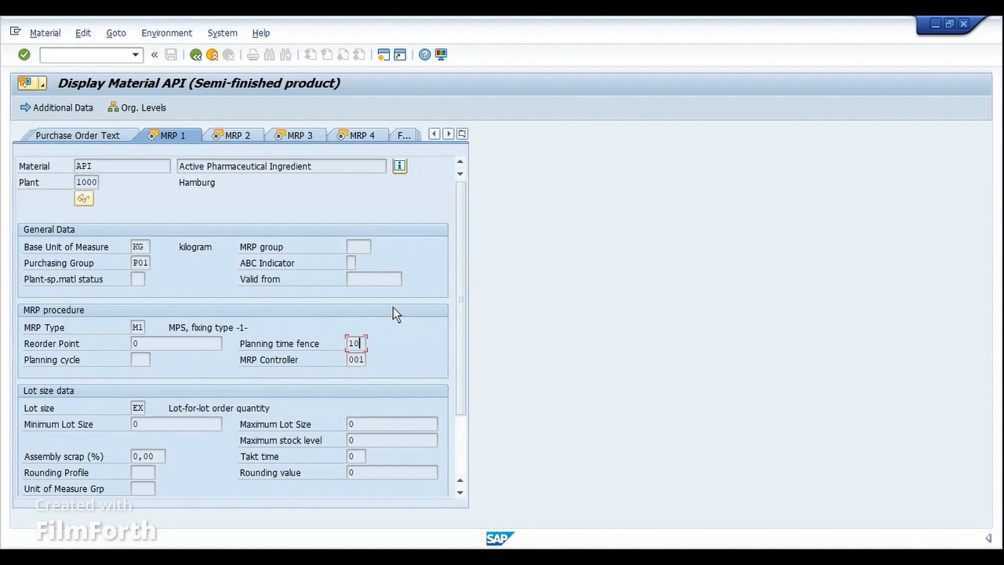
Step: List the possible MRP types, review the MPS types M0 to M4 and the MRP type P1, and close the list without choosing
left_click(141, 328)
left_click(152, 327)
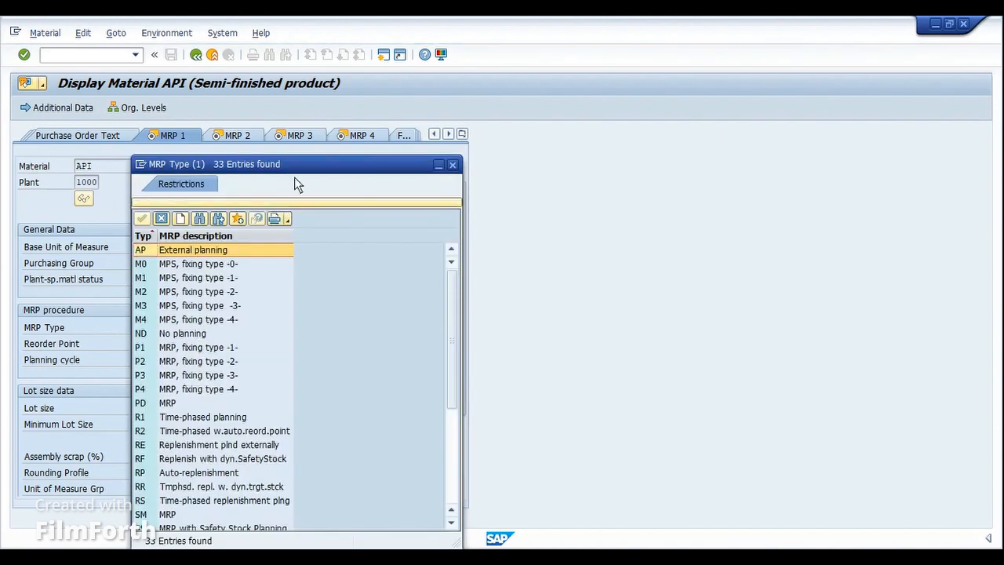
left_click_drag(294, 166, 461, 117)
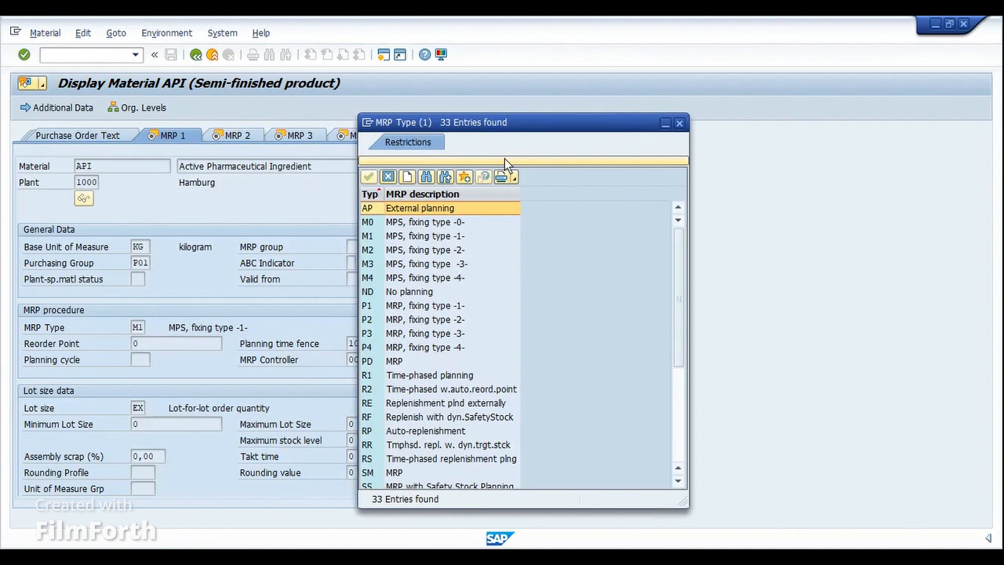
left_click(403, 225)
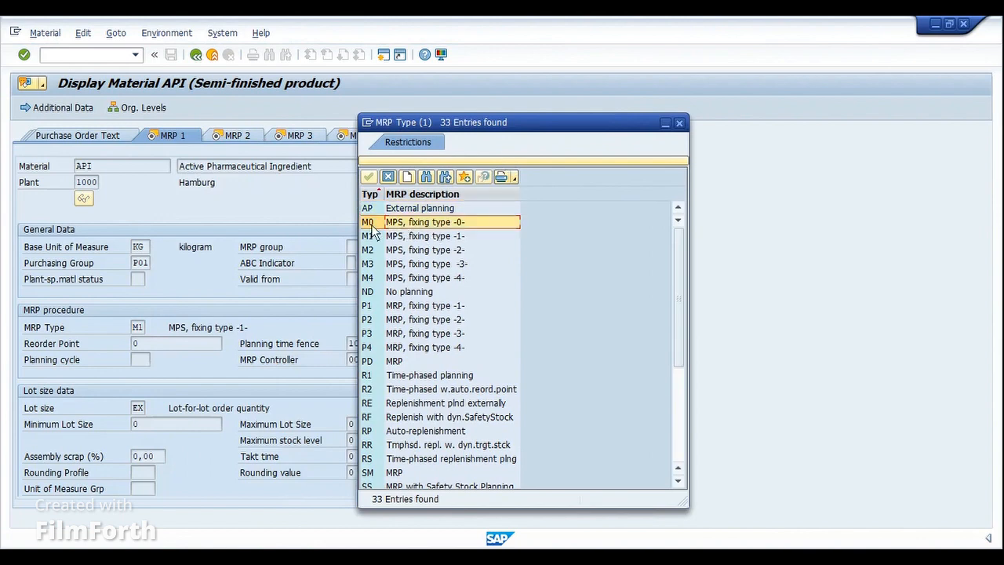
left_click(373, 279)
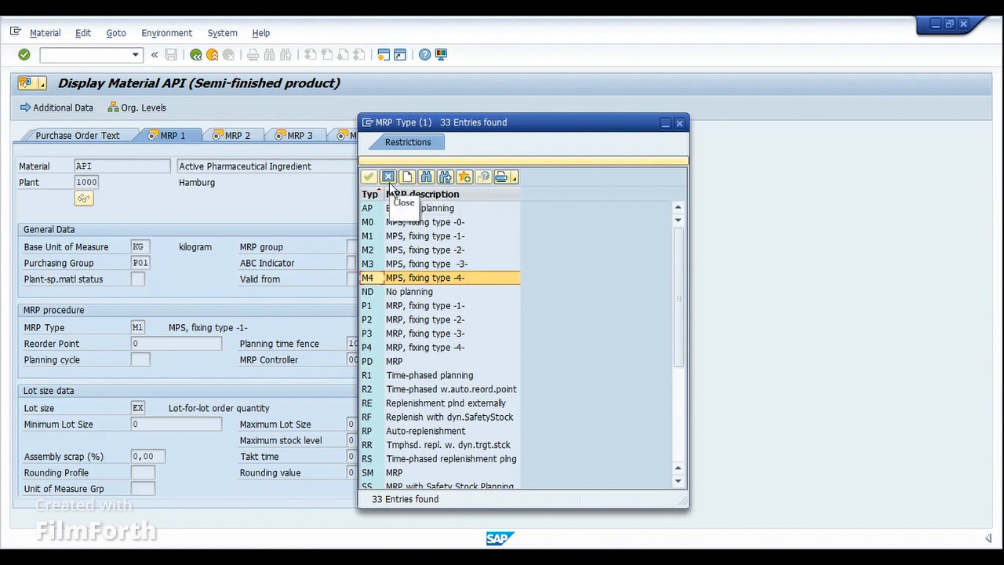
left_click(377, 306)
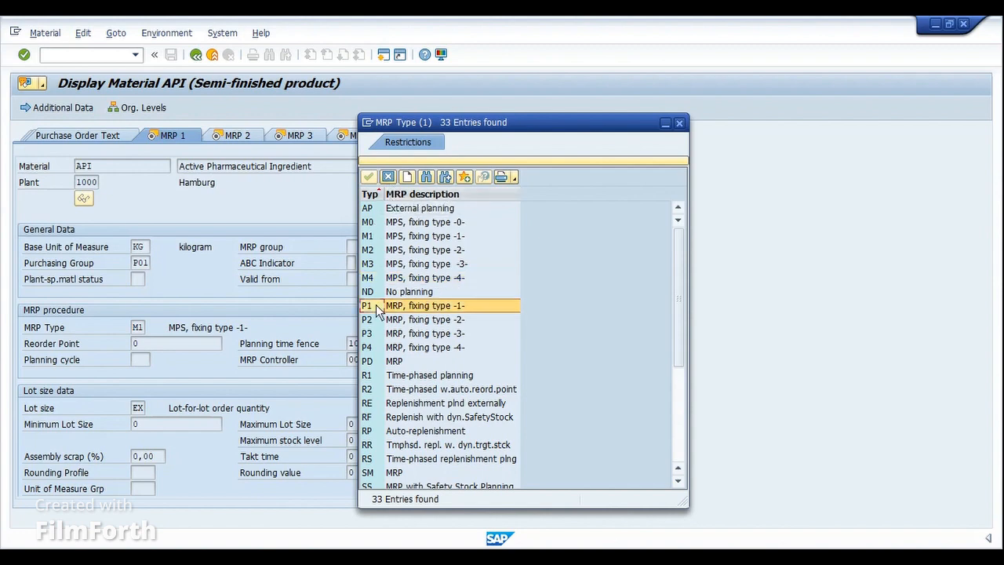
left_click(387, 177)
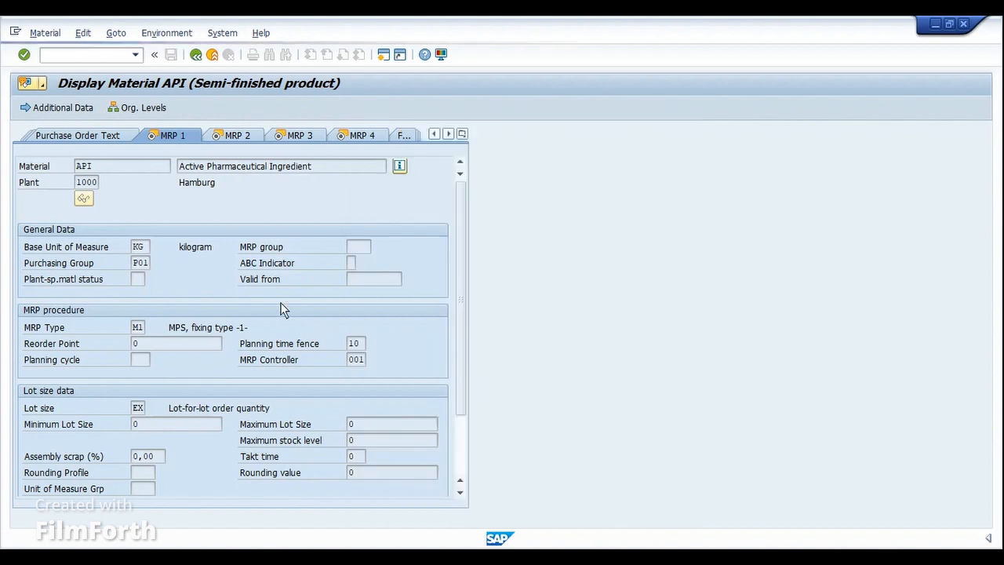
Step: Start transaction SPRO in a new session and display the SAP Reference IMG
left_click(381, 56)
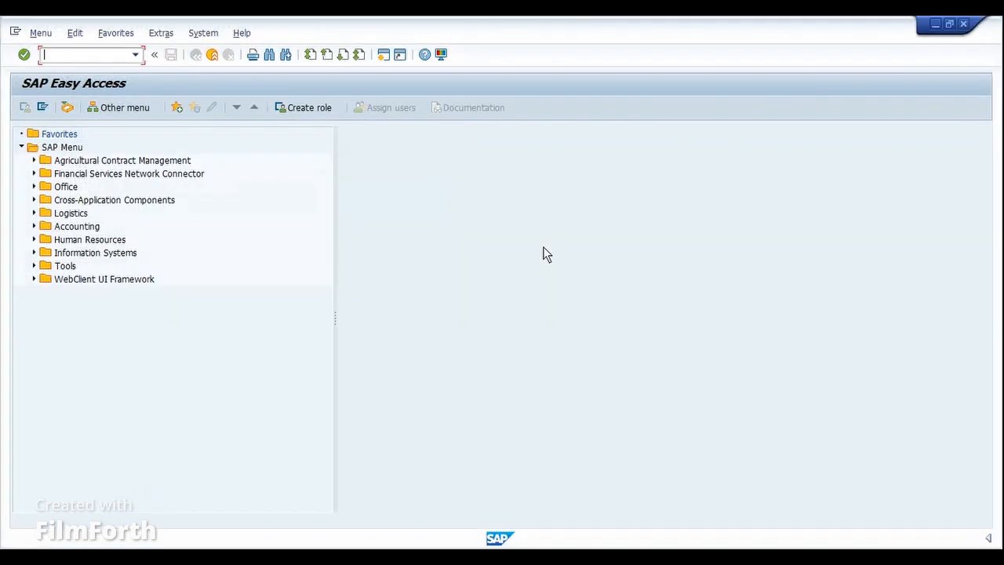
type("SPRO")
key("Return")
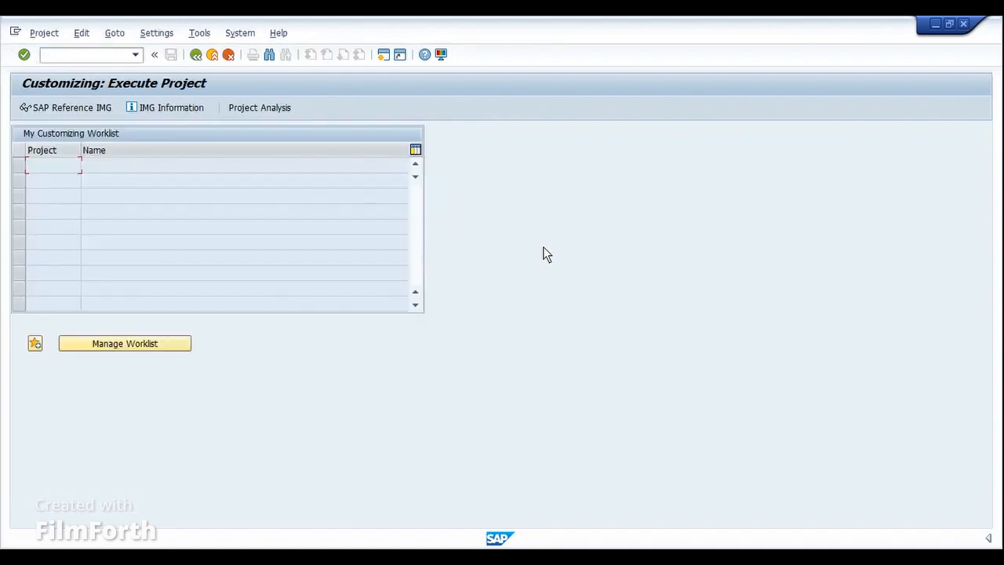
left_click(95, 108)
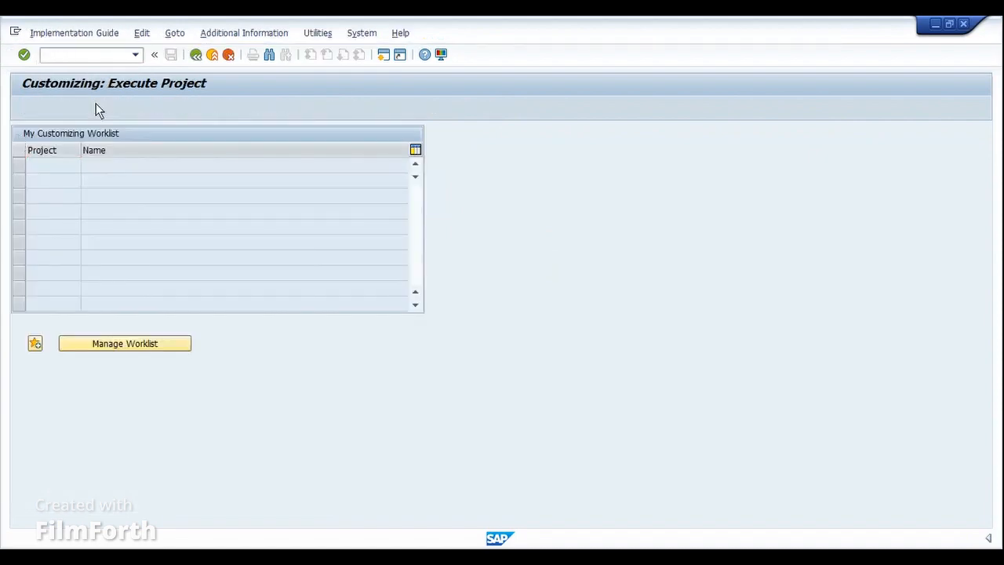
Step: Open the Check MRP Types activity under Production, Material Requirements Planning, Master Data in the IMG
scroll(119, 354, "down", 6)
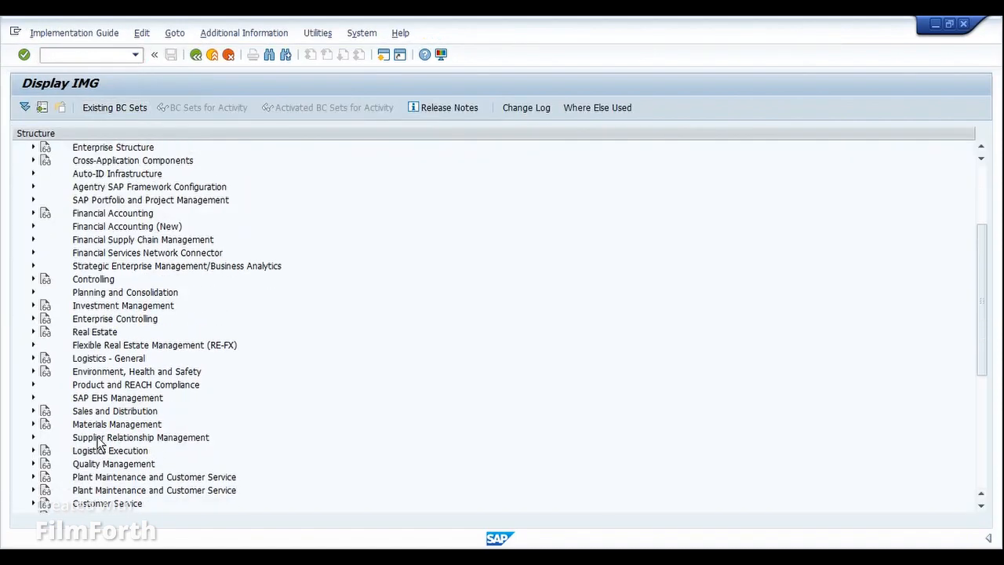
left_click(33, 397)
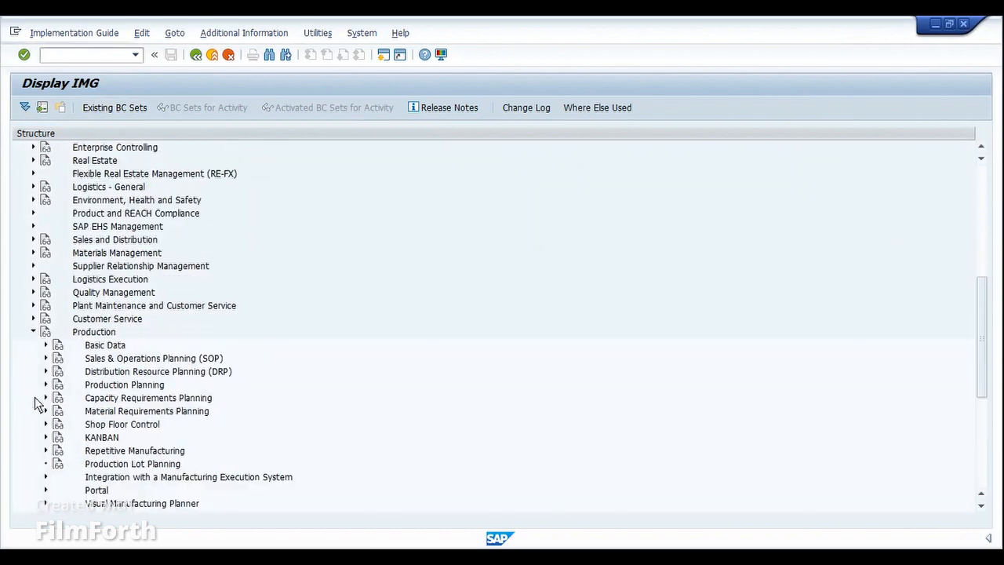
scroll(56, 388, "down", 3)
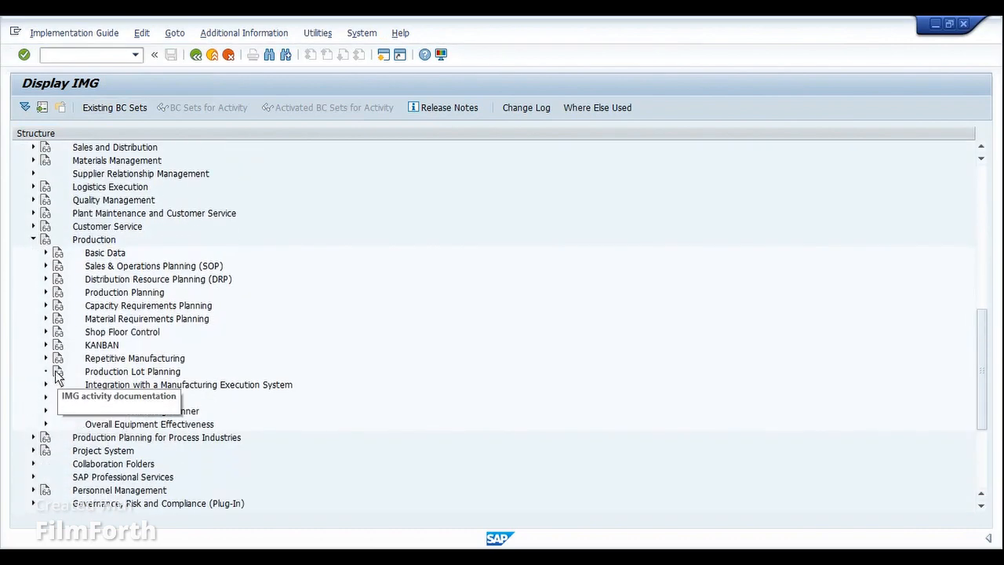
left_click(45, 319)
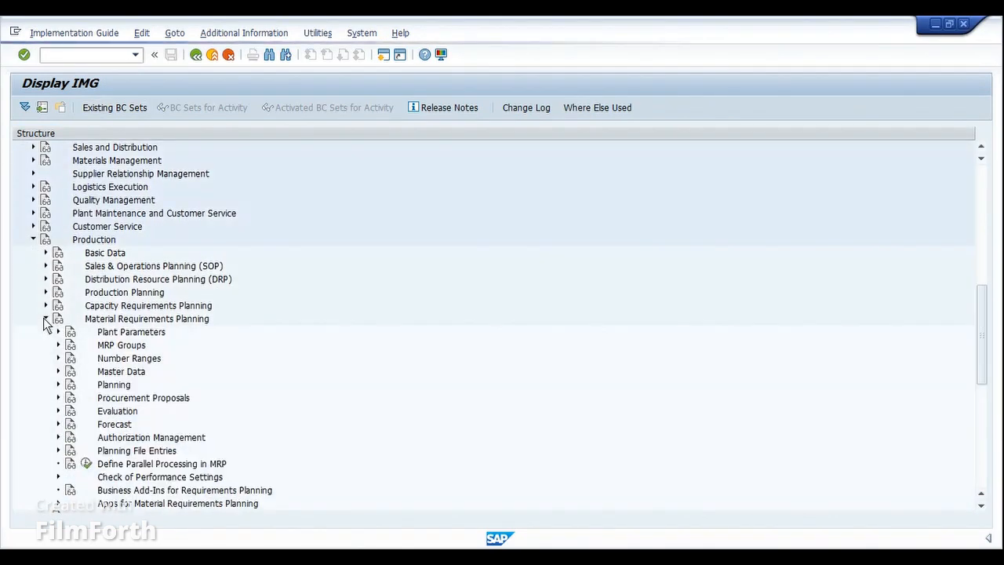
left_click(59, 371)
scroll(59, 376, "down", 1)
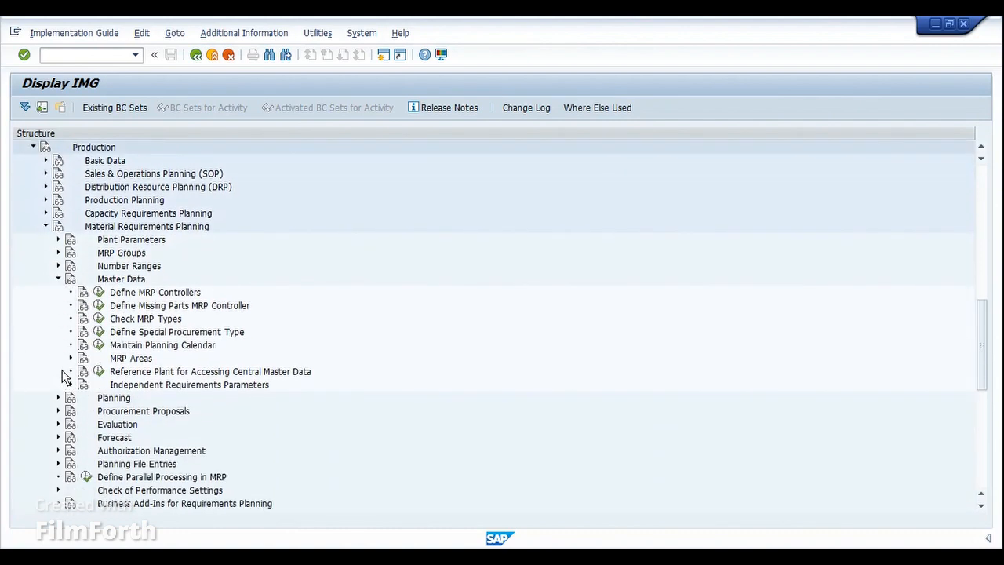
left_click(100, 320)
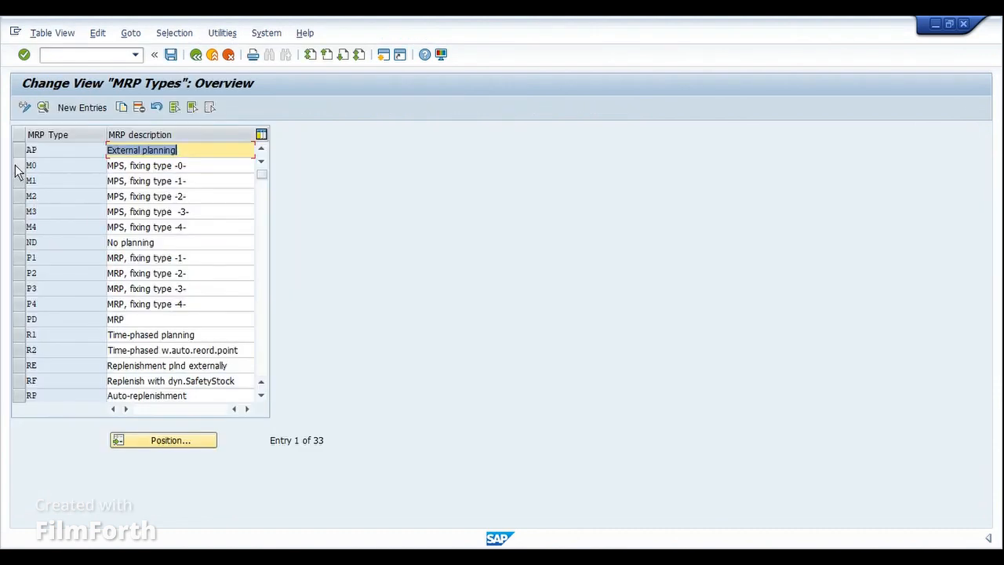
Step: Open the details of MRP type M0 and examine its MRP procedure
left_click(20, 167)
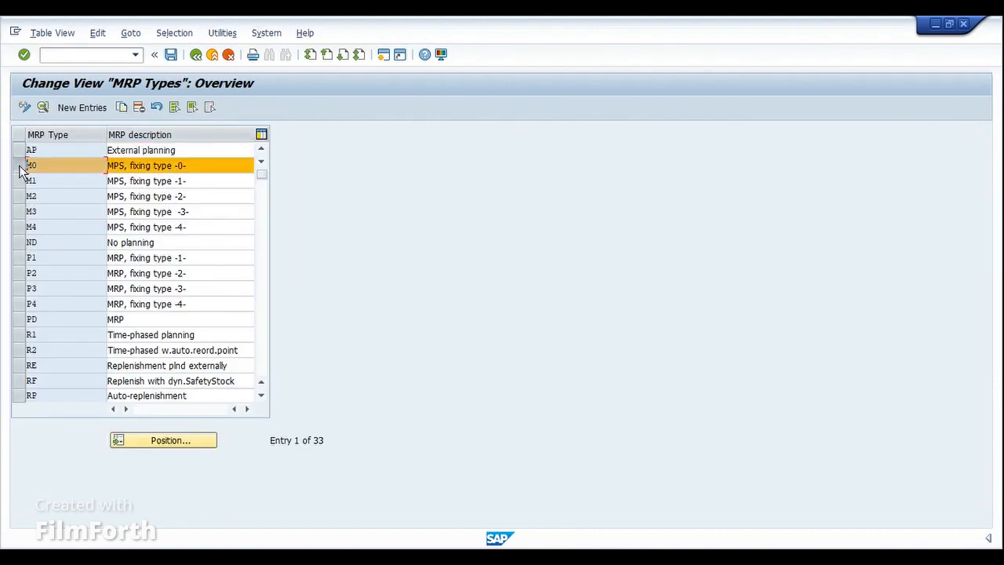
left_click(43, 106)
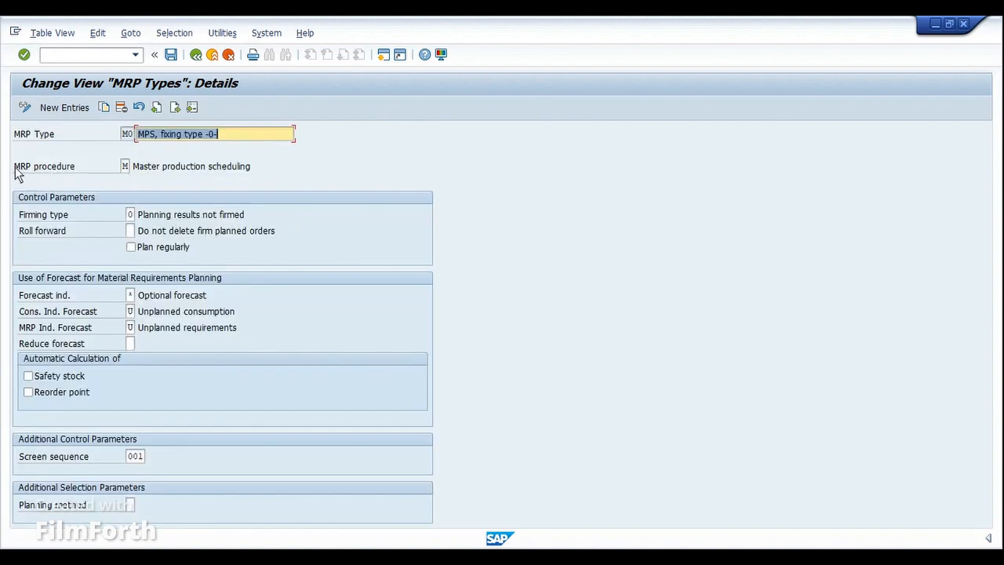
left_click_drag(145, 168, 260, 168)
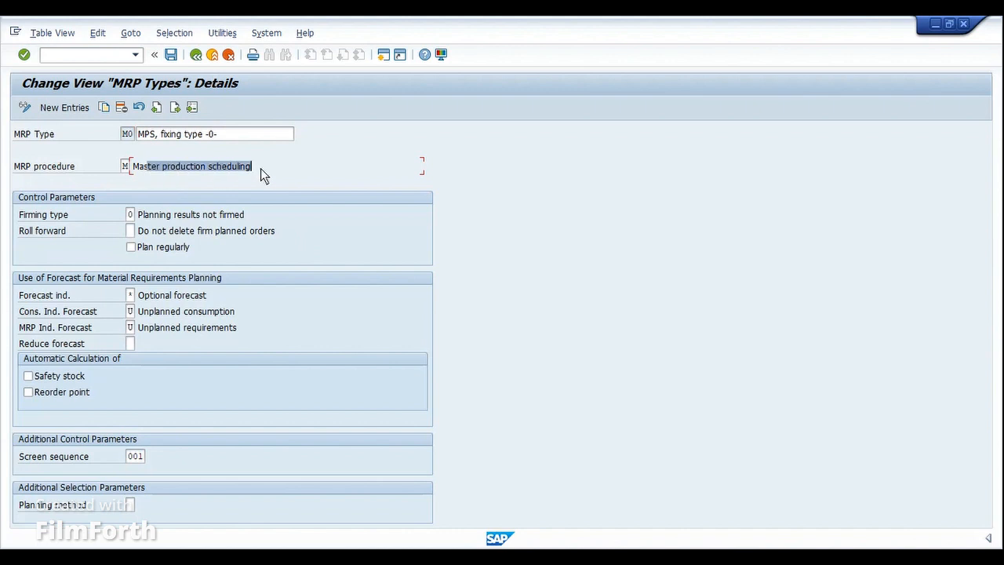
left_click(261, 168)
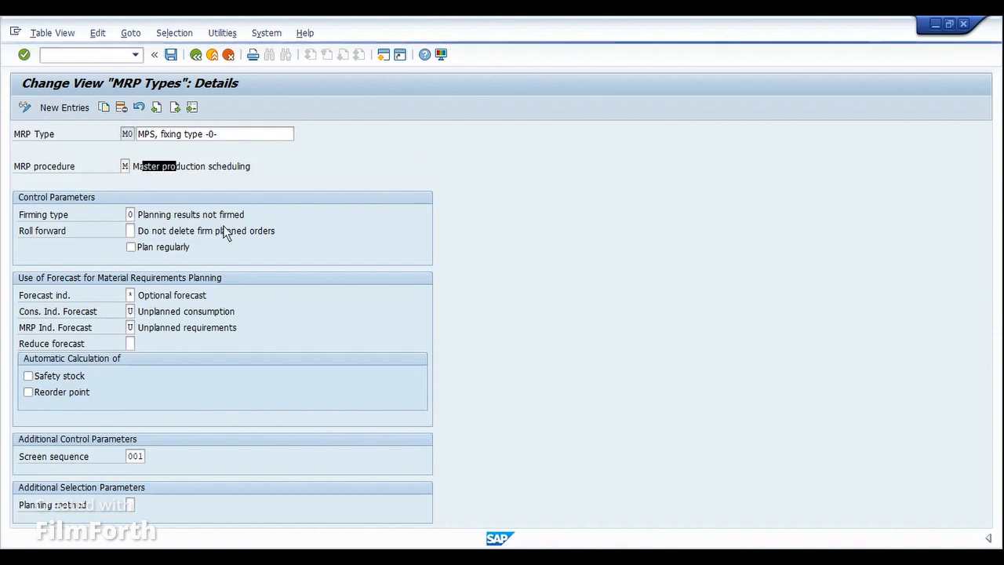
Step: List the possible MRP procedures, compare material requirements planning with master production scheduling, and close the list without changing the procedure
key("F4")
left_click_drag(182, 137, 446, 94)
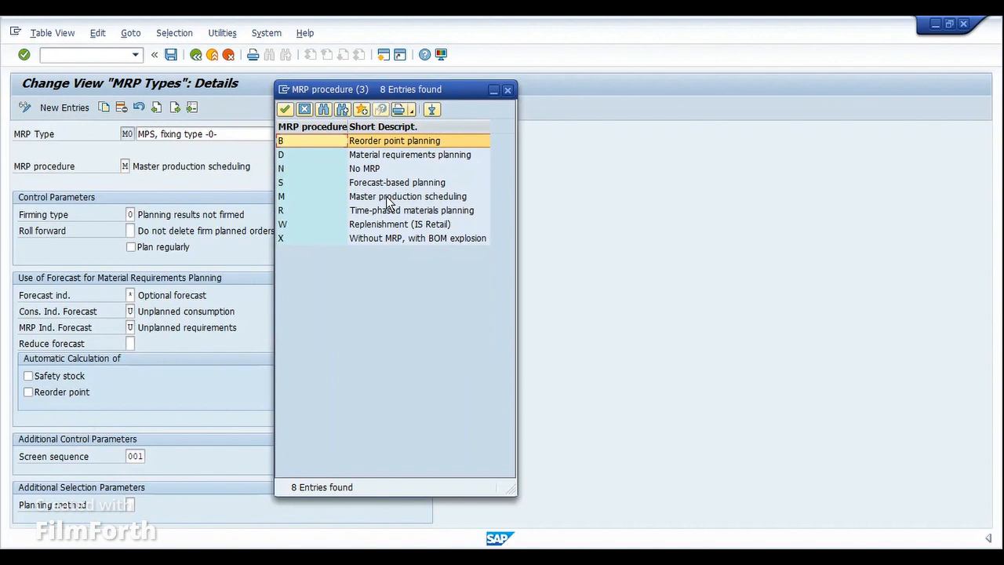
left_click(126, 134)
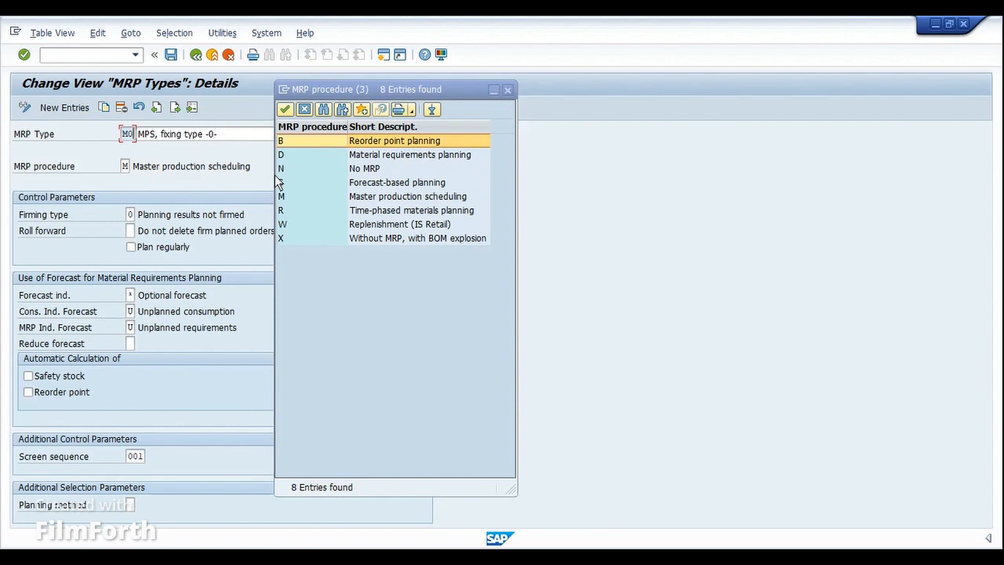
left_click(316, 160)
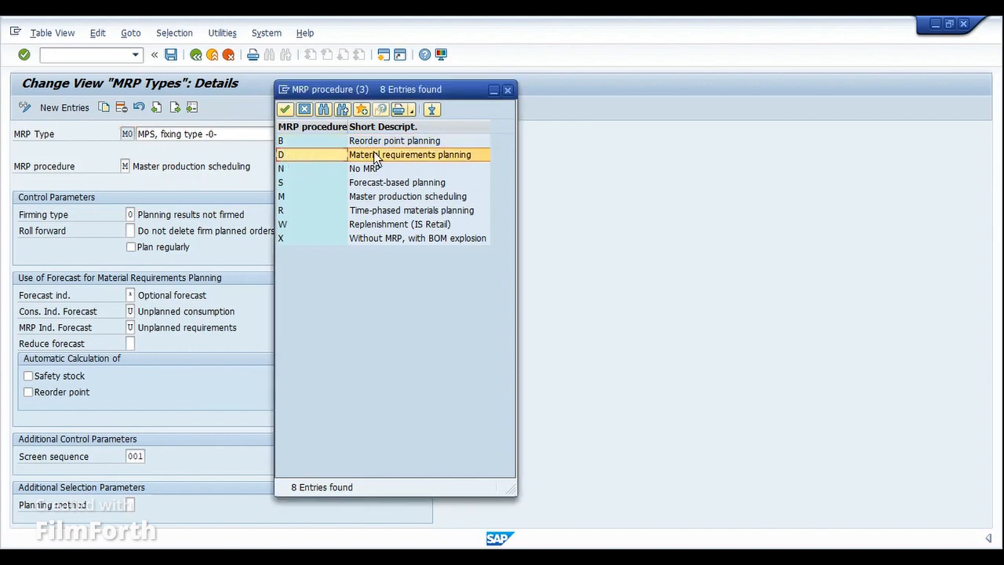
left_click(296, 199)
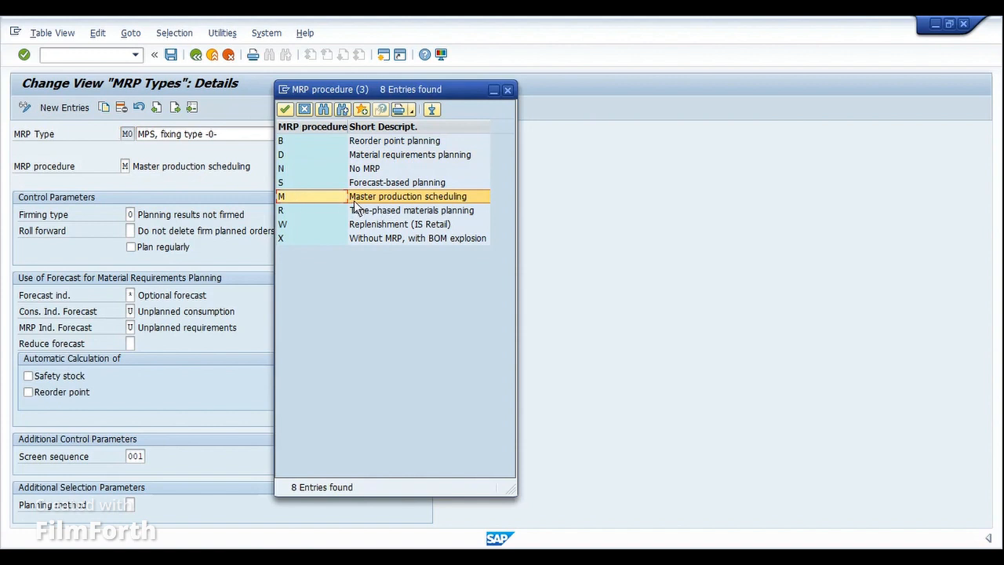
left_click(312, 181)
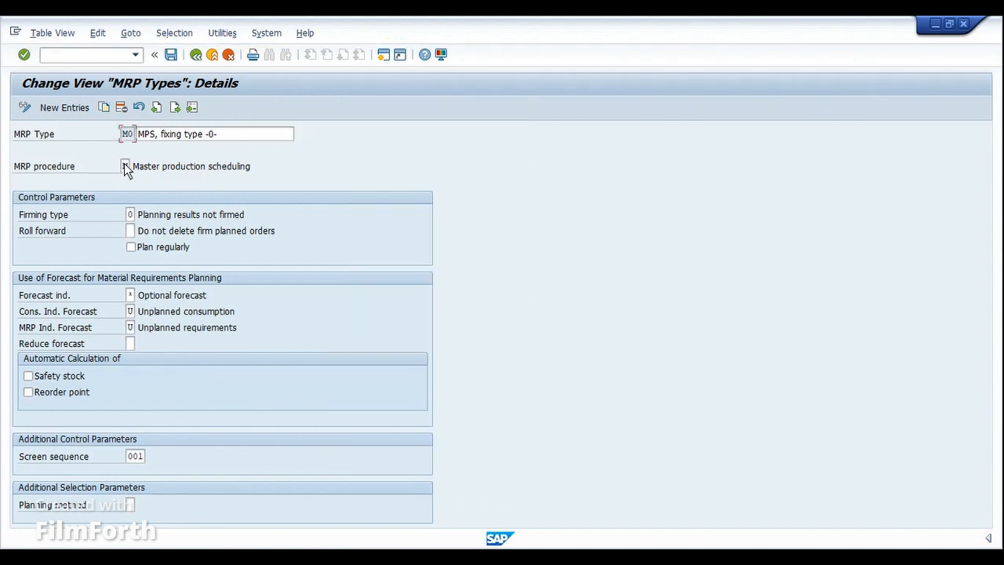
Step: List the possible firming types for MRP type M0, review options 0 to 4, and close the list without changing the firming type
left_click_drag(146, 167, 186, 168)
left_click_drag(147, 214, 222, 220)
key("F4")
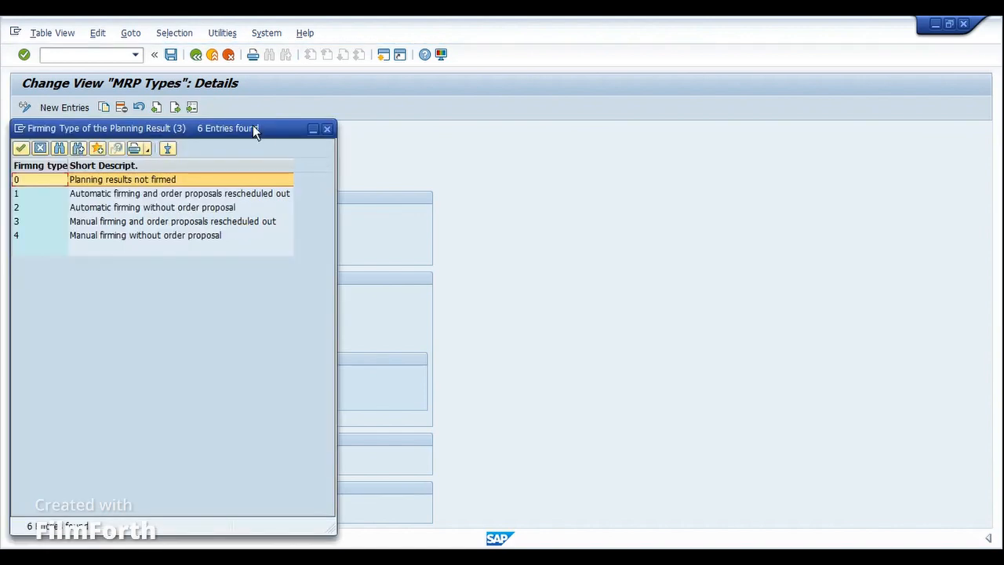
left_click_drag(252, 126, 557, 146)
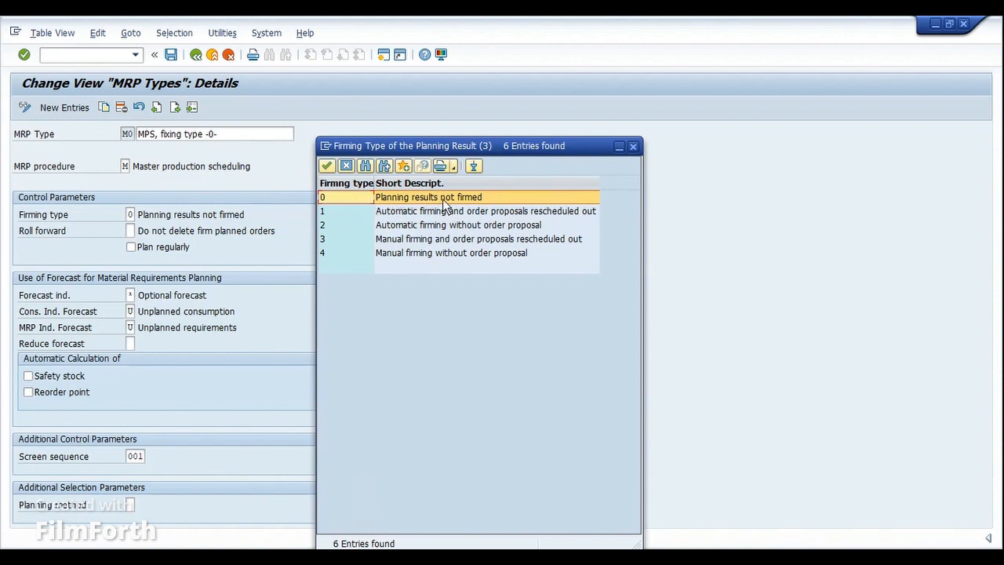
left_click(385, 216)
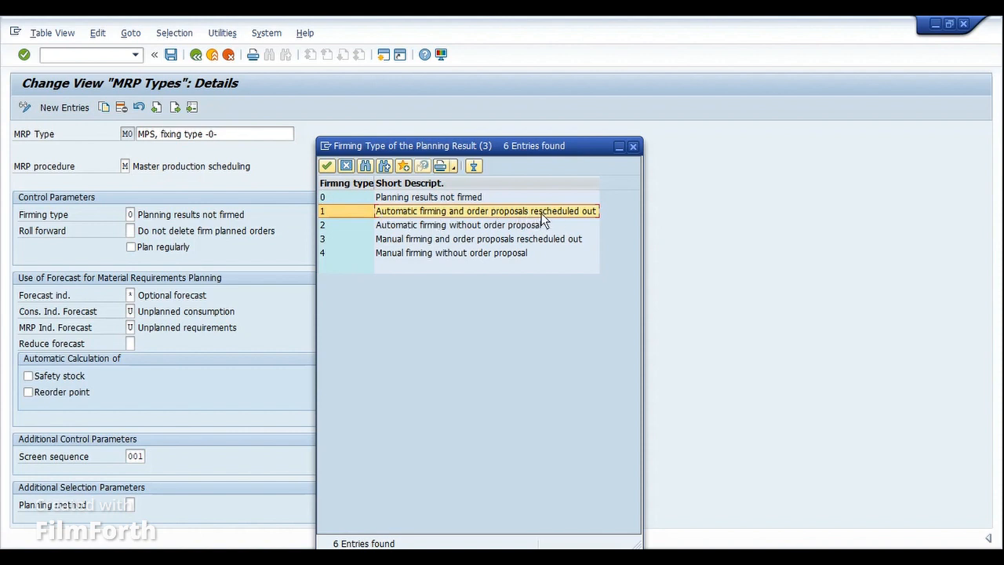
left_click(374, 229)
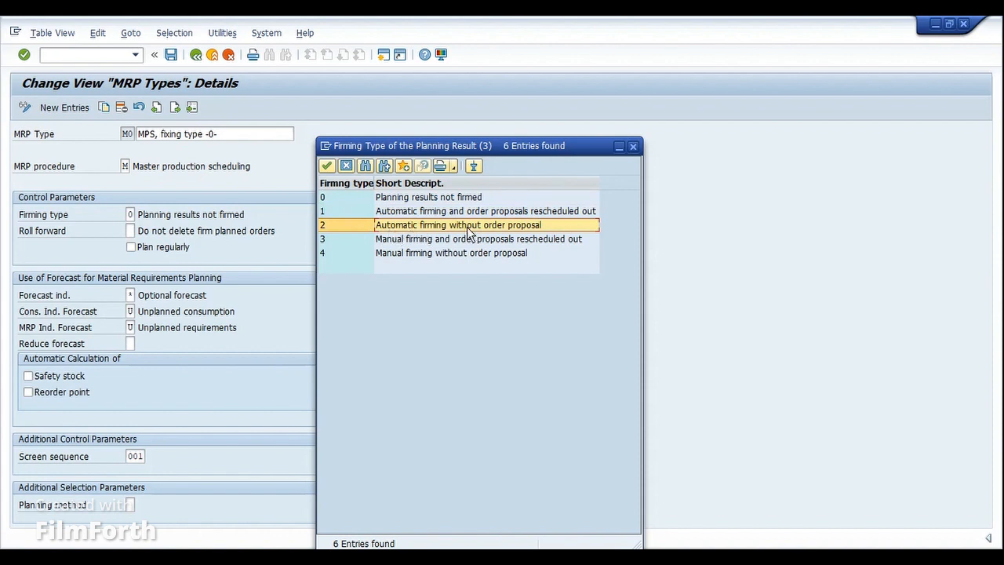
left_click(392, 241)
left_click(403, 256)
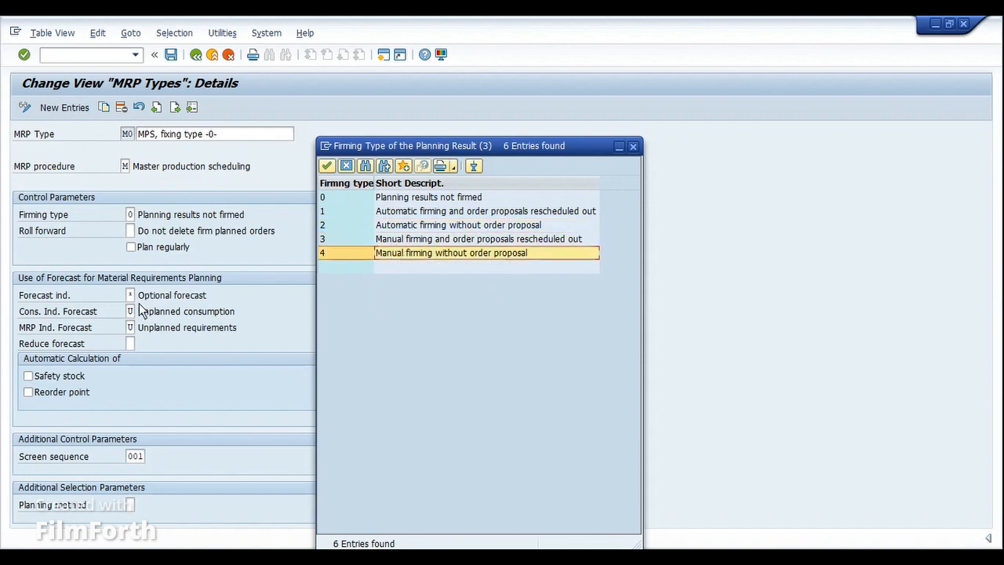
key("Escape")
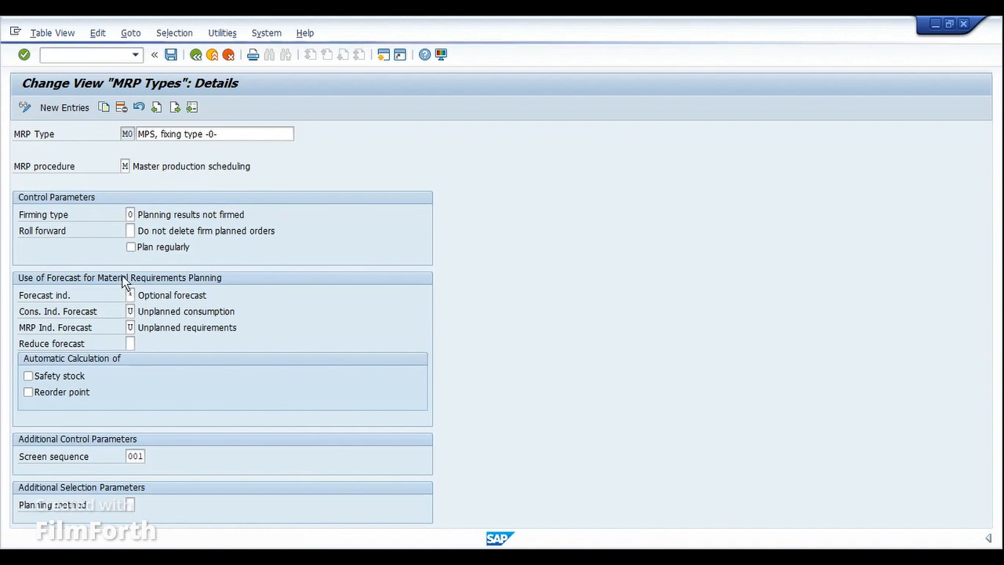
Step: Compare the roll forward options for firm planned orders in MRP type M0, then return to the MRP types overview without changing anything
left_click(141, 231)
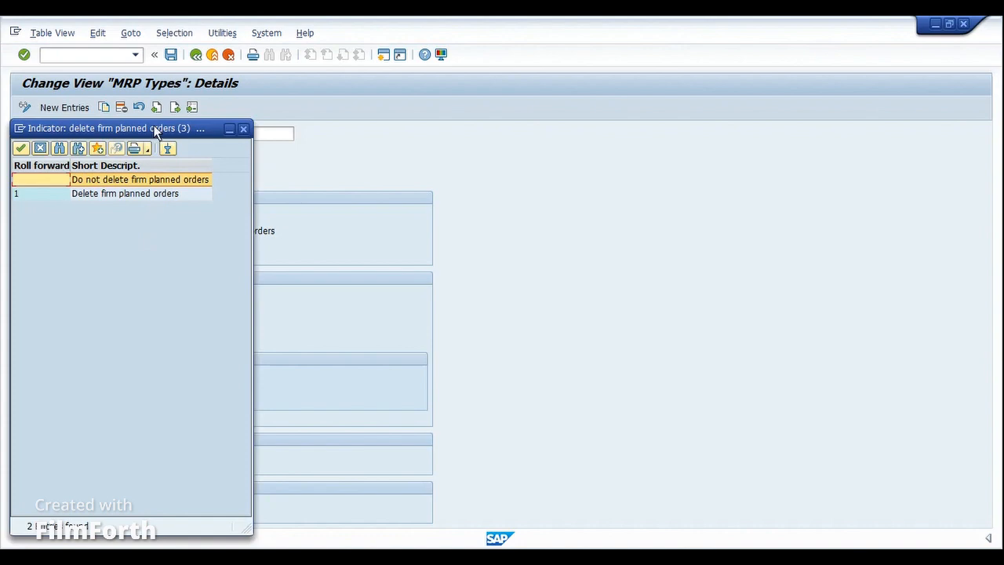
left_click_drag(159, 127, 479, 128)
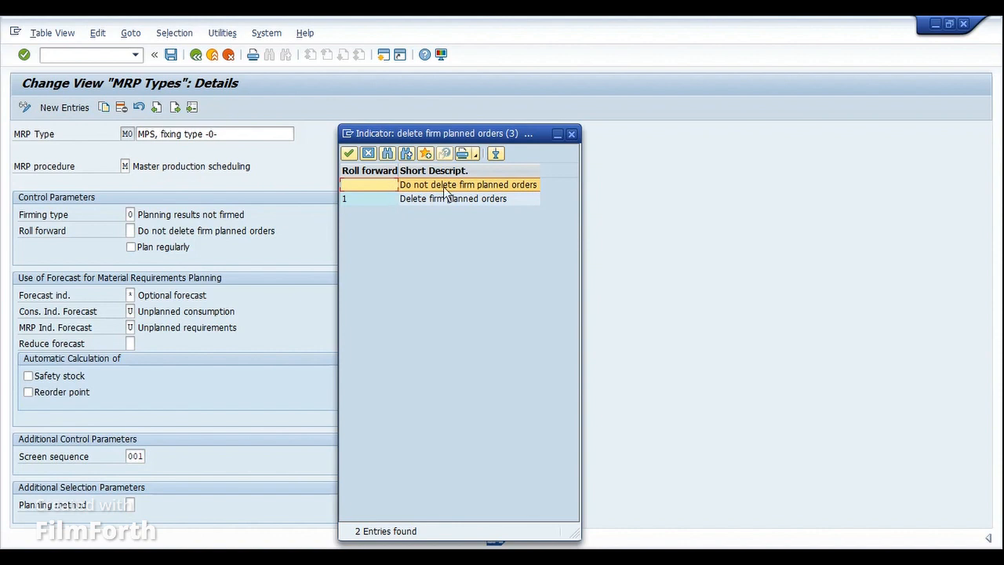
left_click(368, 199)
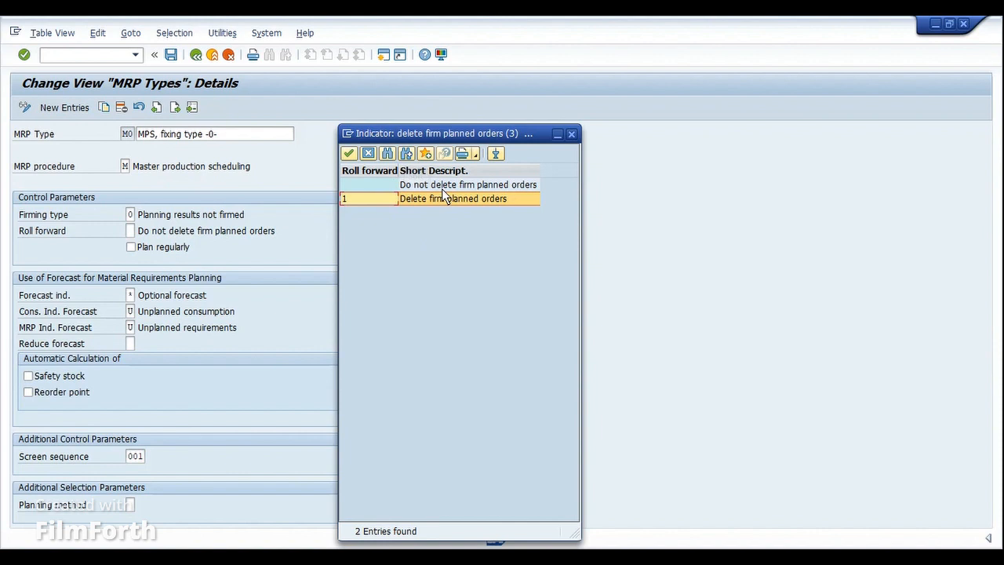
left_click(368, 151)
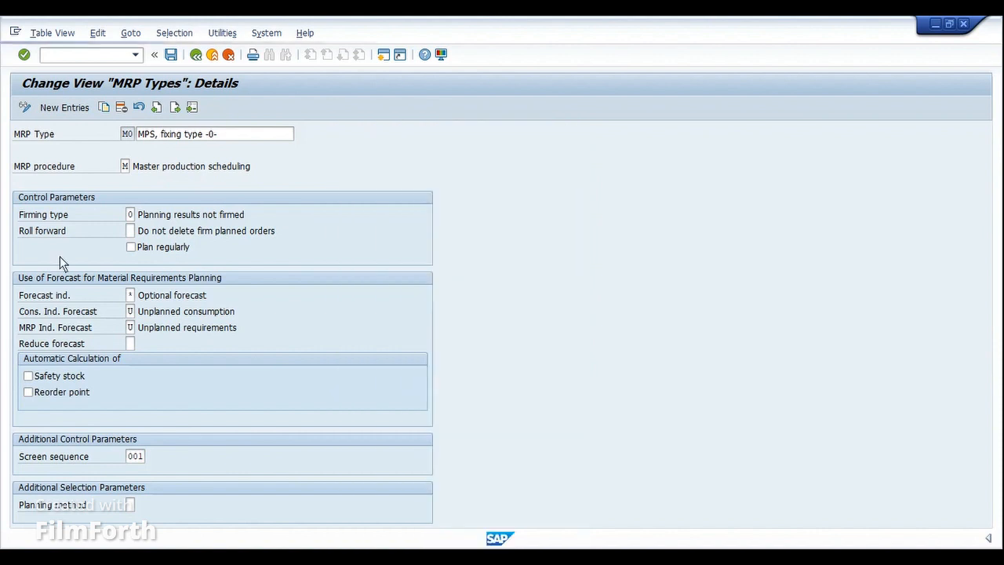
left_click(196, 55)
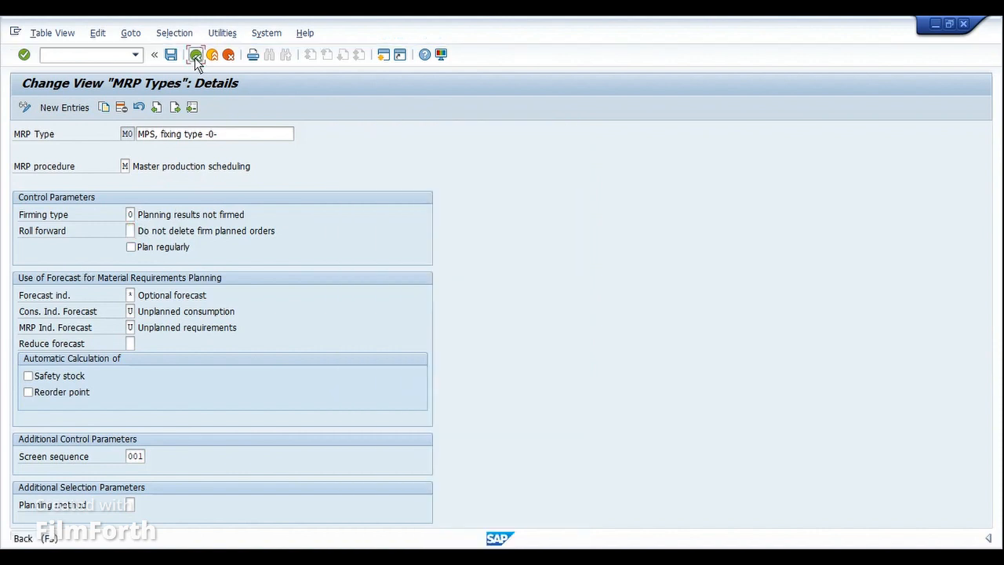
Step: Open the details of MRP type M1, check firming type 1 against the list of firming types, and return to the overview
left_click(19, 180)
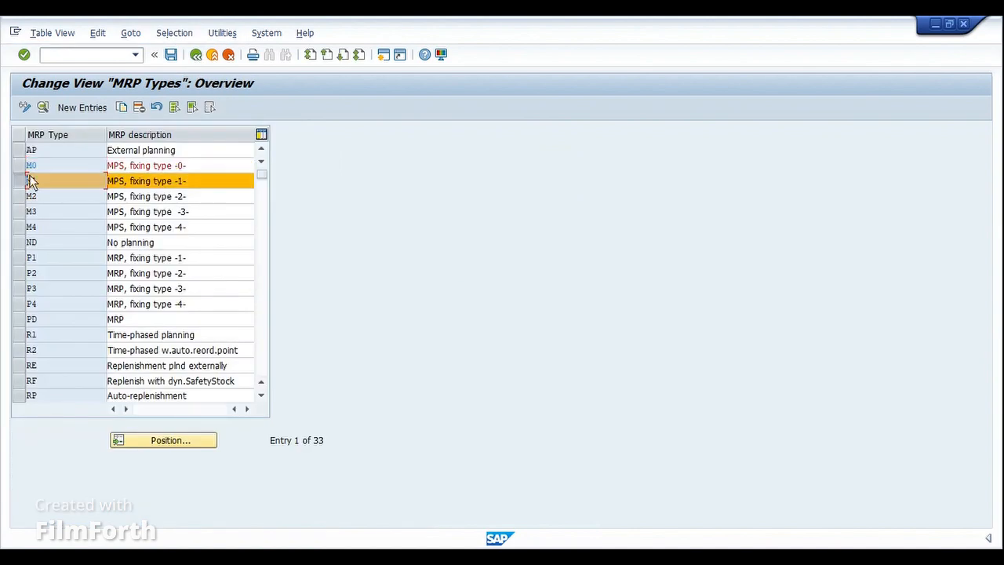
left_click(43, 107)
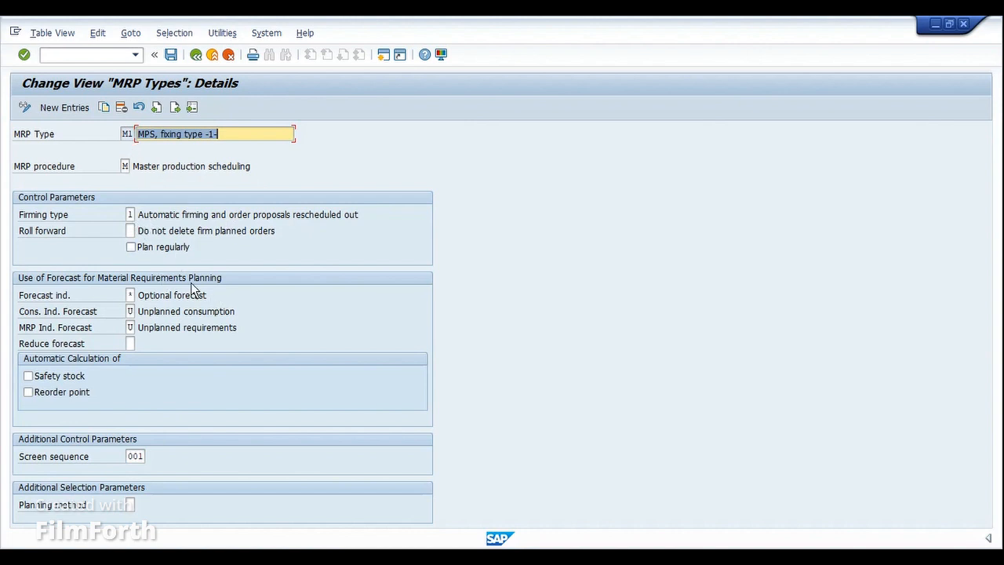
left_click(129, 217)
left_click_drag(147, 216, 156, 220)
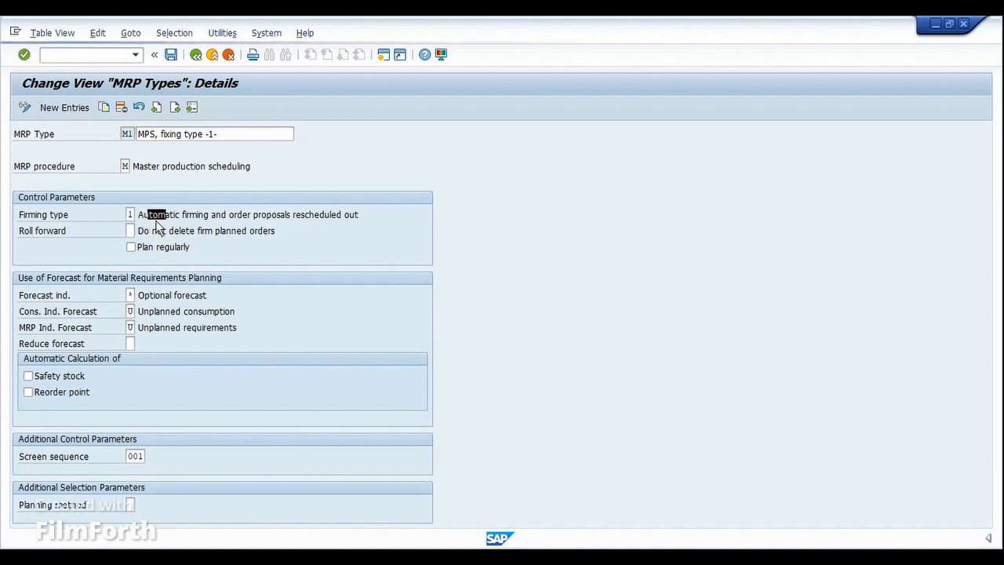
key("F4")
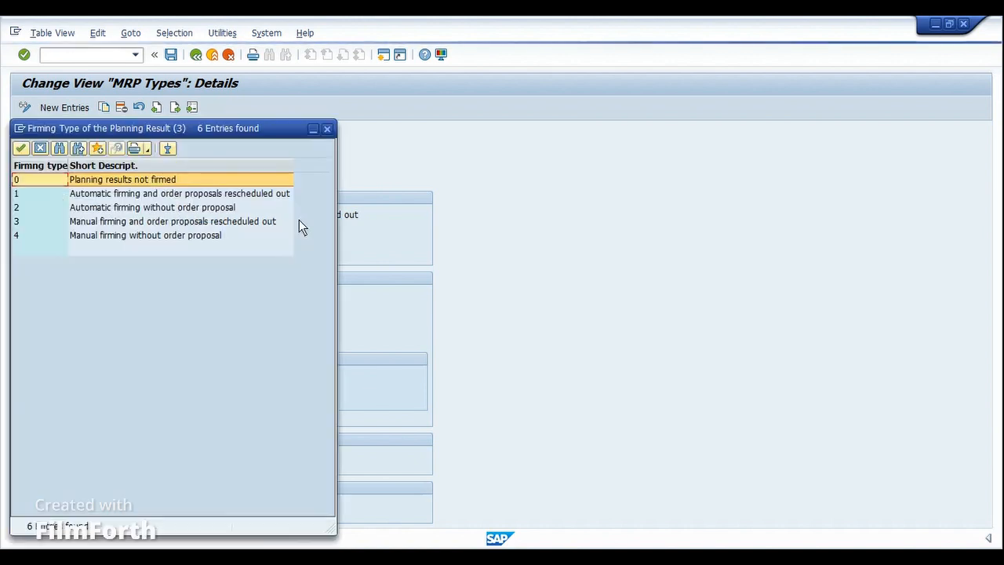
left_click(126, 192)
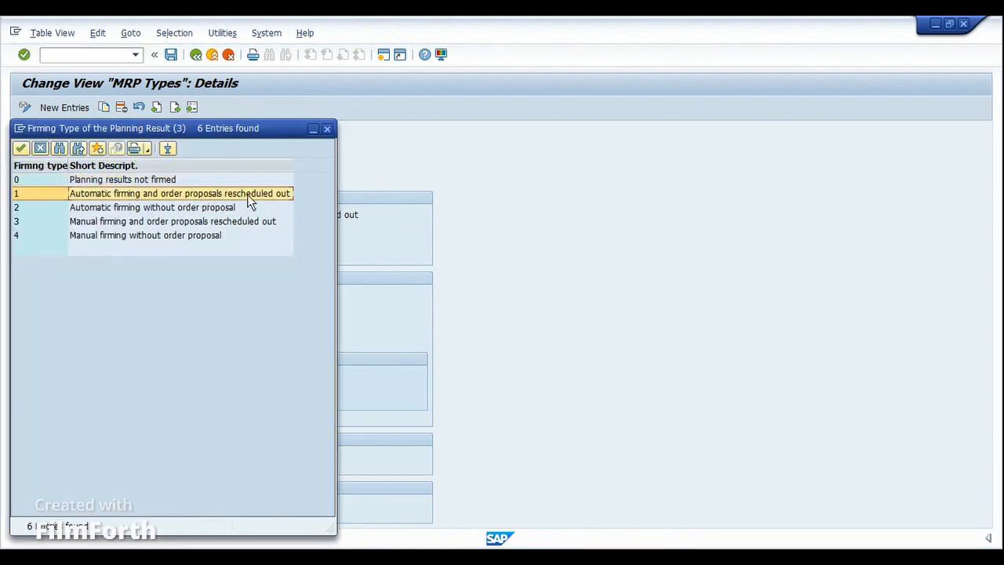
left_click(20, 148)
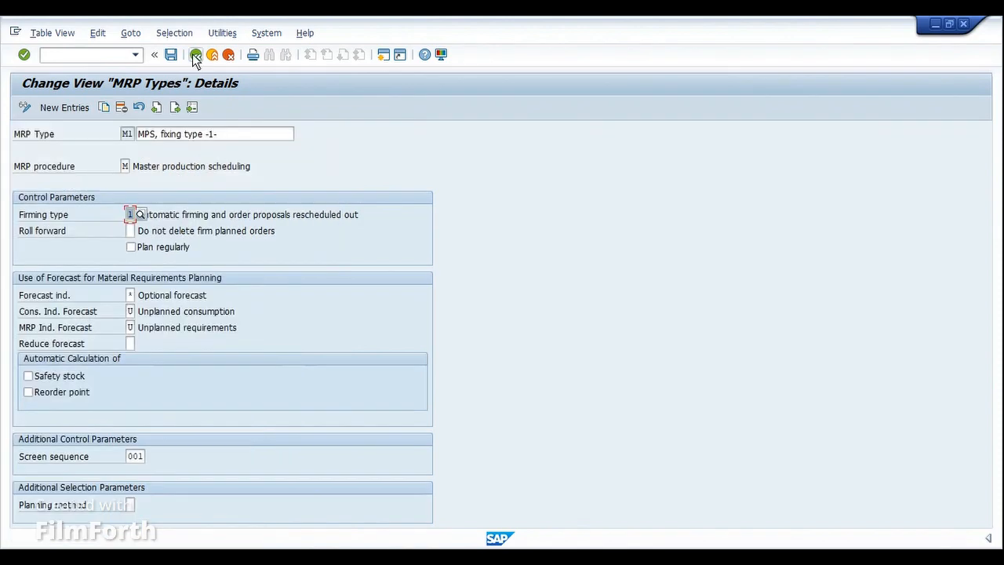
left_click(196, 57)
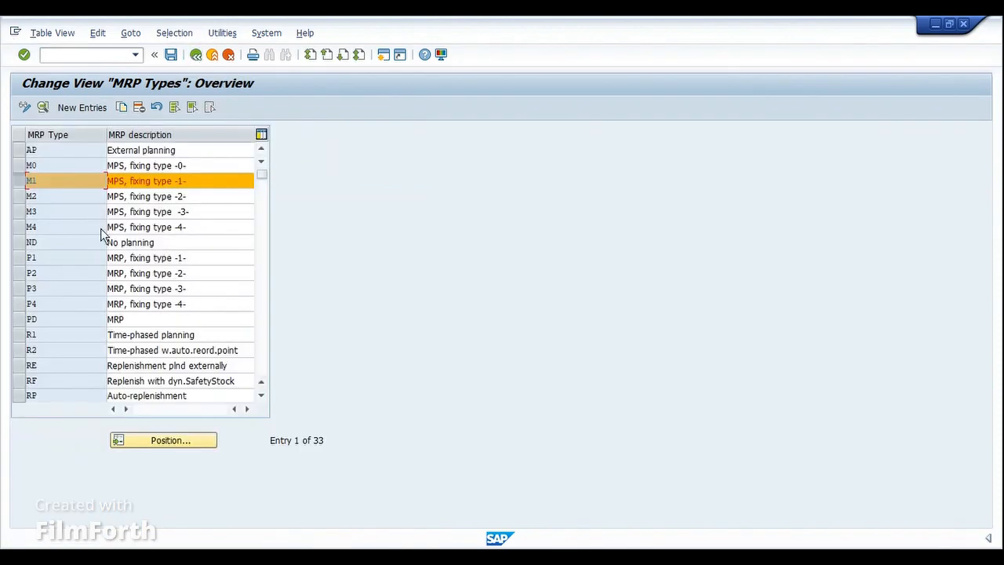
Step: Open the details of MRP type M2, examine its firming type, and return to the MRP types overview
left_click(17, 196)
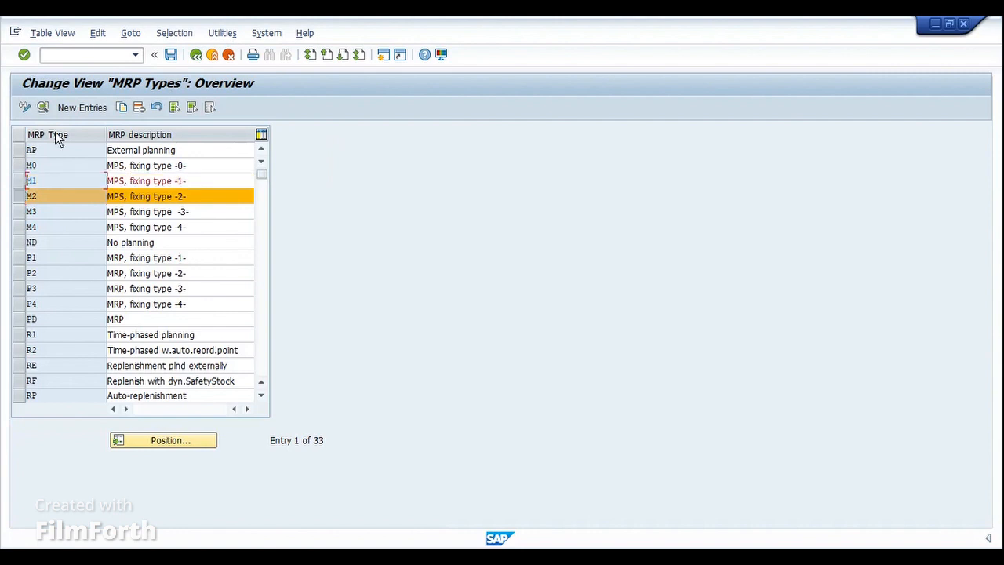
left_click(43, 108)
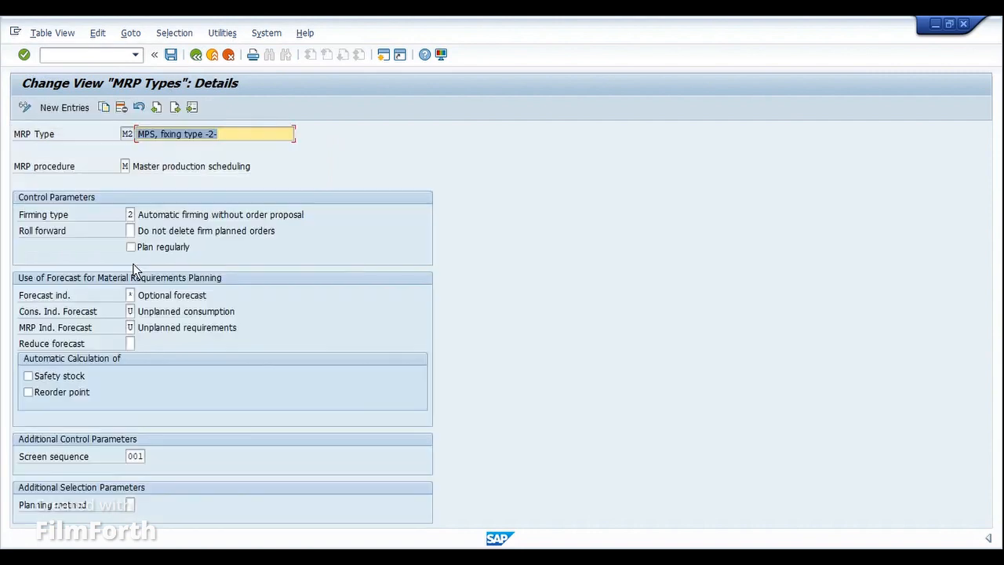
left_click(130, 214)
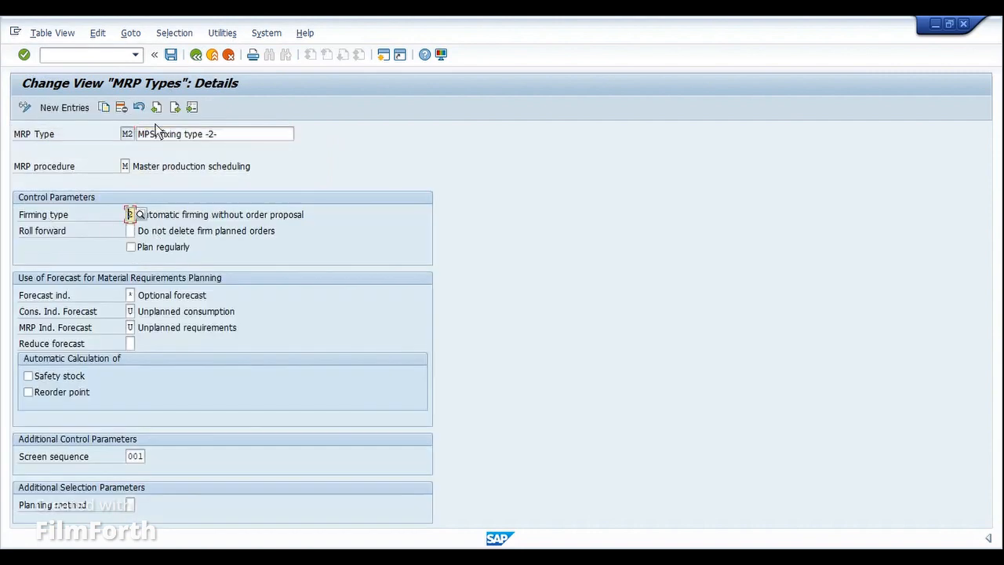
left_click(196, 55)
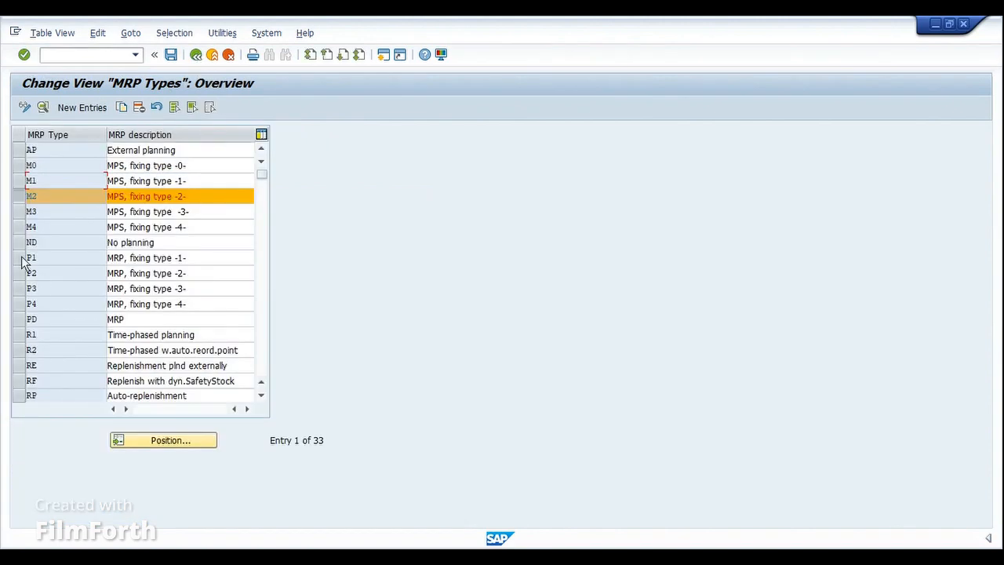
Step: Open the details of MRP type M3, examine its firming type, and return to the MRP types overview
left_click(18, 212)
left_click(43, 108)
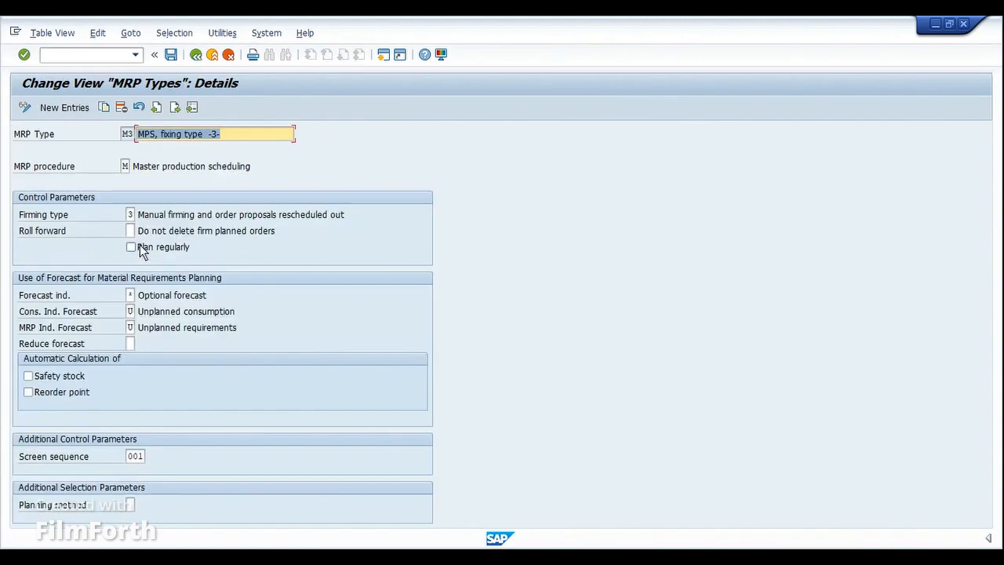
left_click(130, 214)
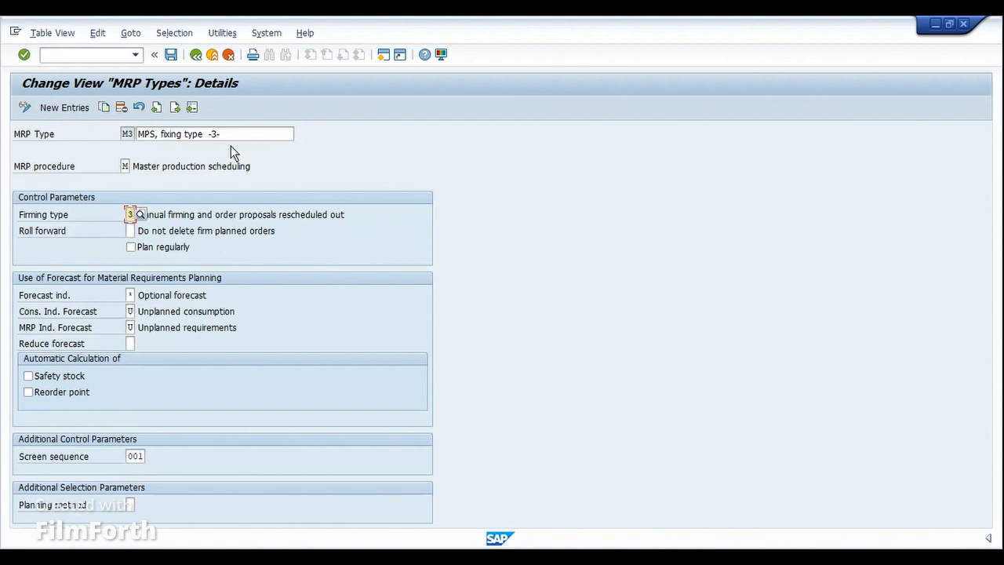
left_click(195, 55)
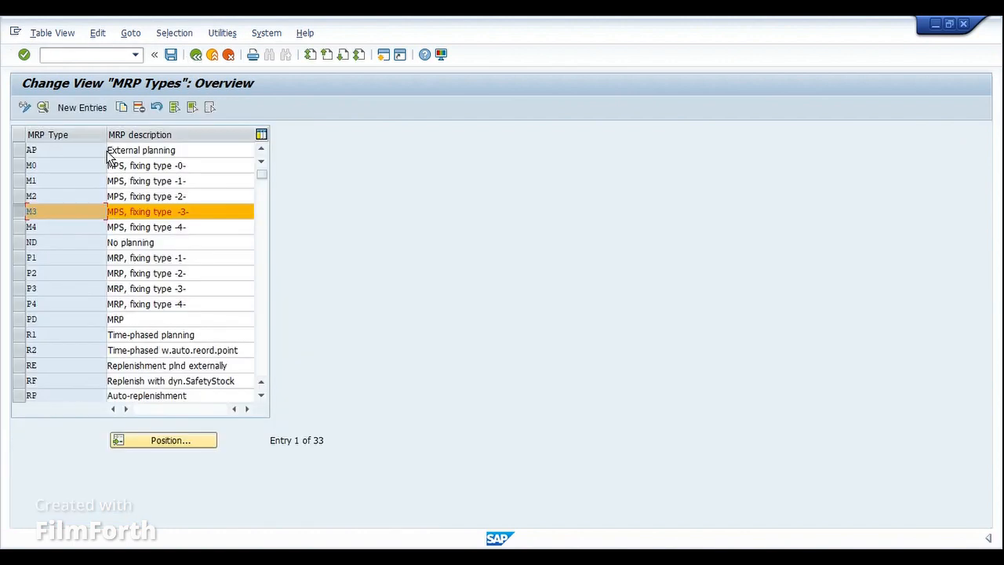
Step: Leave the MRP types maintenance and switch to the material API display session to examine its planning time fence in the MRP 1 view
left_click(18, 213)
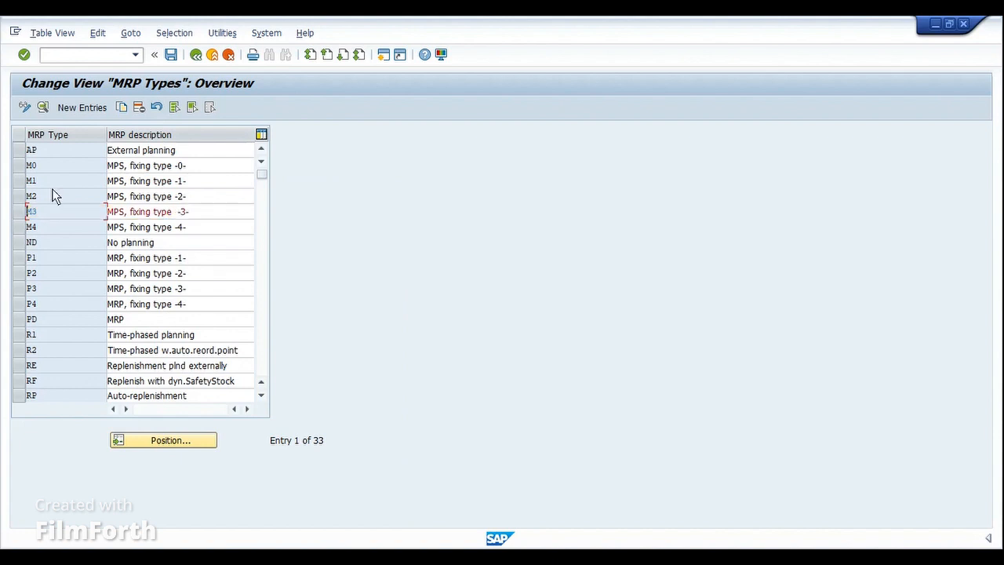
left_click(196, 55)
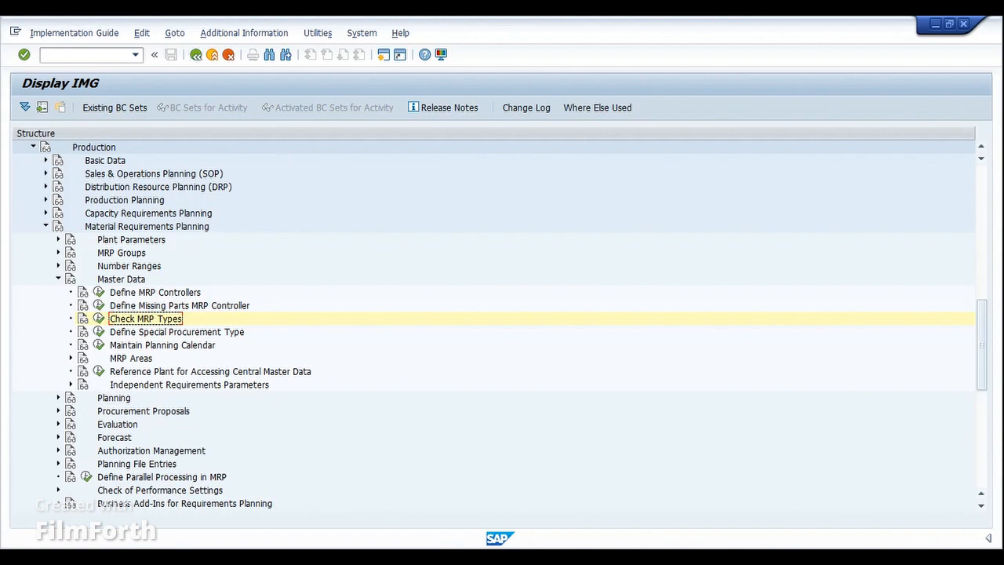
left_click(388, 499)
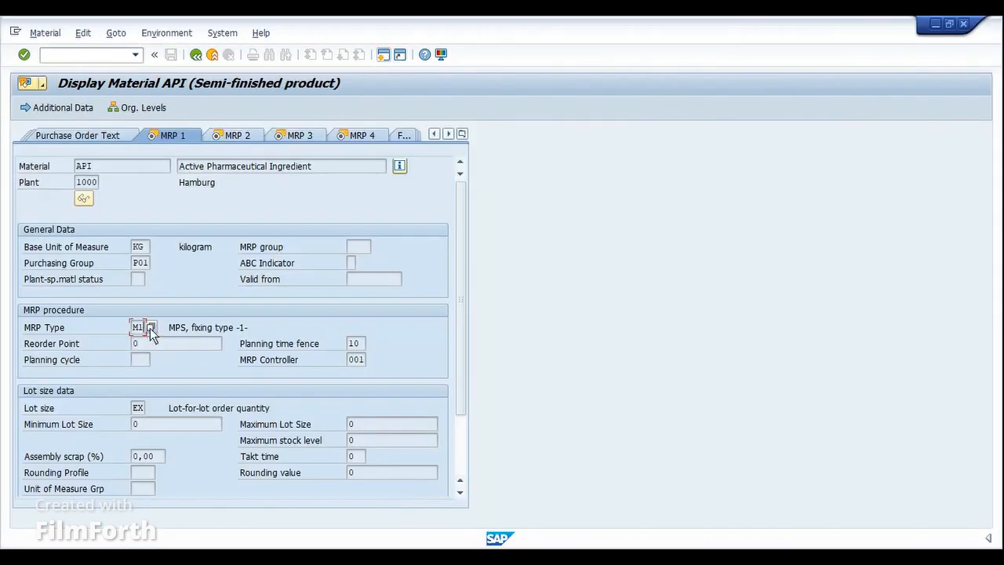
left_click(363, 346)
Step: Switch to the Display IMG session and start transaction OX10 there to open the plants overview
mouse_move(406, 558)
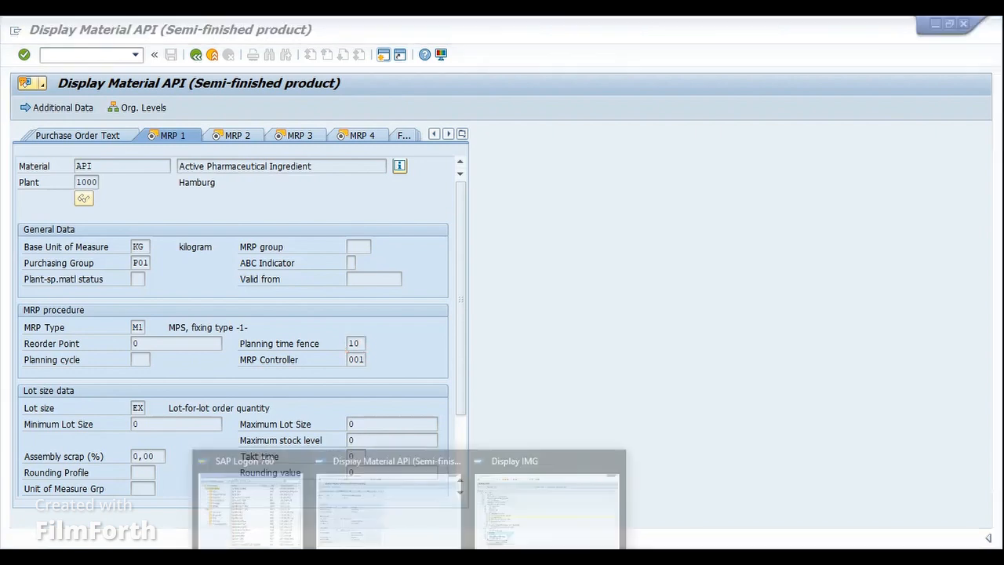
left_click(504, 506)
key("ctrl+slash")
type("/N")
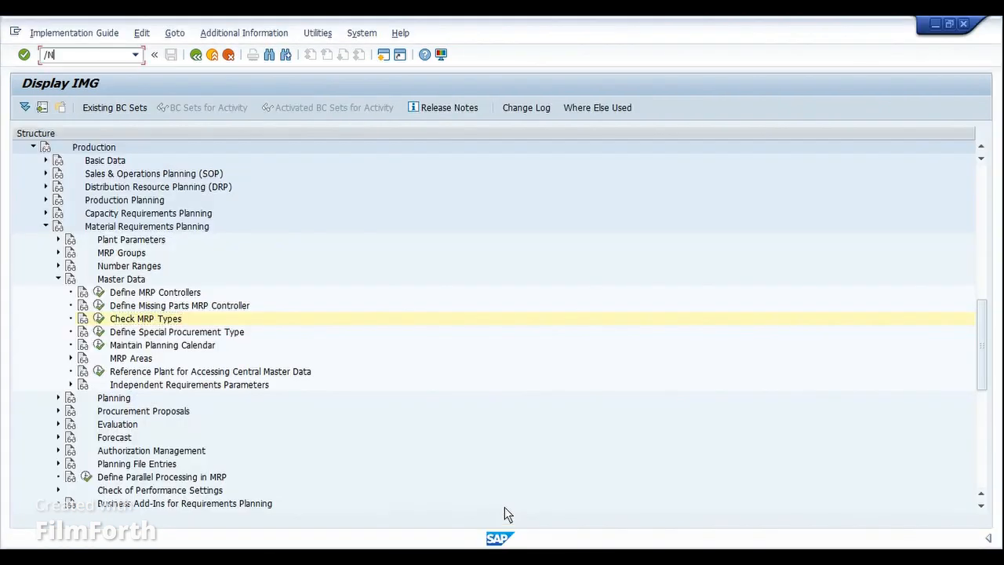
type("OX10")
key("Return")
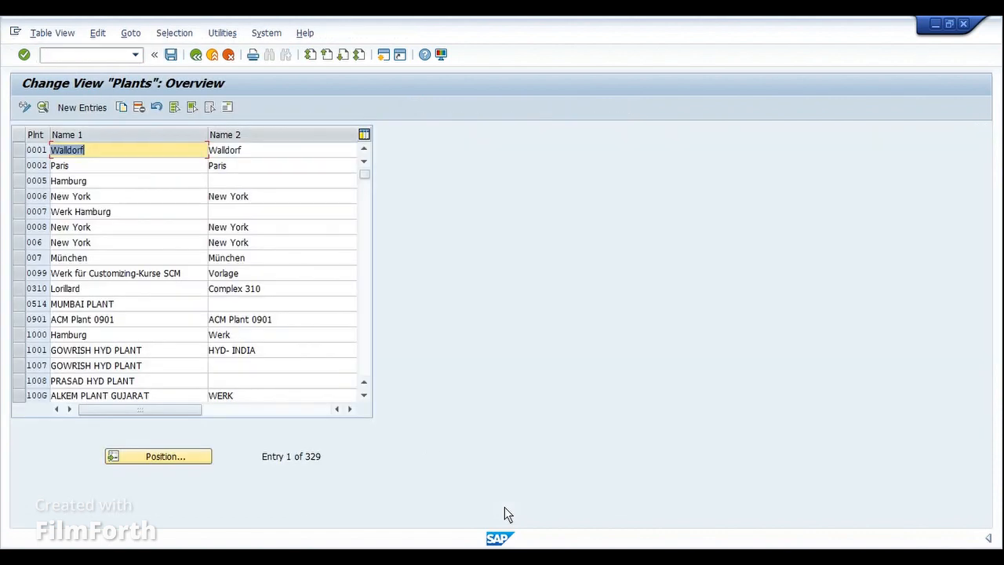
Step: Open the details of plant 1000 and examine its assigned factory calendar
left_click(17, 335)
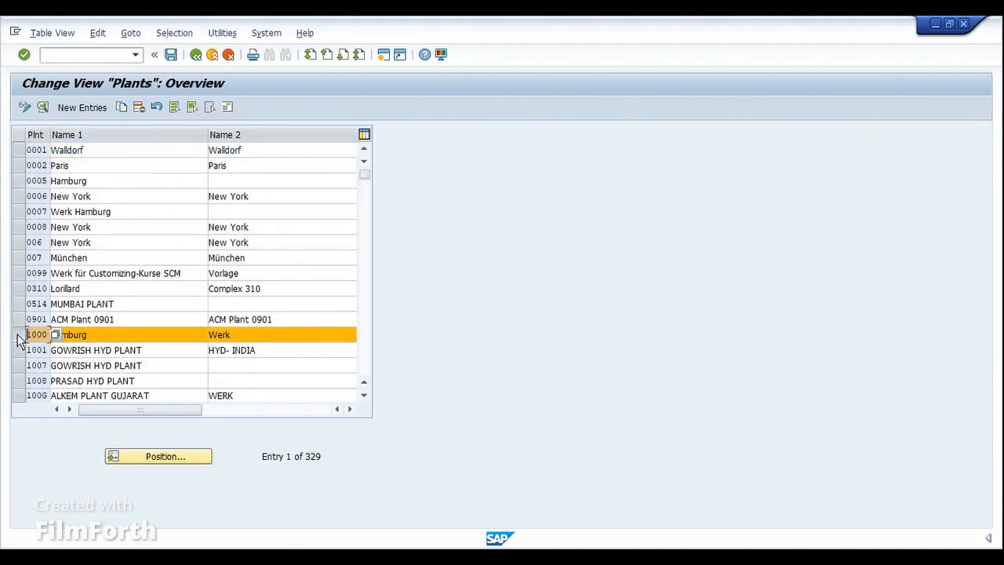
left_click(44, 107)
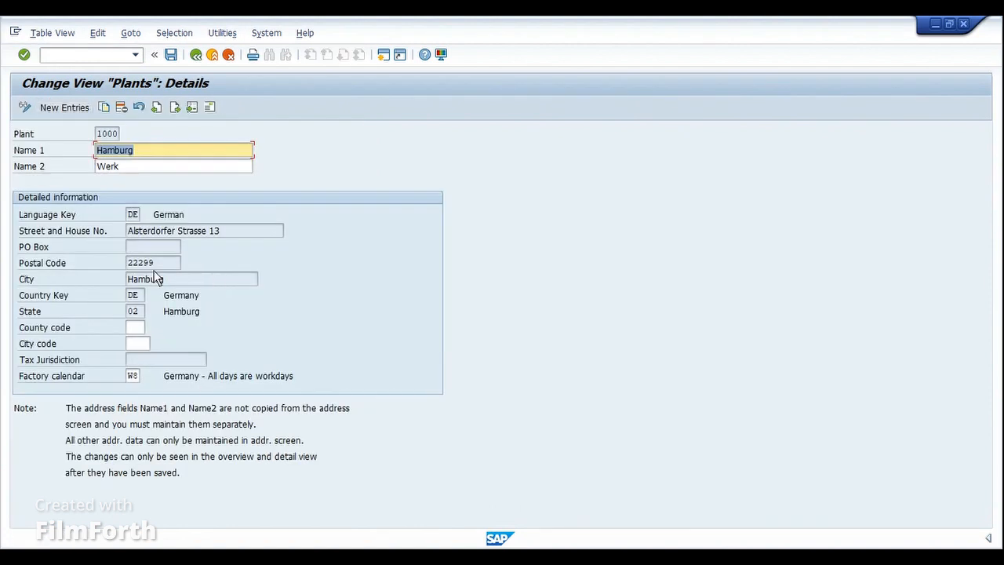
left_click(136, 380)
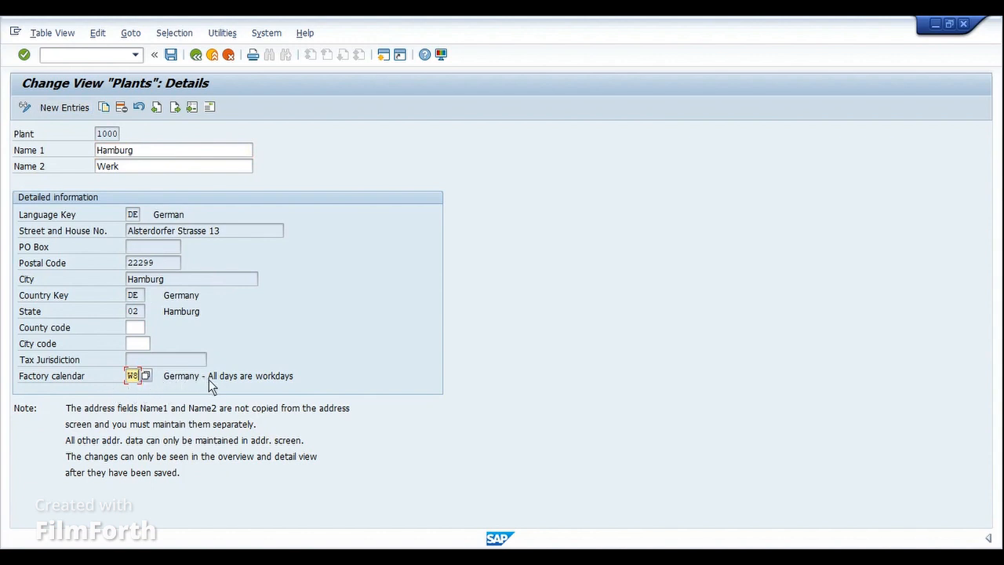
left_click_drag(256, 377, 204, 378)
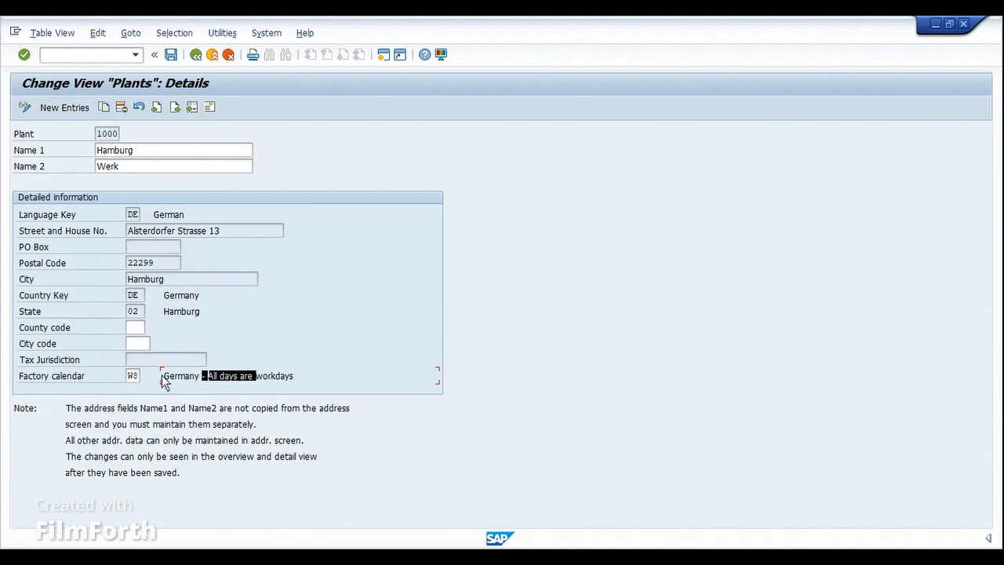
Step: Leave the plant details, switch to the material API display session, return to the stock/requirements list and refresh it
left_click(196, 54)
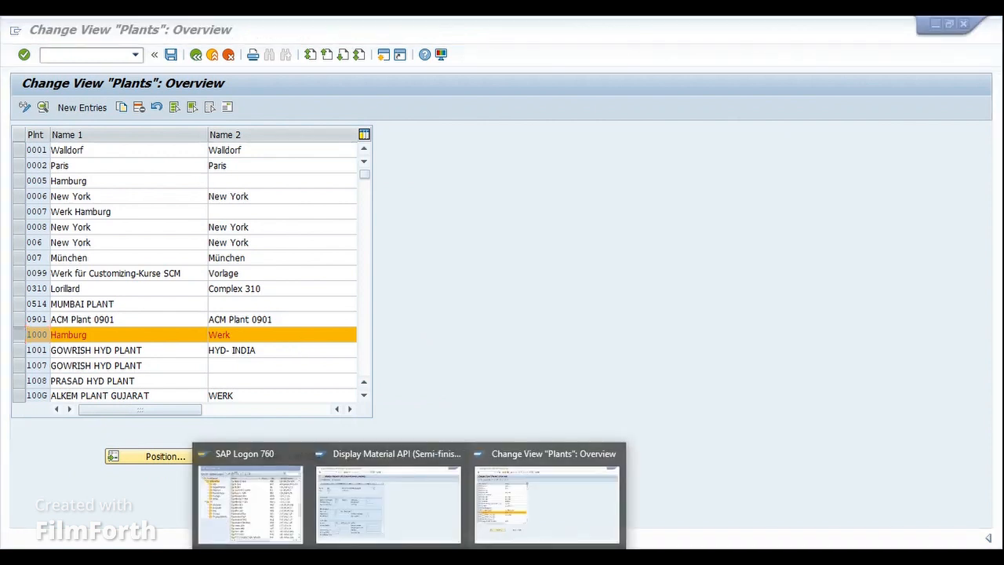
left_click(394, 509)
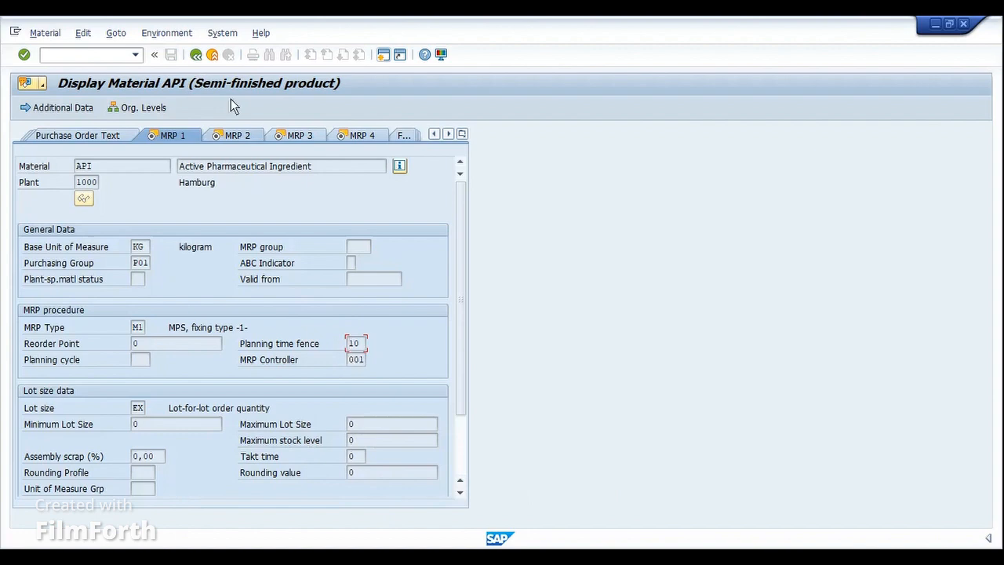
left_click(196, 57)
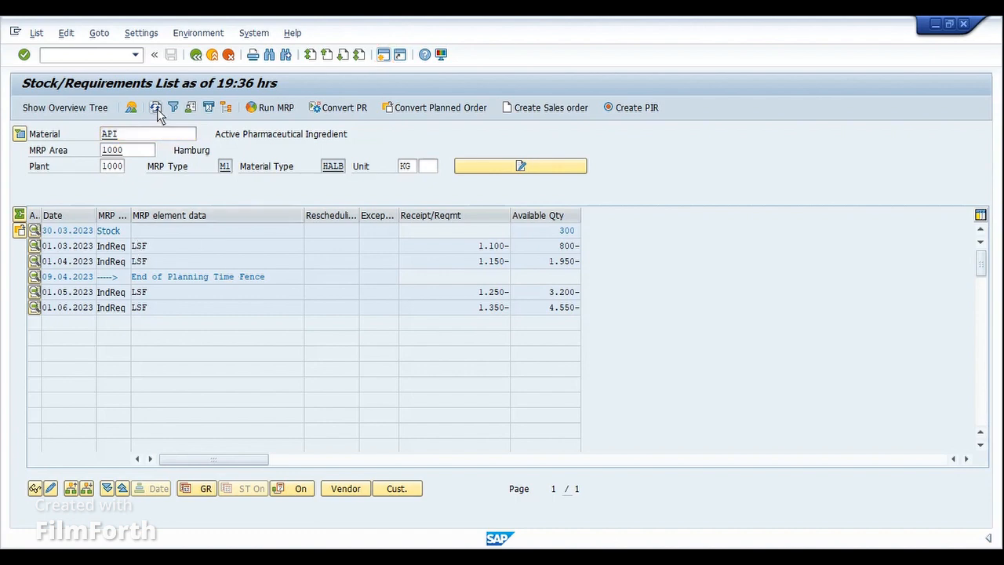
left_click(156, 109)
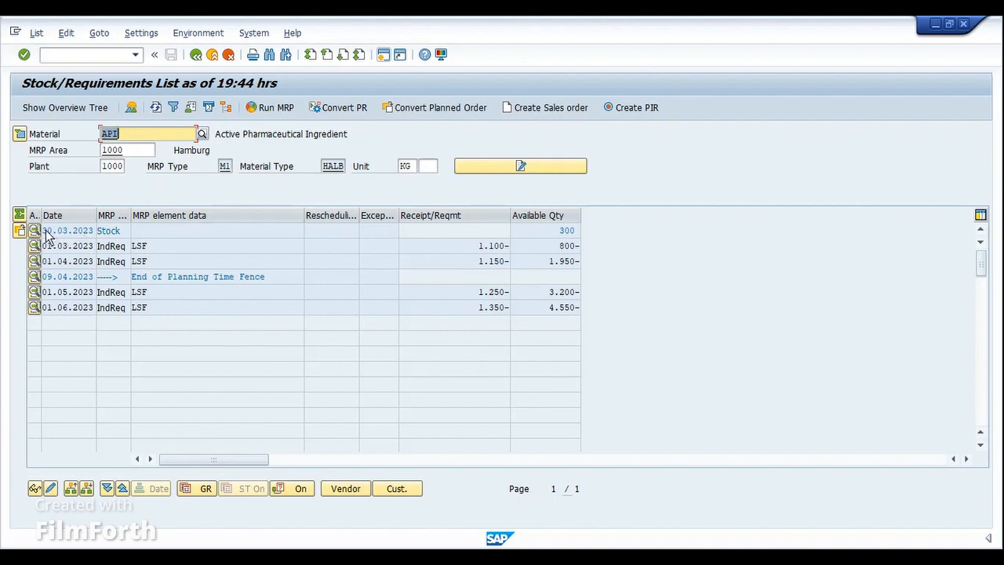
Step: Count the planning time fence days in the calendar from 30.03.2023 to 09.04.2023 and compare with the end of planning time fence line
left_click_drag(44, 231, 95, 232)
left_click(95, 232)
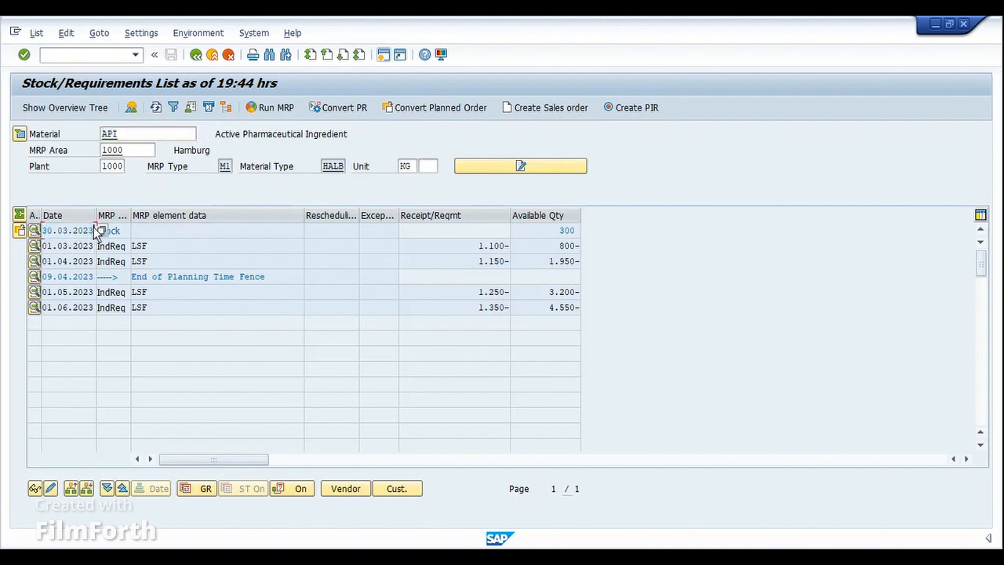
left_click(168, 279)
left_click(86, 232)
key("F4")
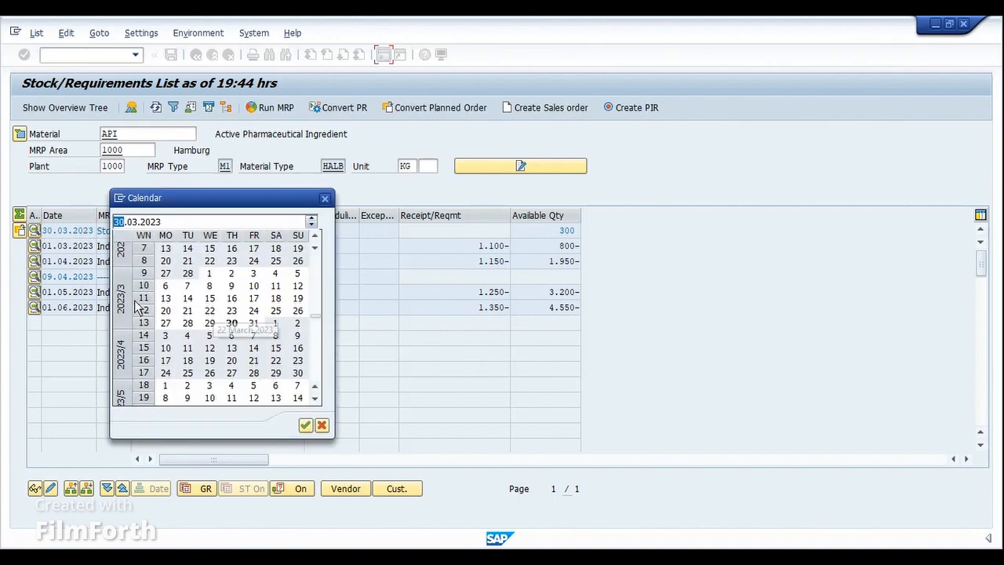
left_click_drag(176, 203, 318, 220)
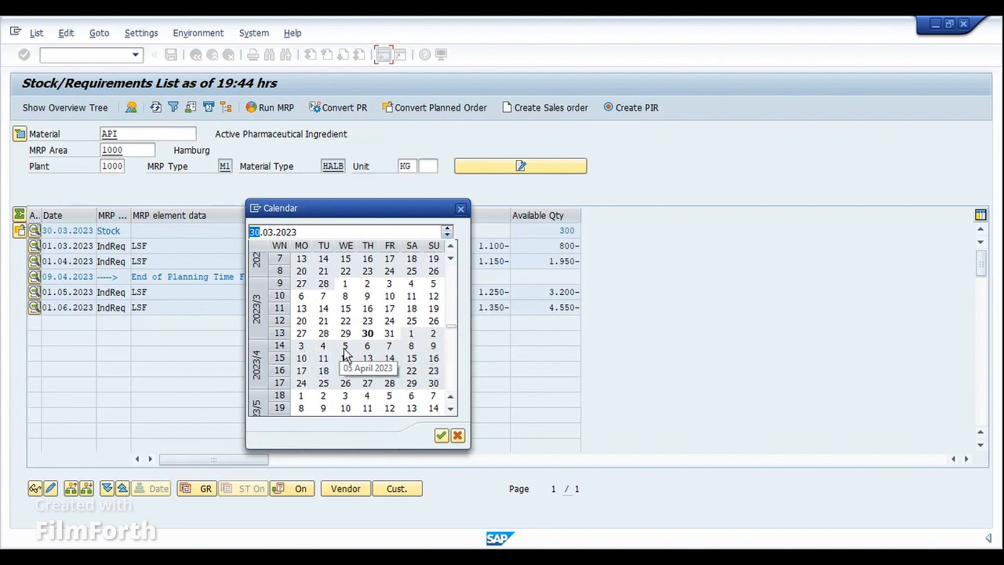
left_click(433, 347)
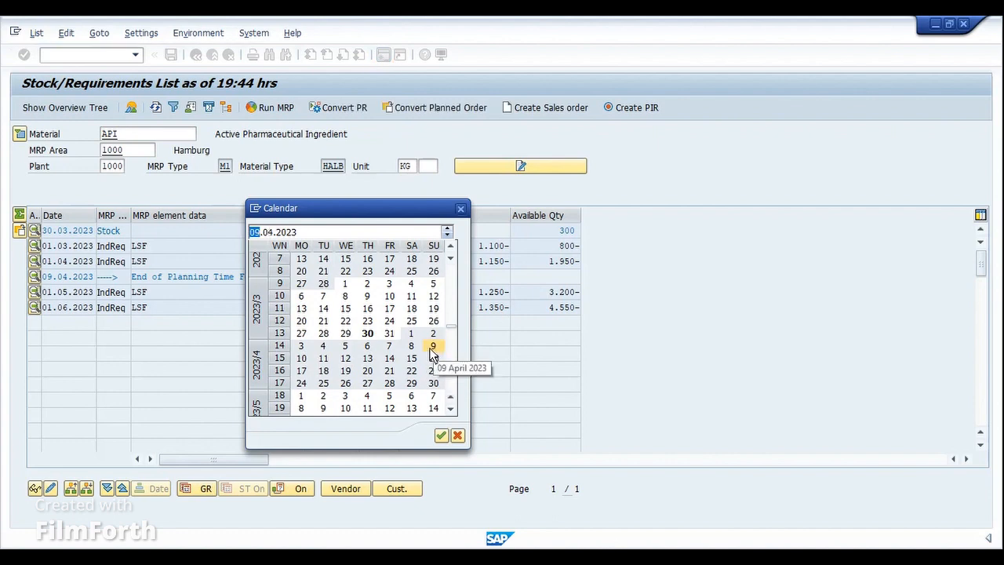
left_click(440, 434)
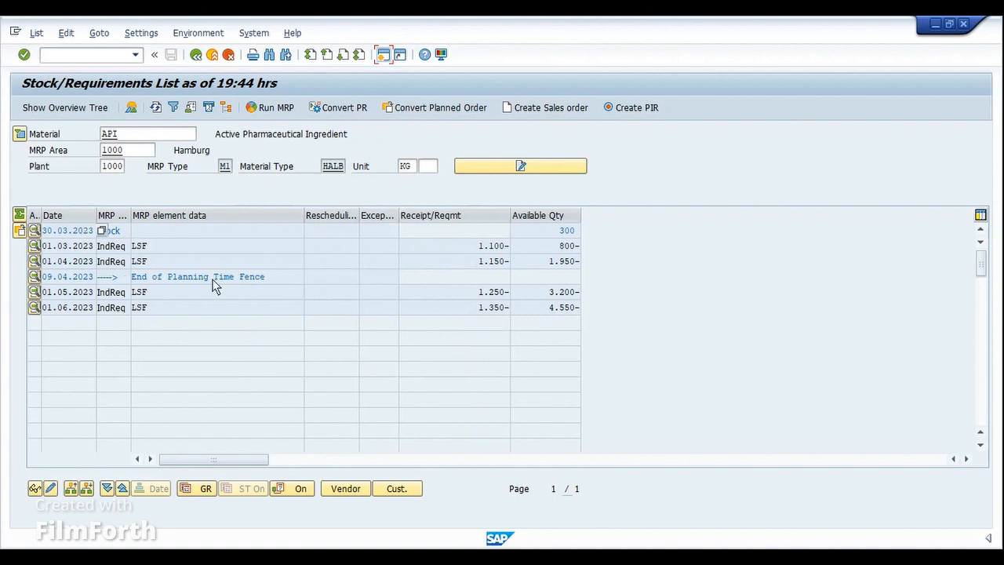
left_click(158, 280)
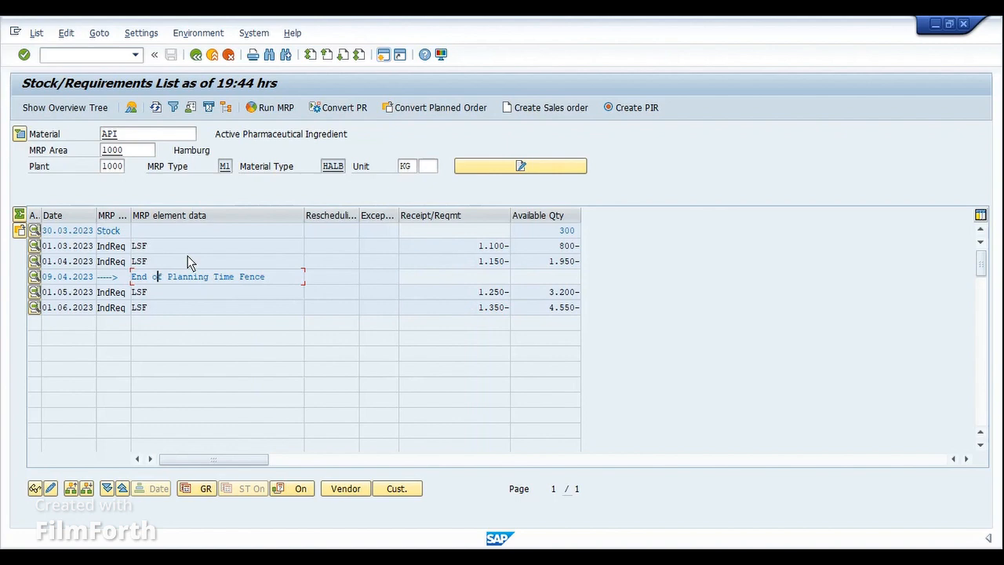
Step: Try to run MRP for material API, read the long text of the error message and return to the stock/requirements list
left_click(282, 115)
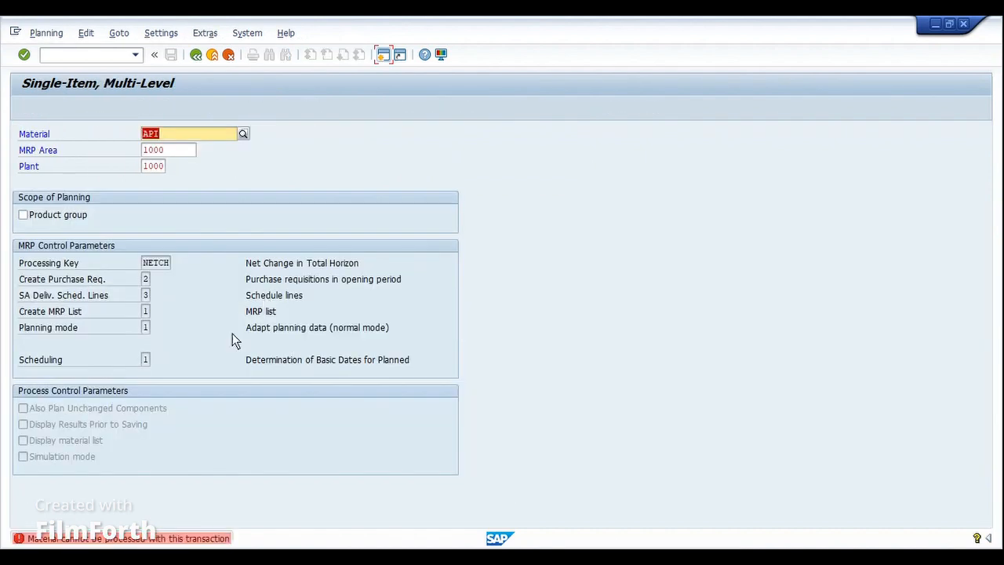
left_click(55, 541)
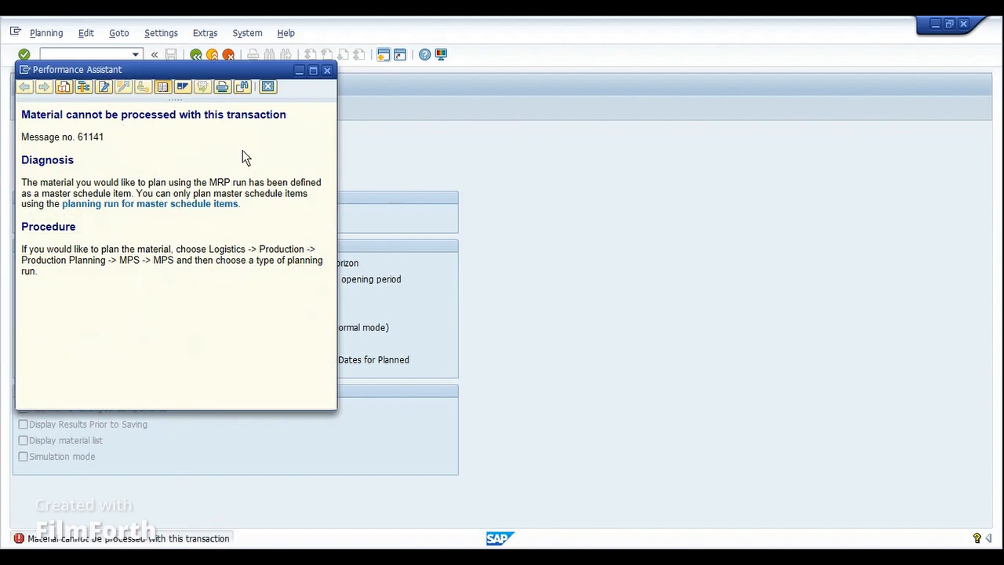
left_click(267, 92)
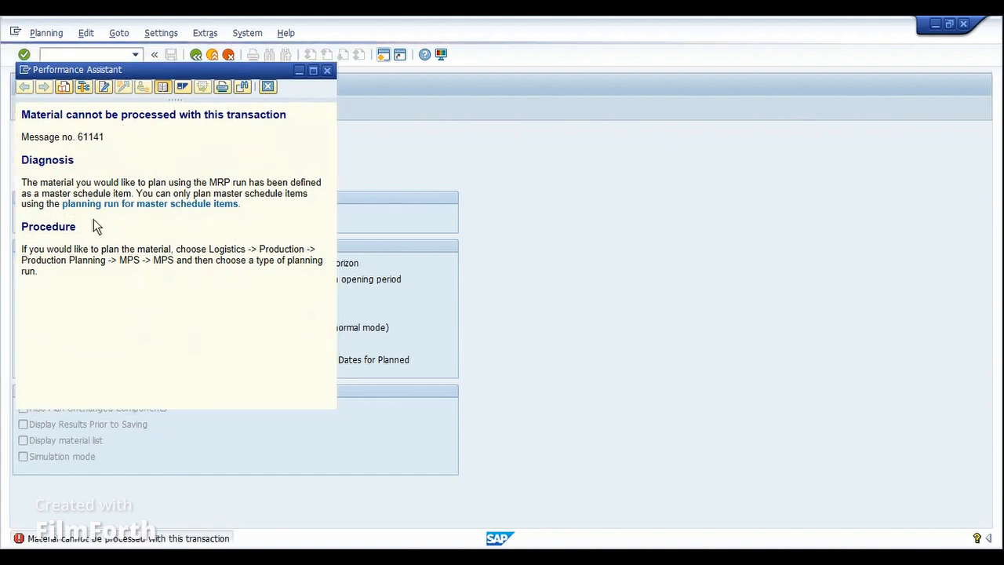
left_click(196, 56)
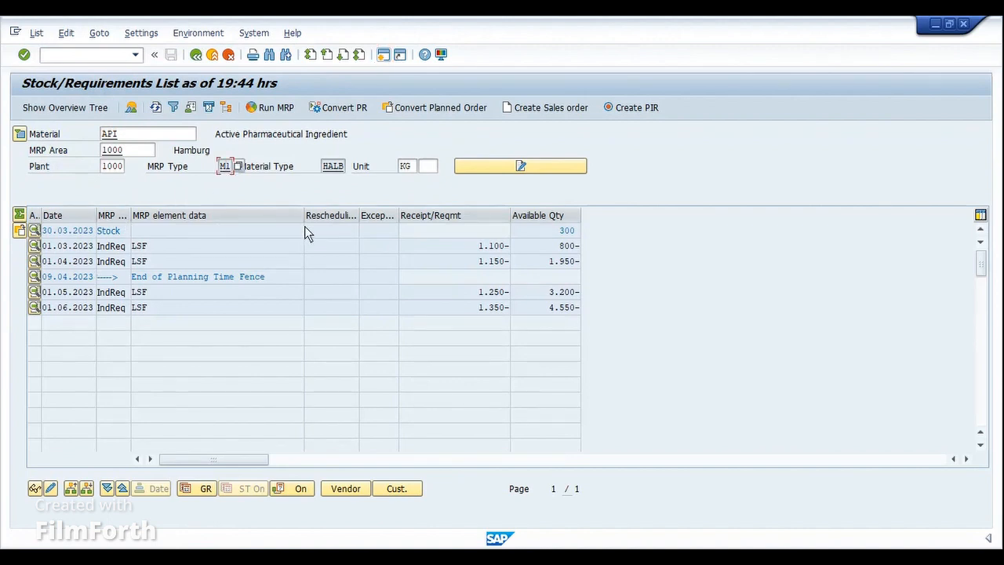
left_click_drag(261, 170, 290, 171)
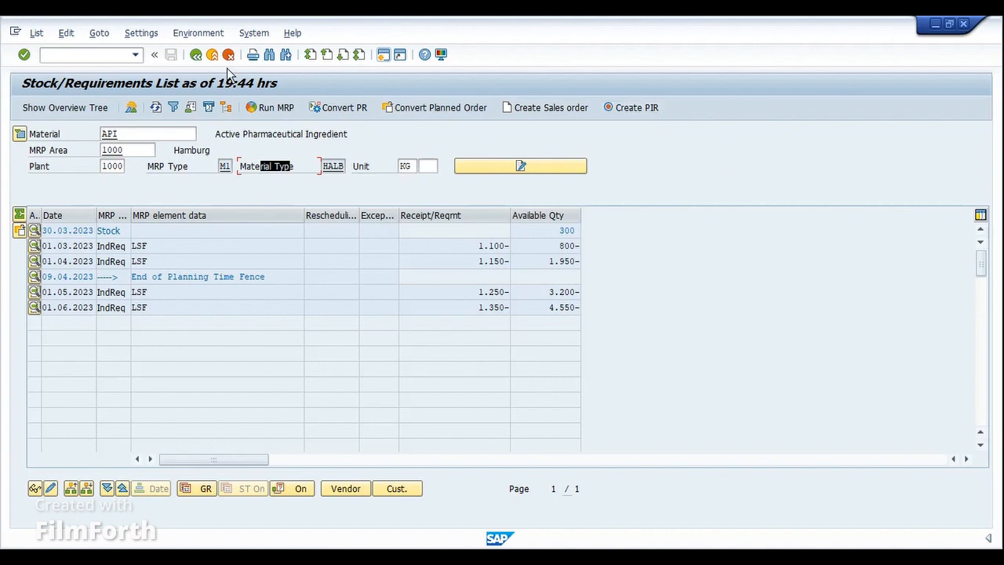
Step: Start a new own-favorites entry with navigation number 6 and transaction code MD41, set to open in a new session
left_click(214, 33)
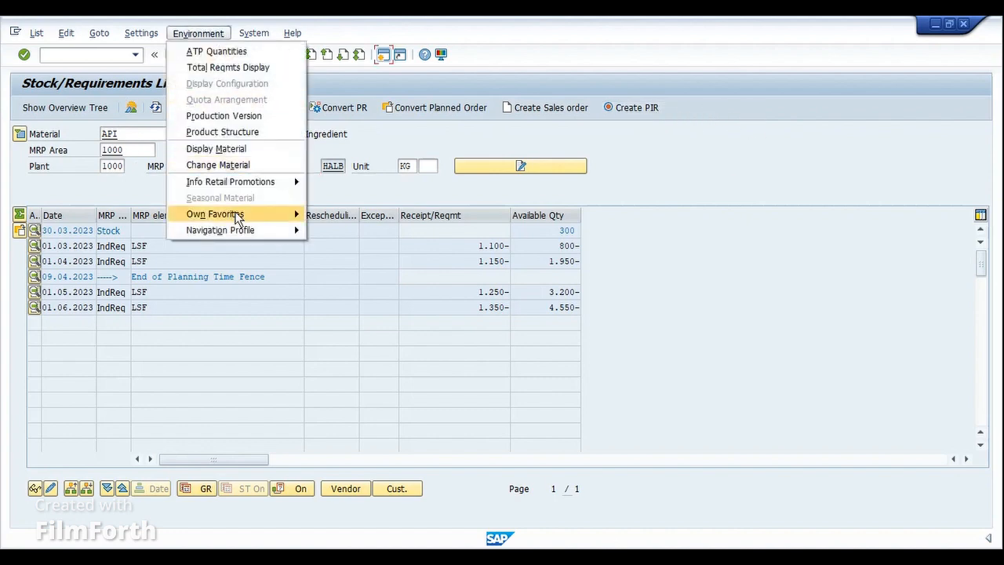
mouse_move(235, 219)
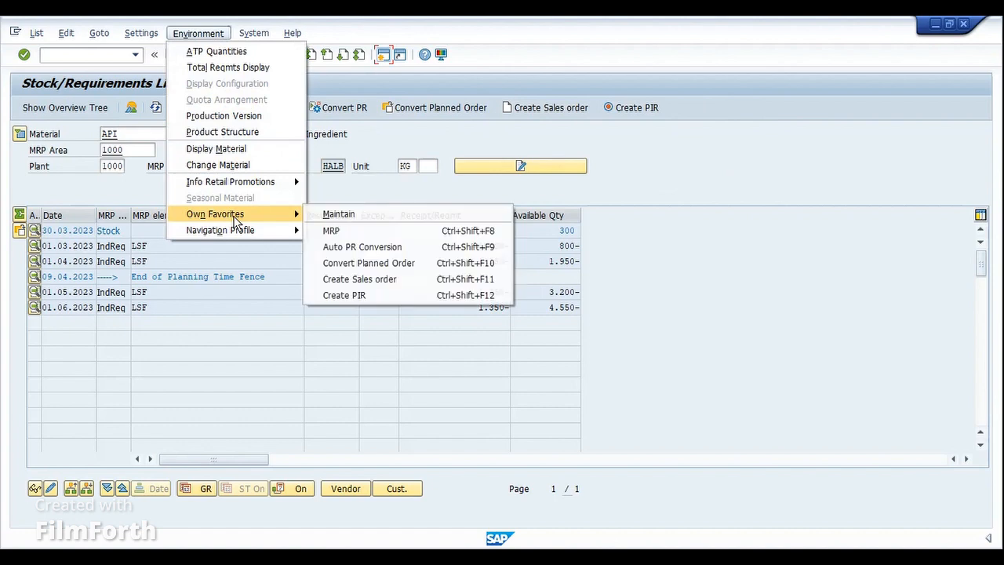
left_click(350, 215)
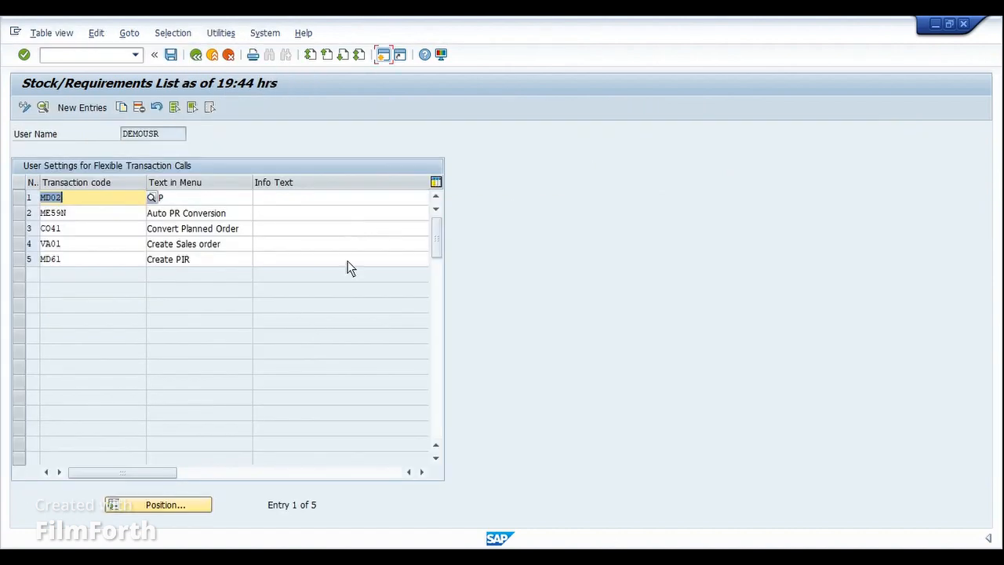
left_click(82, 106)
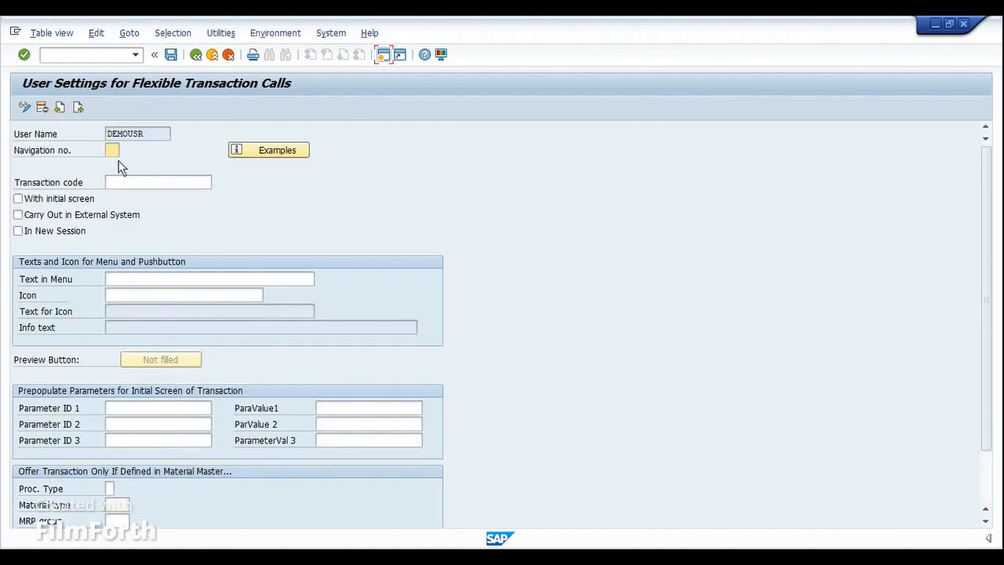
type("6")
left_click(120, 187)
type("MD41")
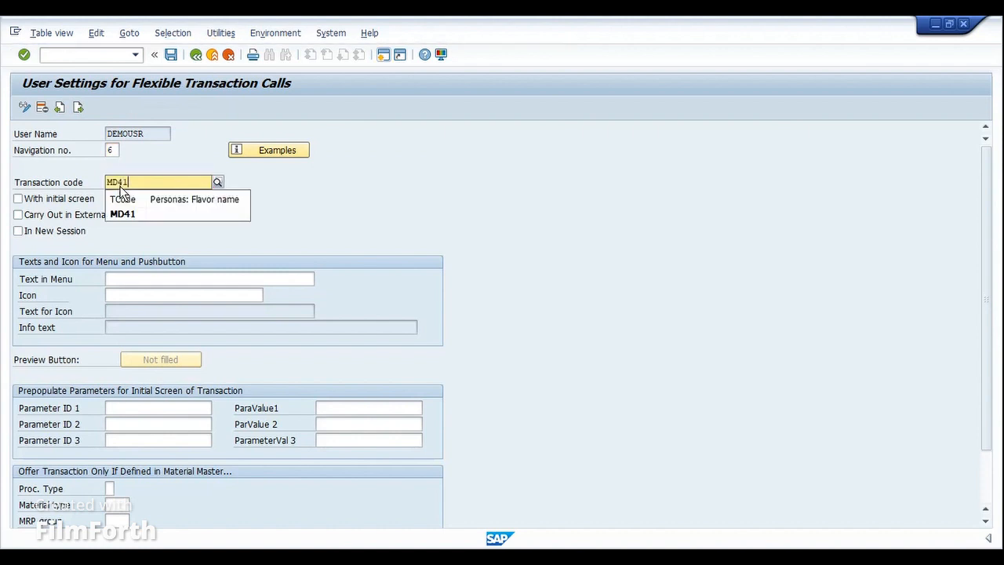
left_click(133, 213)
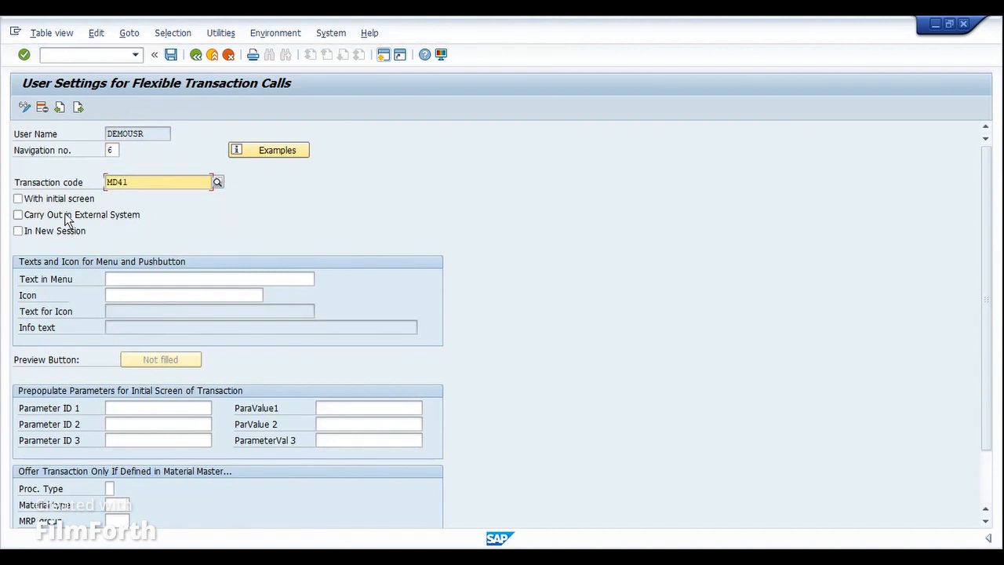
left_click(30, 232)
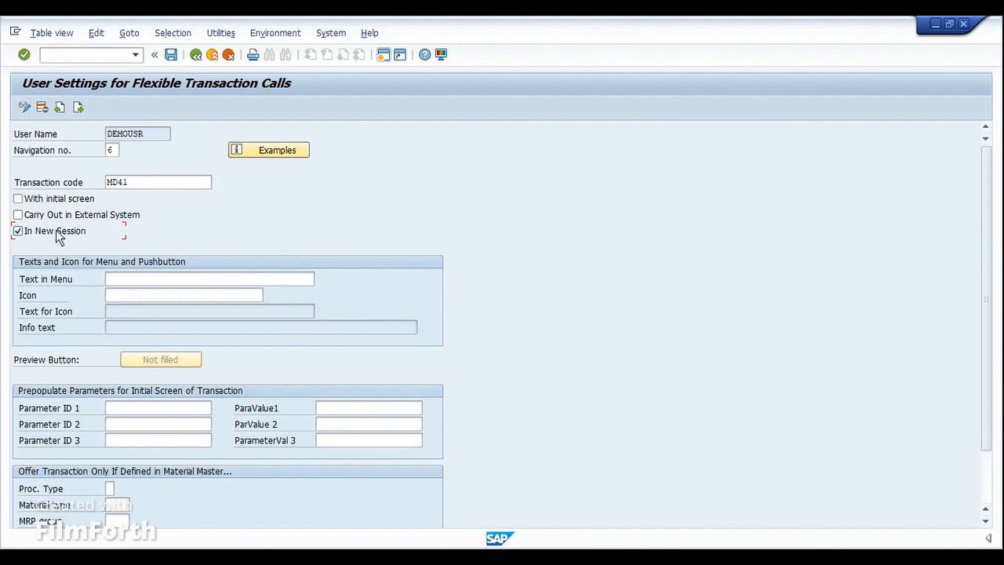
Step: Give the MD41 entry the menu text MPS RUN and the icon ICON_START_VIEWER
left_click(126, 281)
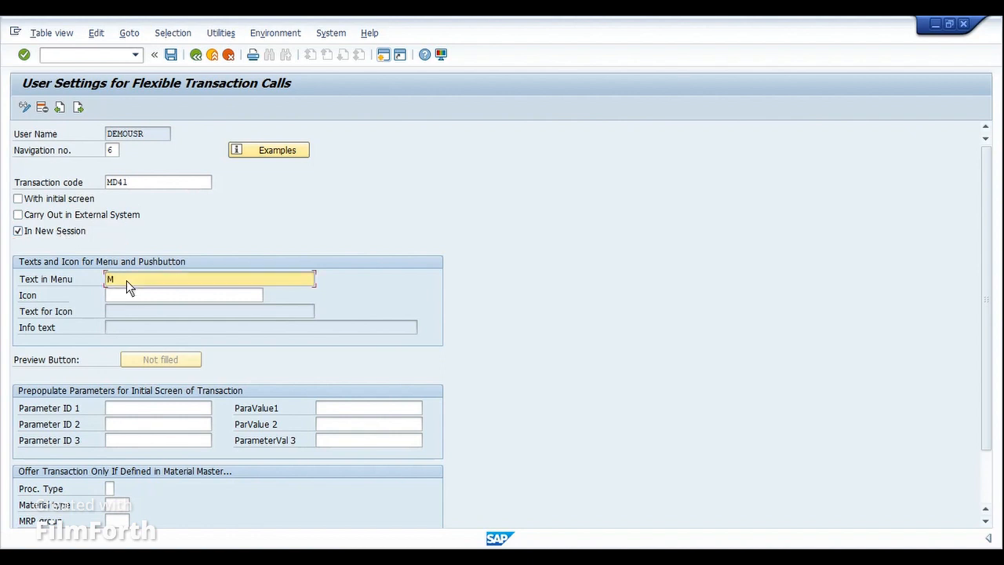
key("Tab")
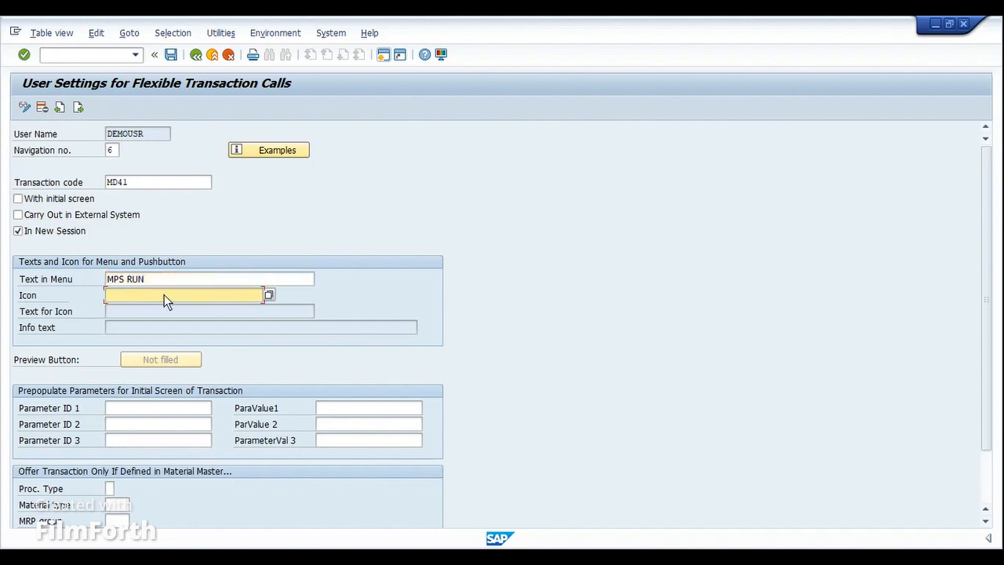
left_click(267, 296)
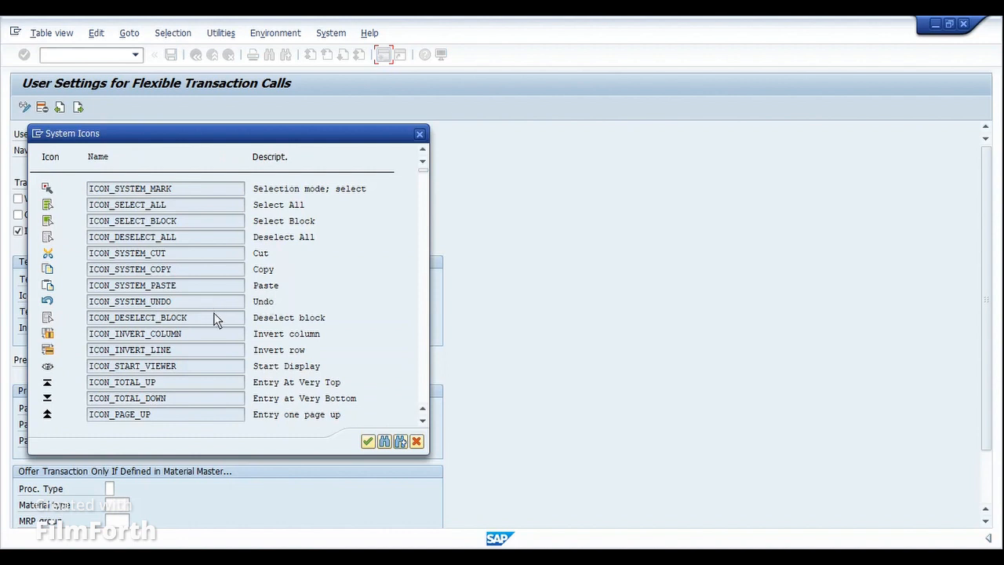
scroll(206, 378, "down", 1)
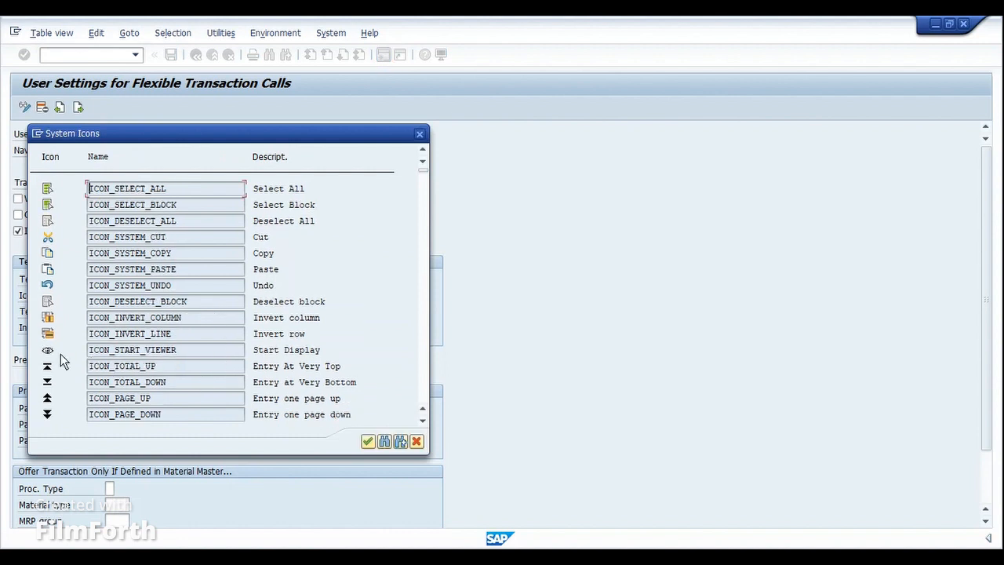
left_click(167, 353)
left_click(368, 443)
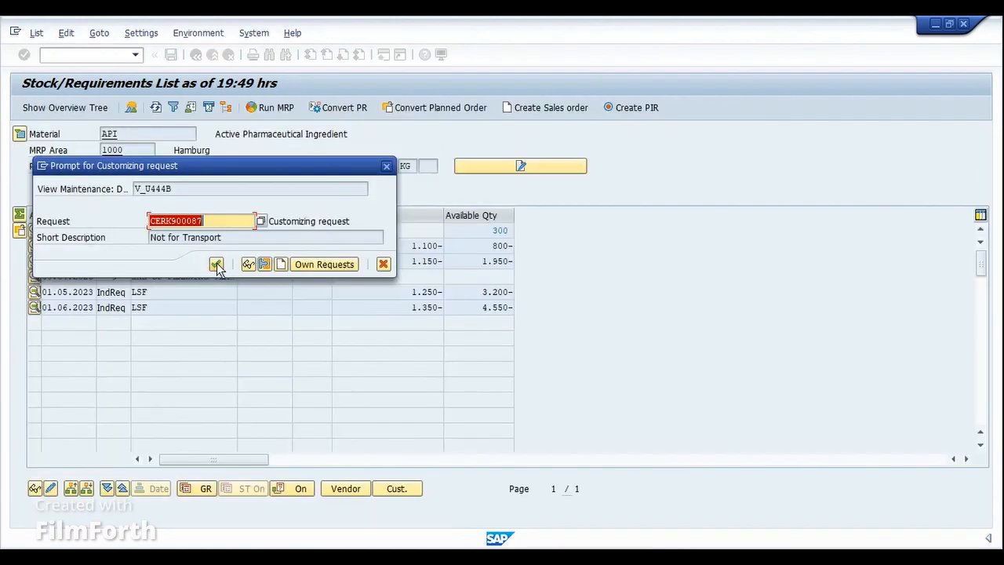
Step: Save the own favorites without the VA01 entry under customizing request CERK900087 and return to the stock/requirements list
left_click(216, 265)
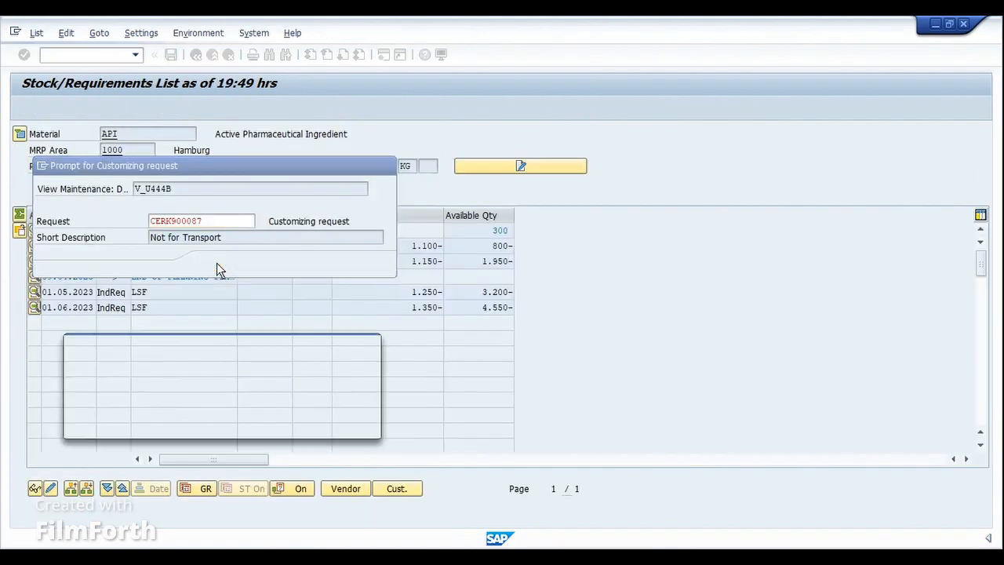
left_click(295, 429)
key("Return")
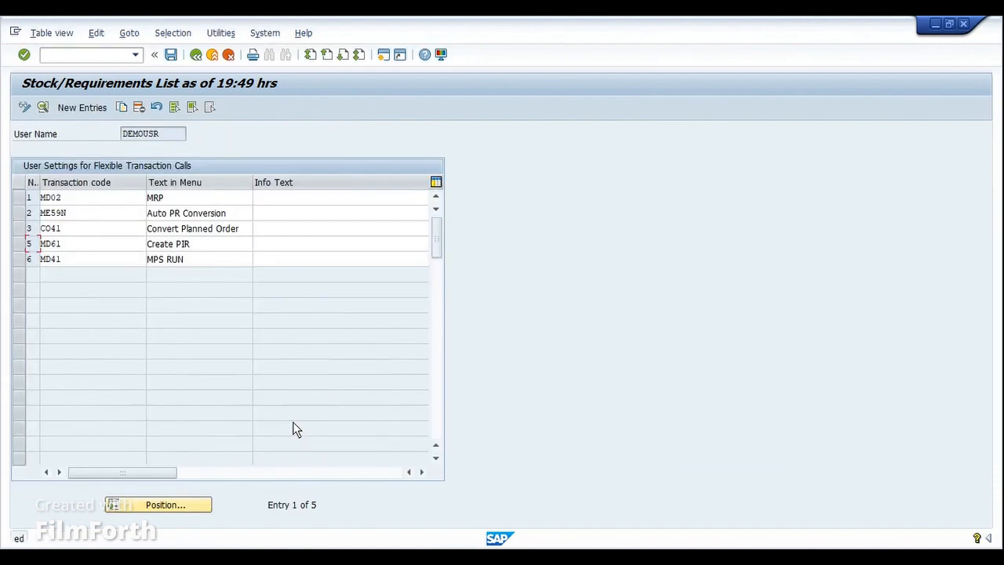
left_click(195, 55)
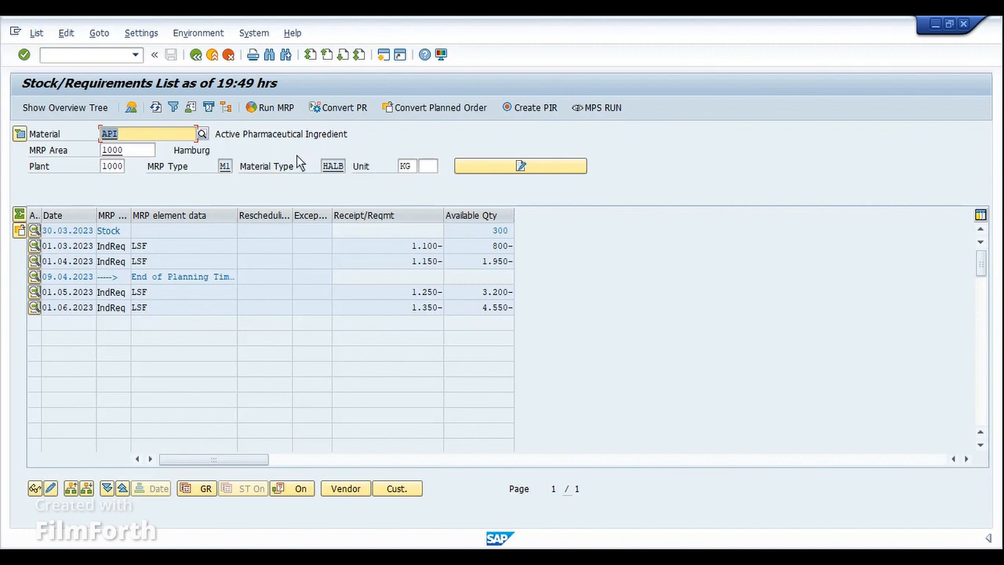
Step: Start the MPS run from the stock/requirements list, switch to its new session and execute it for material API in plant 1000
left_click(601, 108)
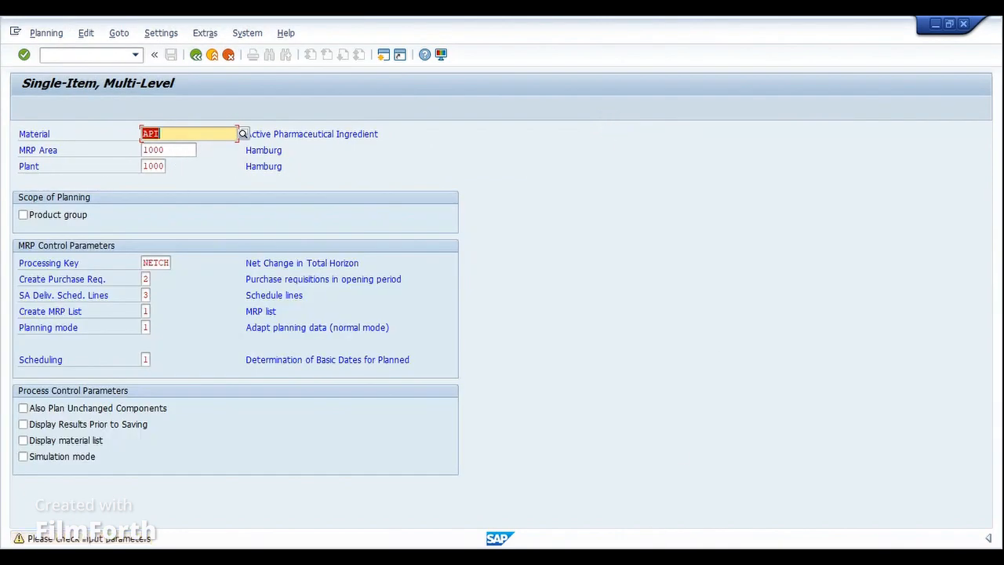
left_click(409, 557)
left_click(429, 519)
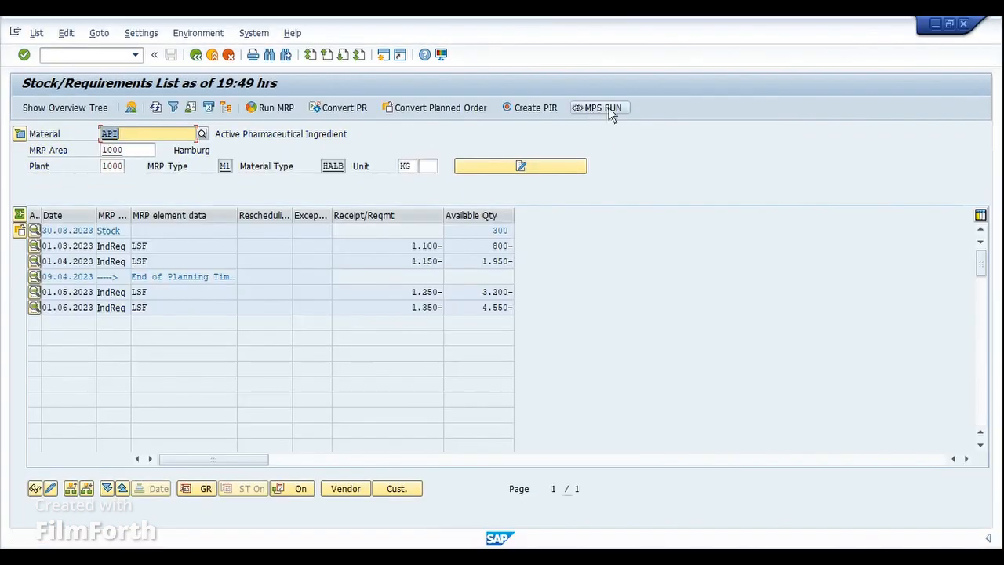
left_click(410, 558)
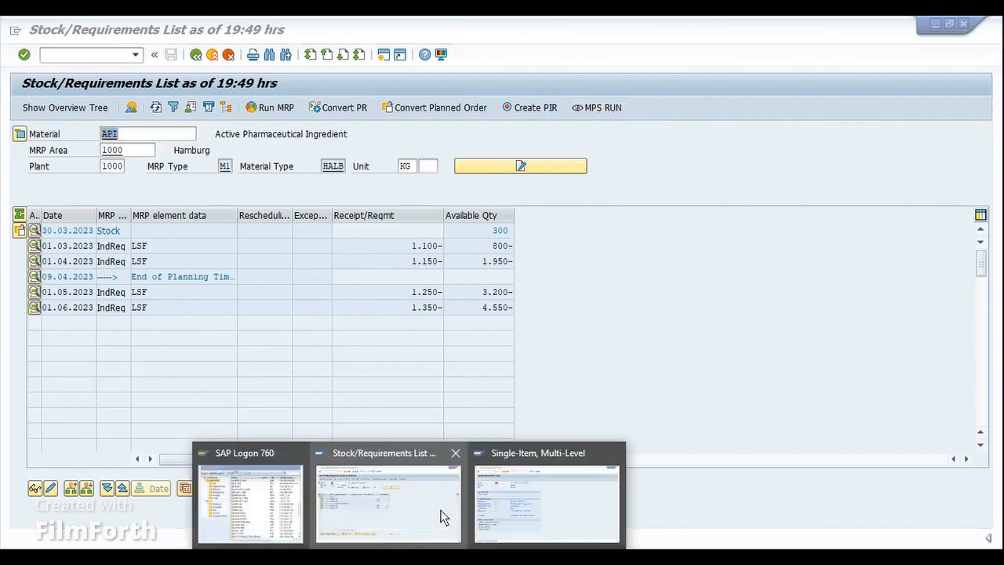
left_click(498, 502)
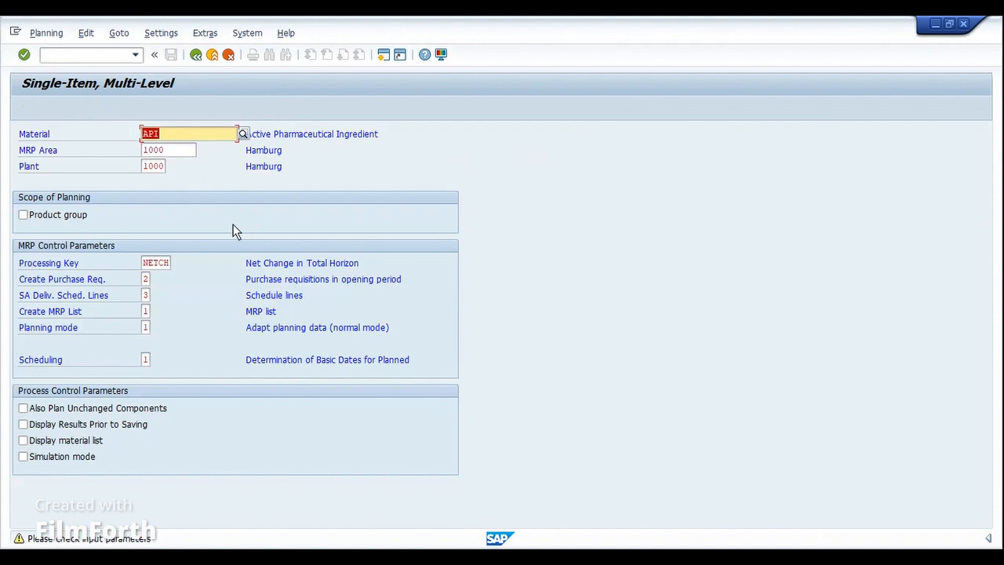
left_click(23, 55)
left_click(23, 55)
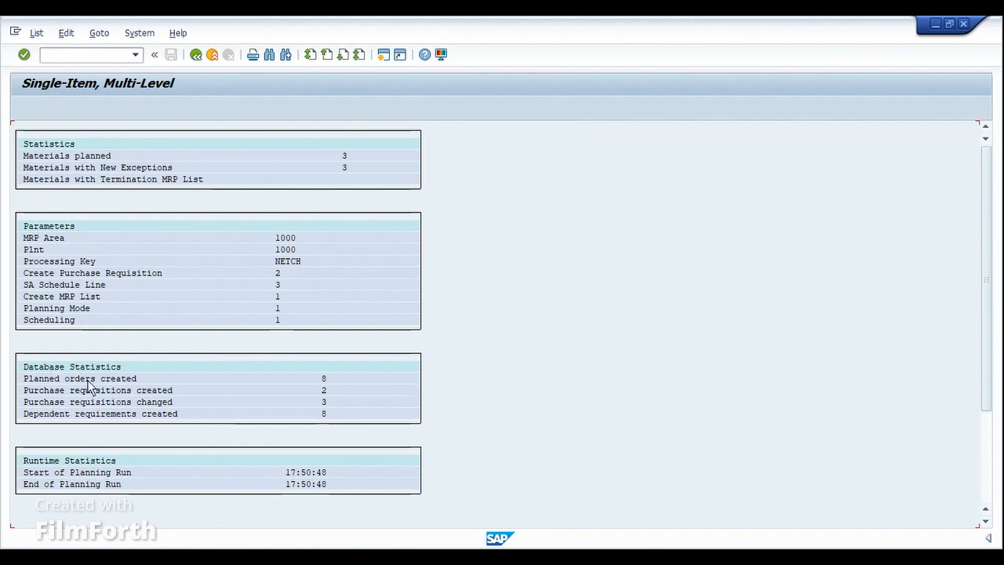
Step: Check the planned orders created in the MPS run statistics, then return to the stock/requirements list for API and refresh it
left_click_drag(25, 367, 130, 371)
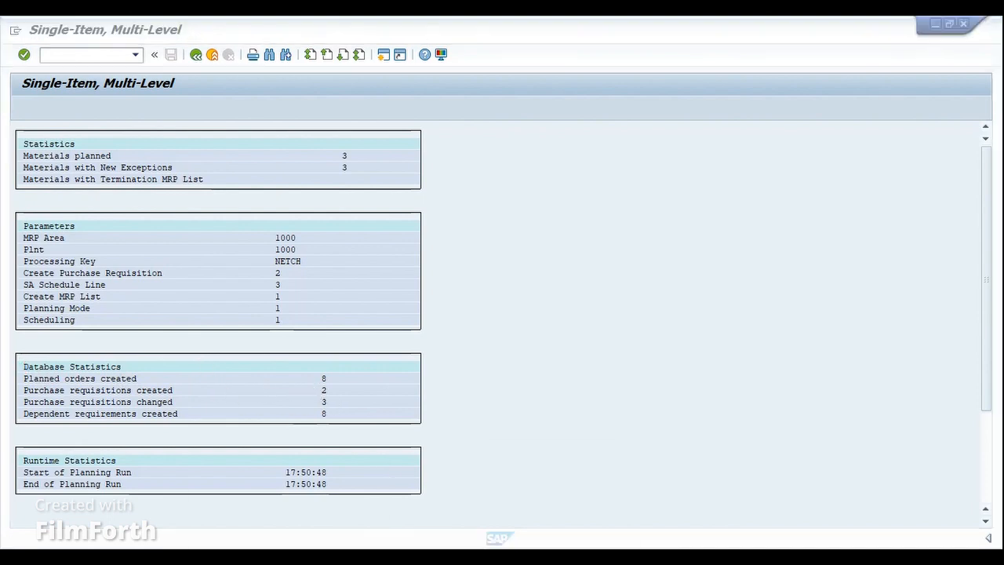
left_click(397, 506)
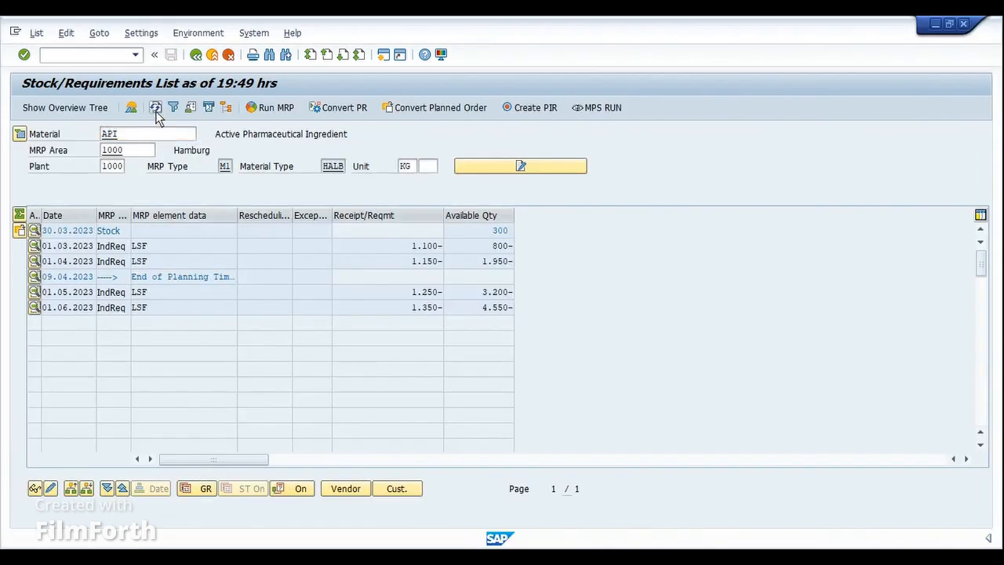
left_click(155, 108)
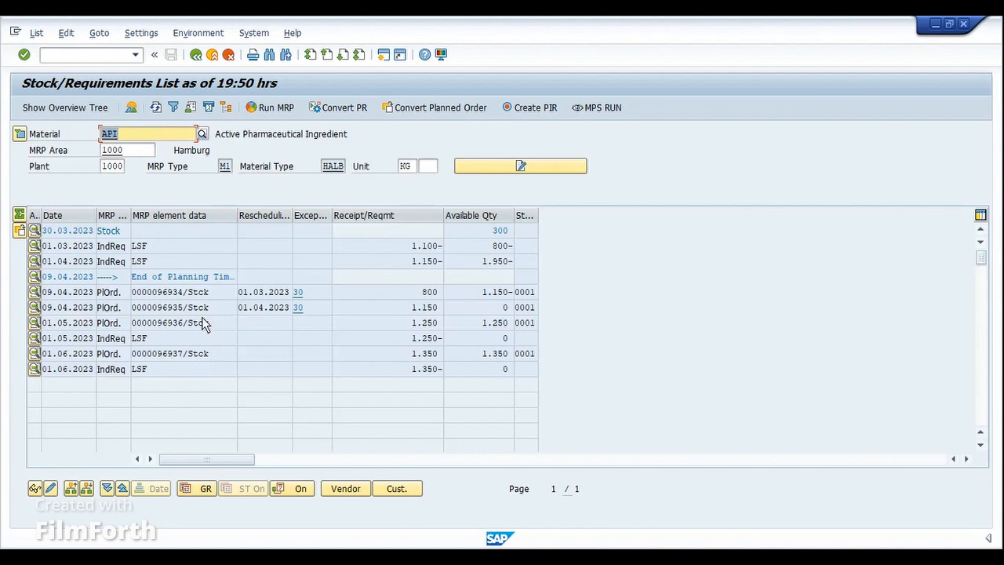
Step: Widen the MRP element data and rescheduling date columns of the stock/requirements list to show their full contents
left_click(151, 295)
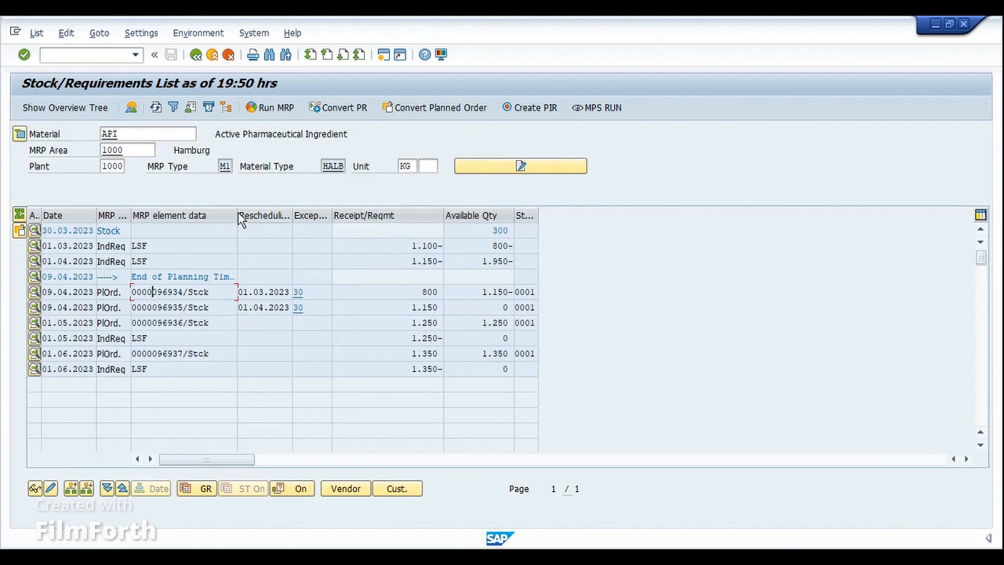
left_click_drag(238, 215, 358, 224)
left_click(238, 298)
left_click(351, 298)
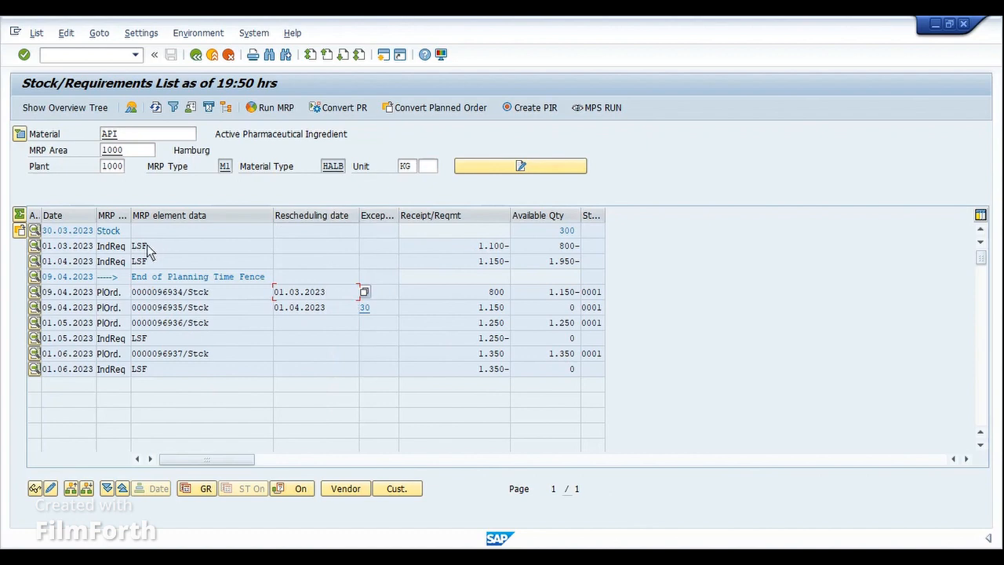
Step: Compare the requirement dates before the planning time fence with the planned orders' rescheduling dates, and check the material's MRP type
left_click_drag(59, 248, 103, 265)
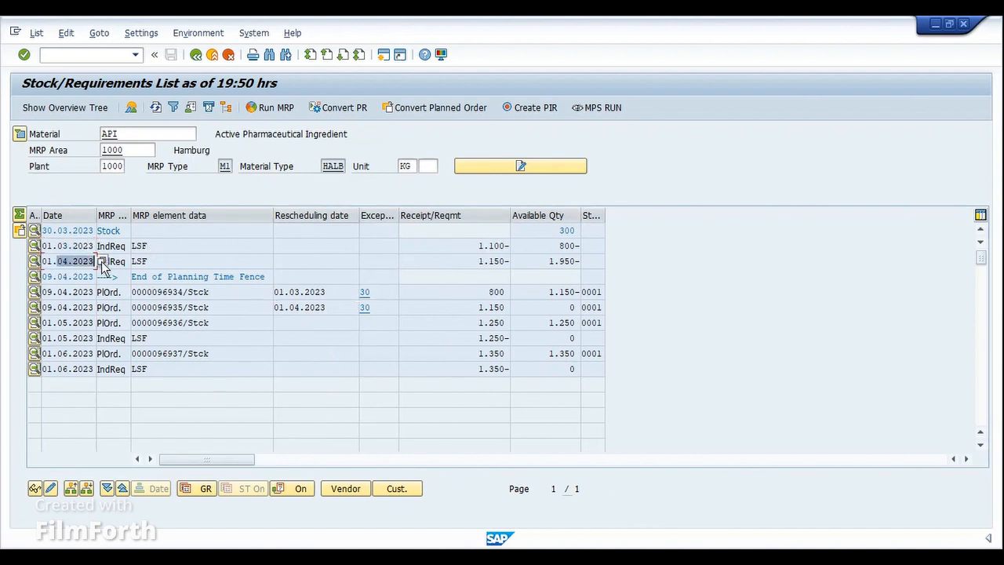
left_click(182, 259)
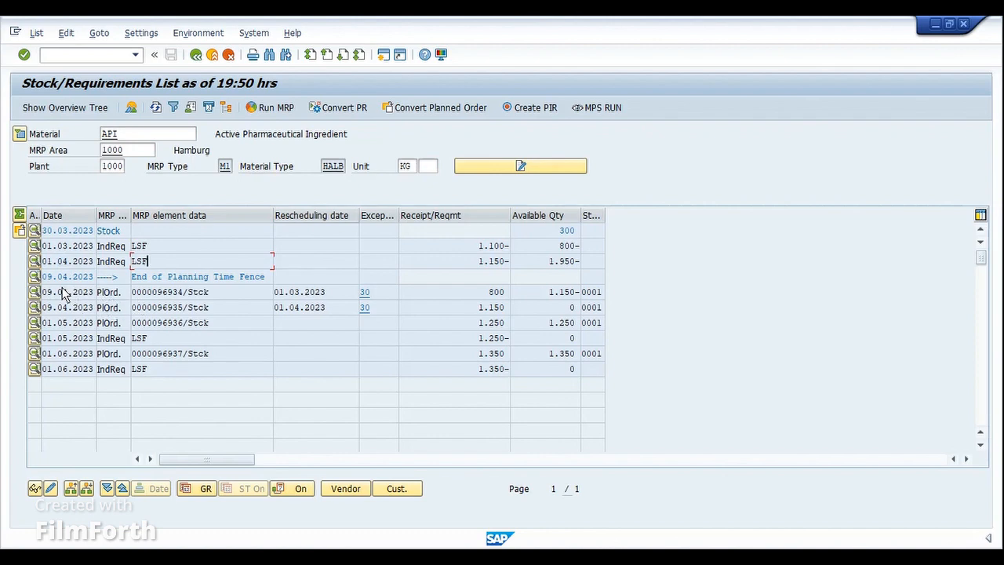
left_click(328, 293)
left_click_drag(337, 294, 267, 305)
left_click(275, 292)
left_click(270, 307)
left_click(223, 168)
Step: Open a new session and display the SAP Reference IMG through transaction SPRO
left_click(384, 54)
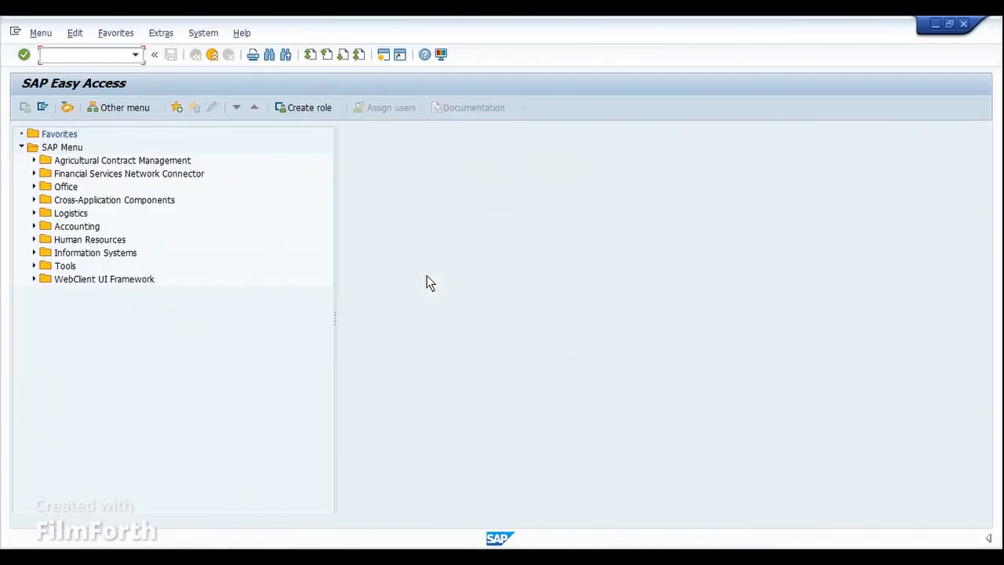
type("SPRO")
key("Return")
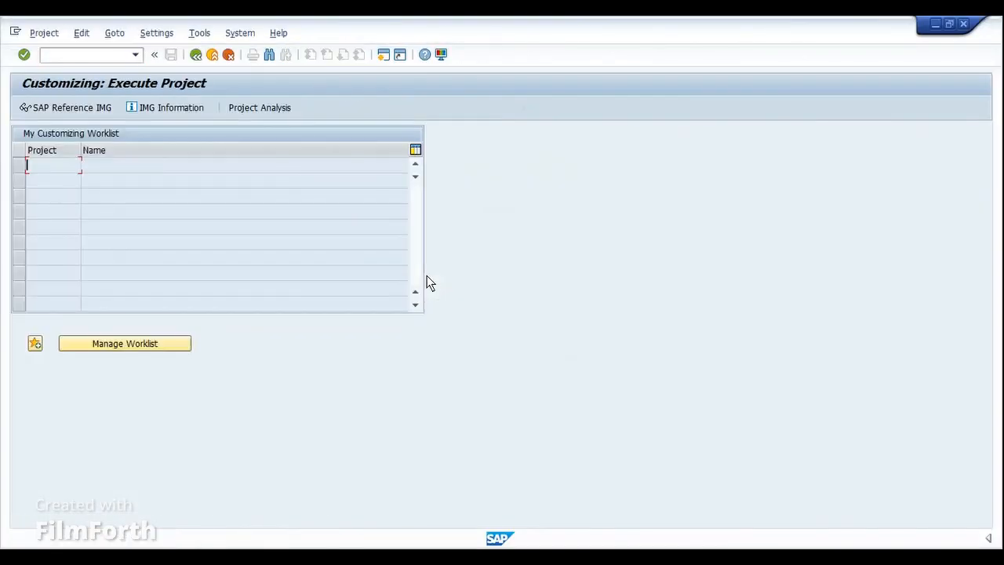
key("F5")
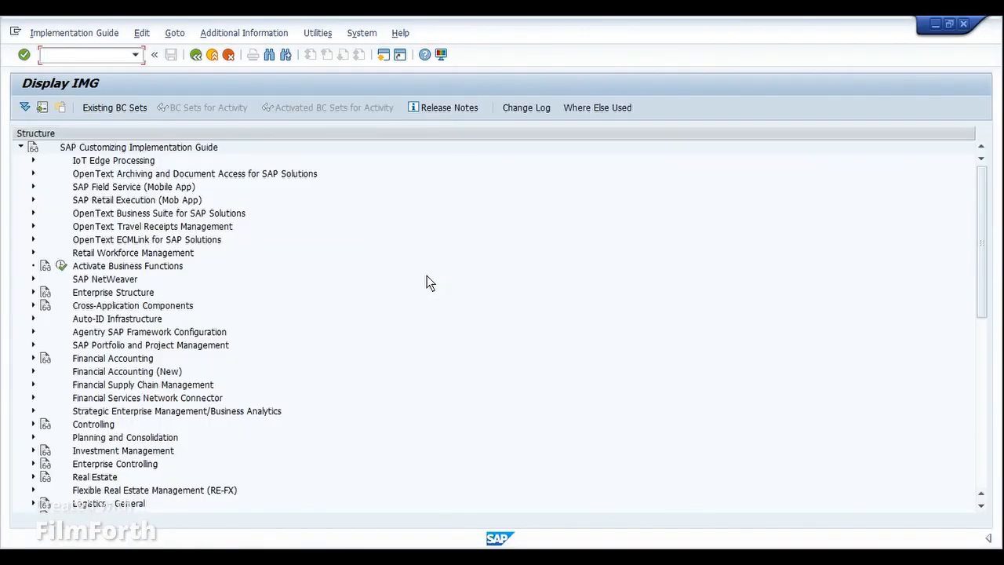
Step: Open the Check MRP Types activity in the IMG under Production, Material Requirements Planning, Master Data
scroll(307, 405, "down", 7)
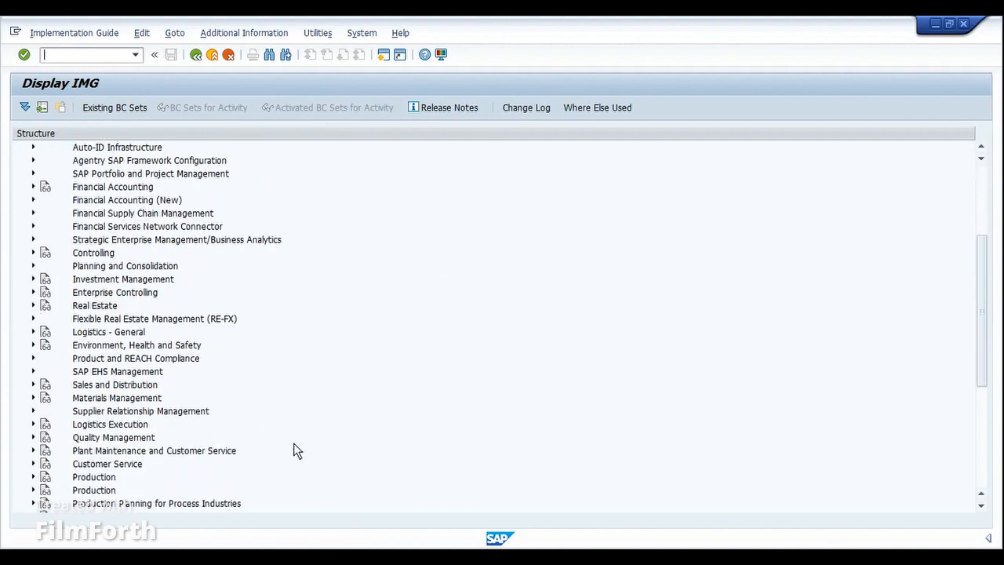
left_click(33, 357)
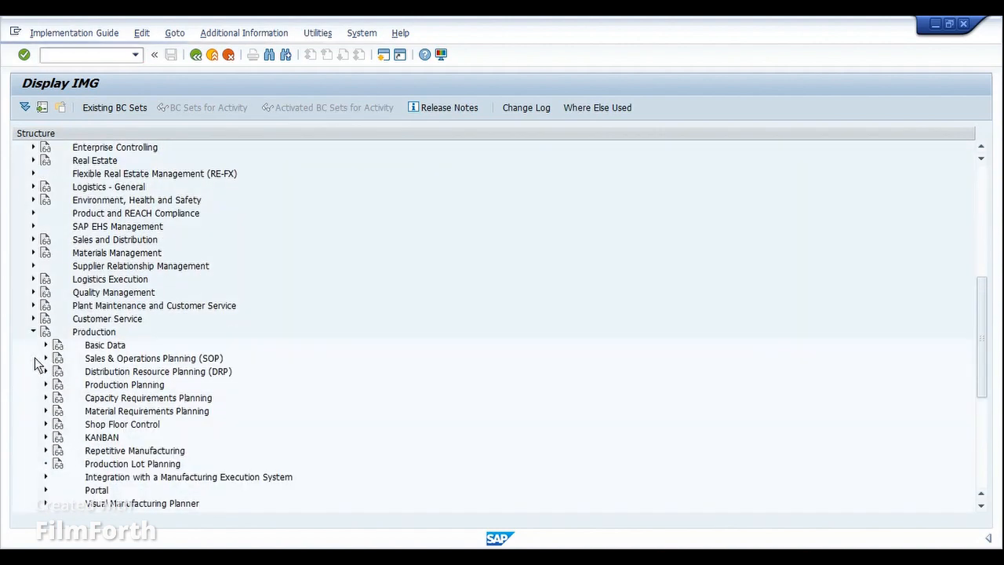
scroll(37, 398, "down", 2)
left_click(45, 345)
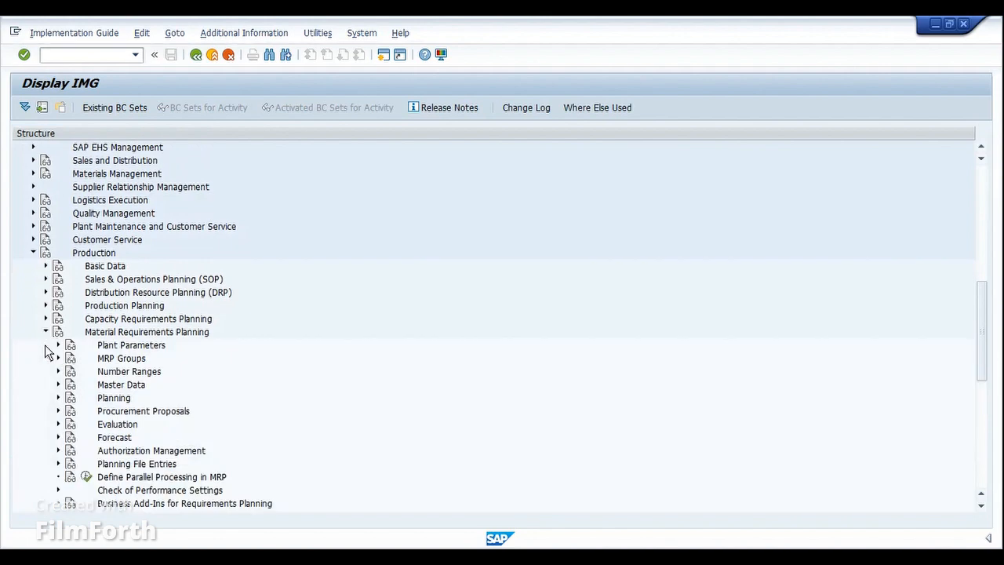
left_click(58, 384)
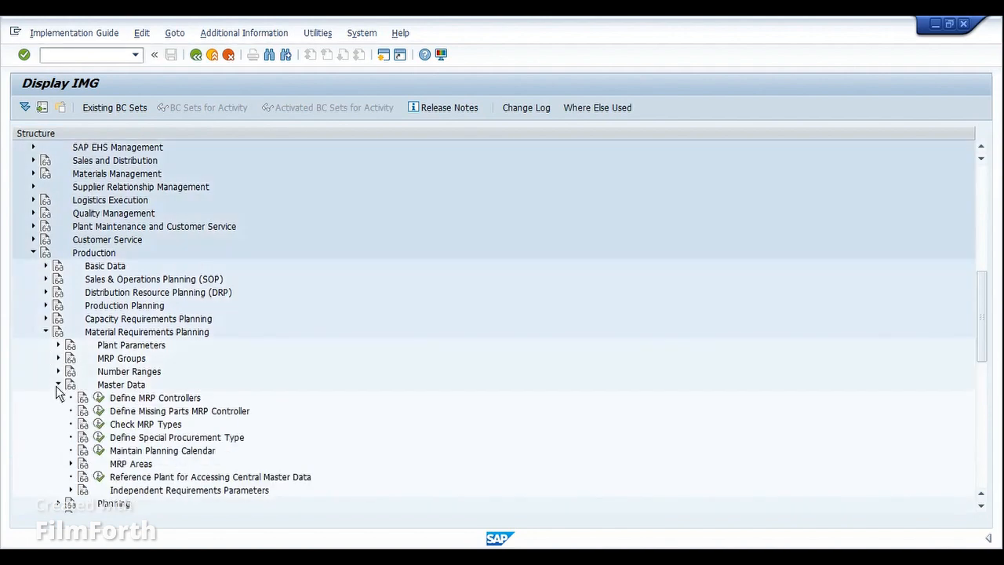
left_click(98, 425)
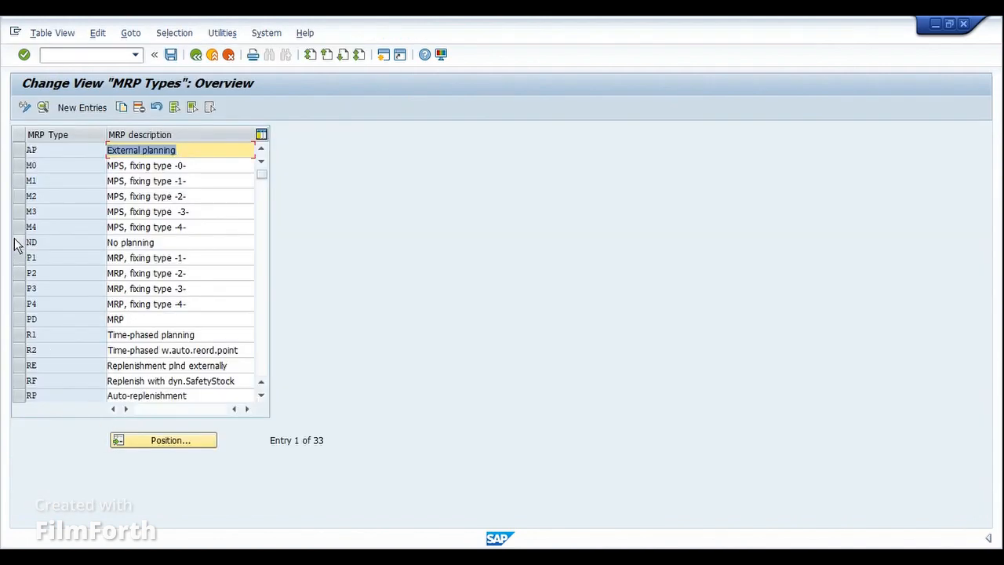
Step: Open the details of MRP type M1 and examine its firming type against API's stock/requirements list
left_click(19, 181)
left_click(42, 106)
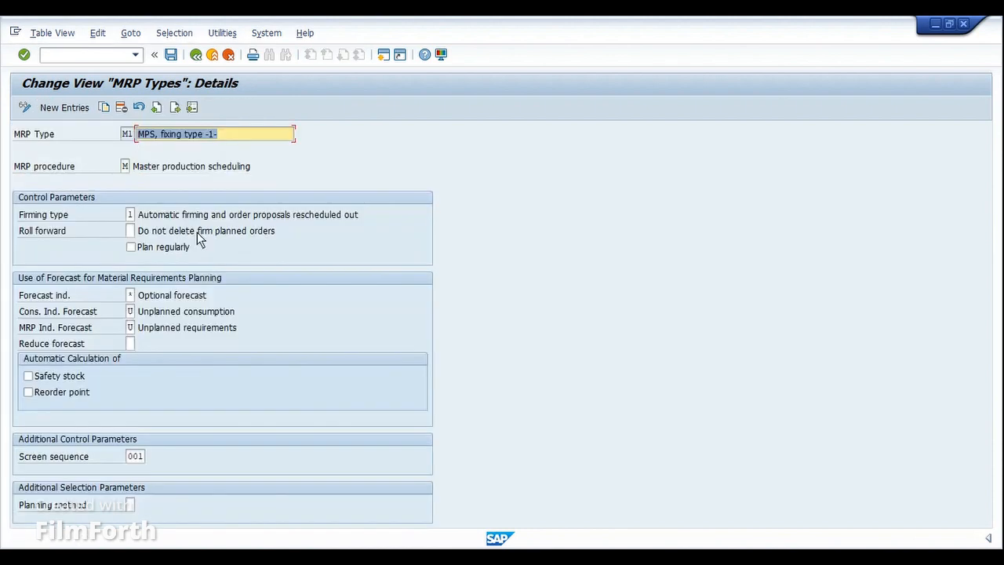
left_click_drag(139, 215, 282, 220)
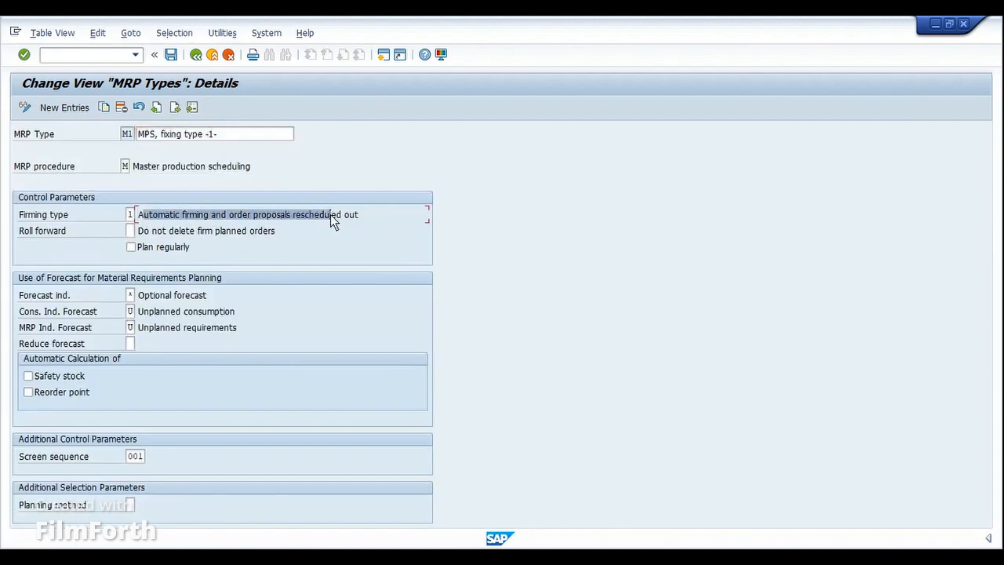
left_click(359, 217)
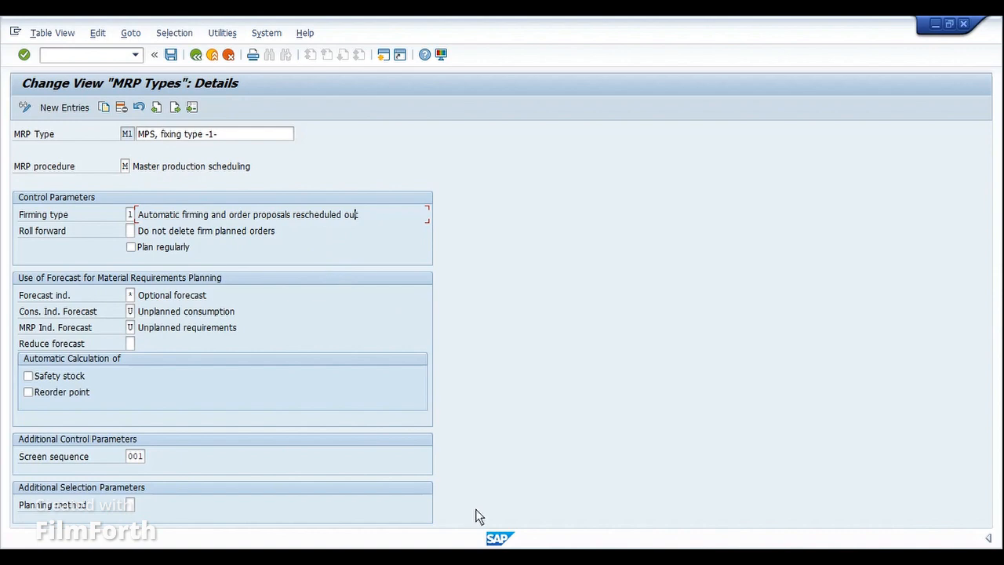
mouse_move(435, 541)
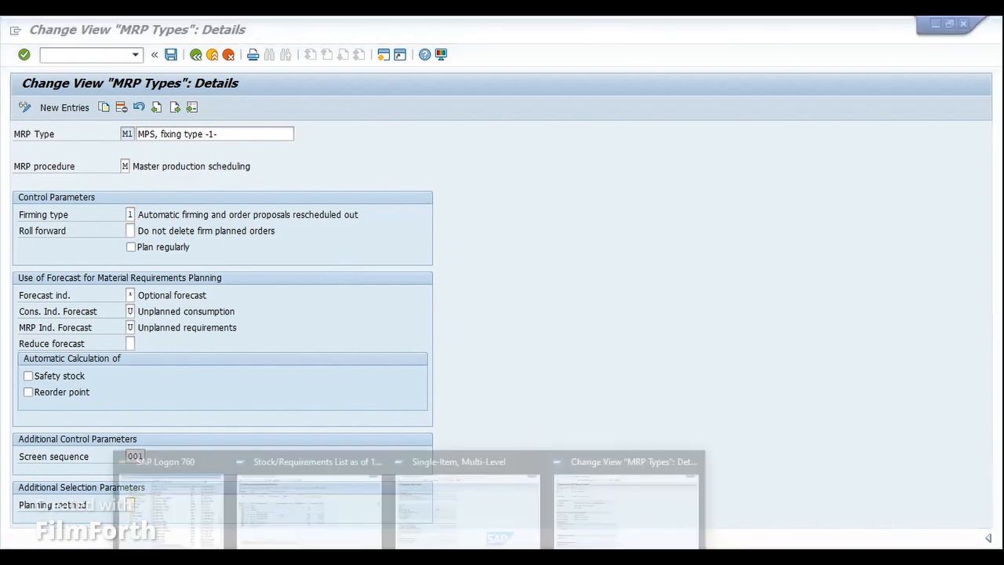
left_click(323, 502)
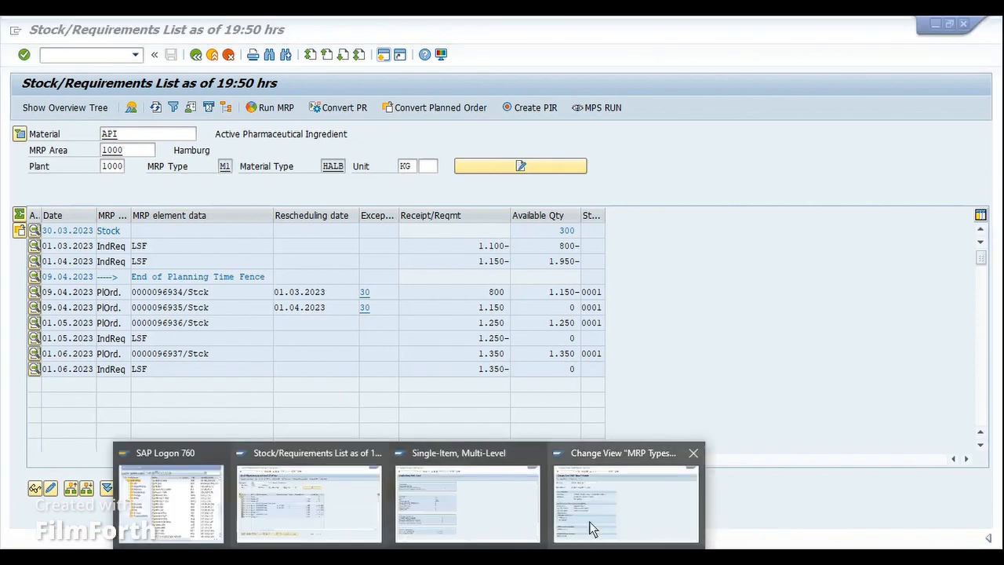
left_click(607, 515)
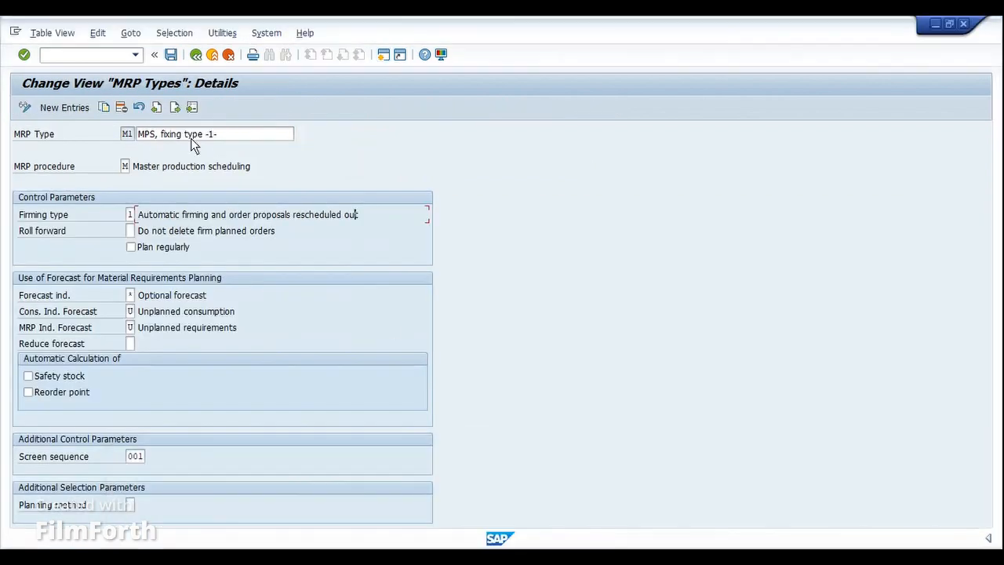
Step: Return to the MRP types overview, open the details of MRP type M0 and examine its firming type
left_click(193, 59)
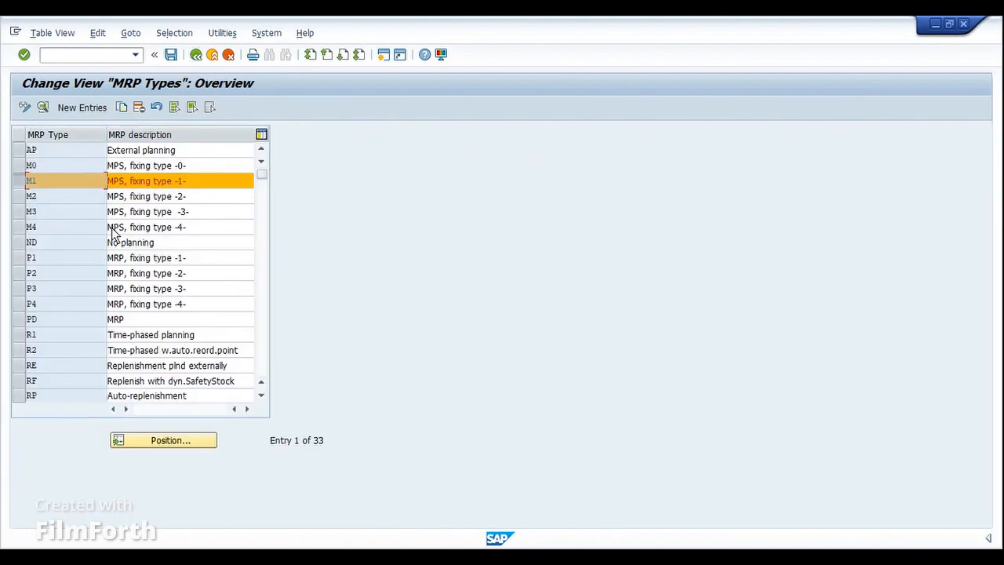
left_click(43, 107)
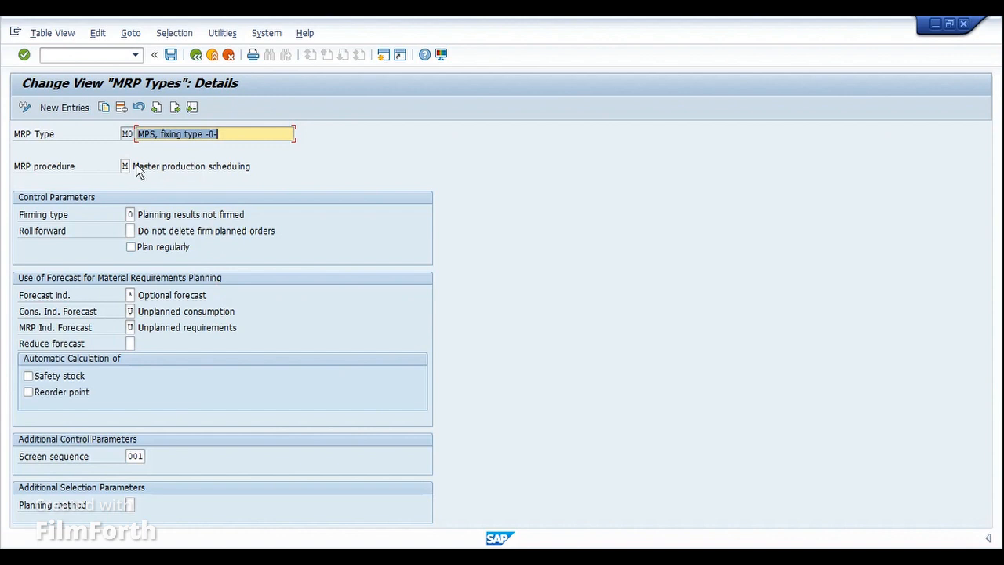
left_click(153, 220)
left_click_drag(153, 218, 248, 215)
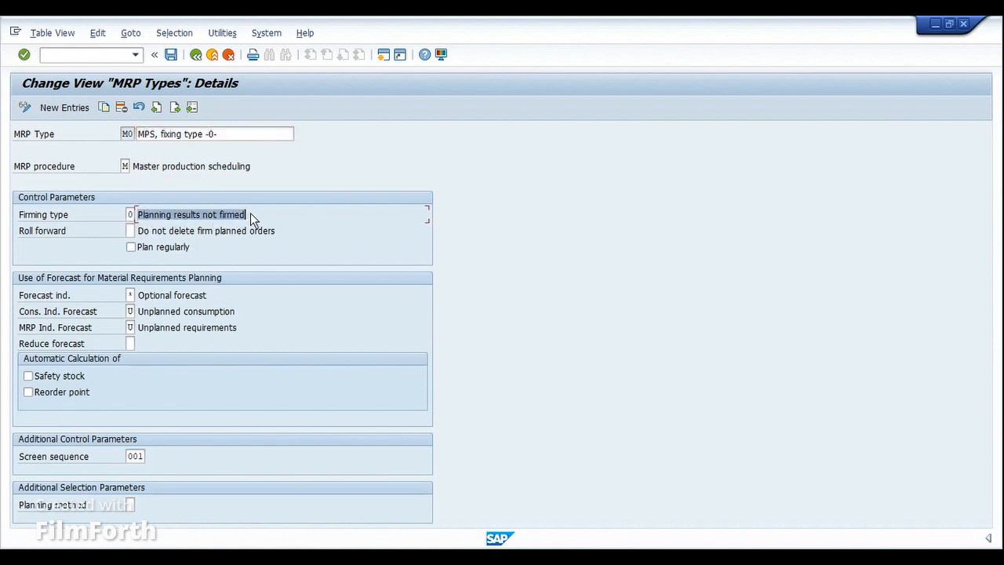
left_click(250, 215)
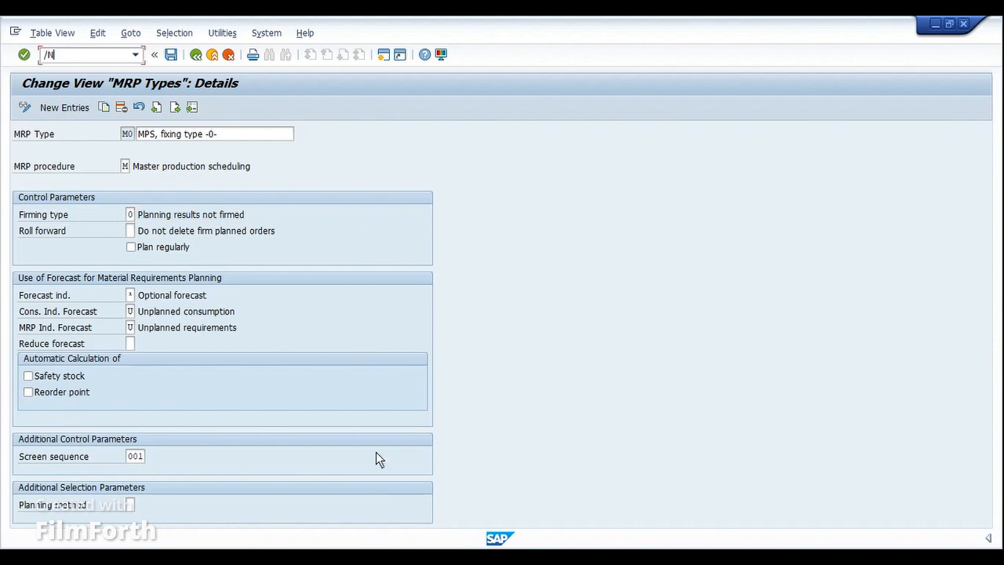
Step: Open material API for change with transaction MM02 in the MRP 1 view for plant 1000
type("MM02")
key("Return")
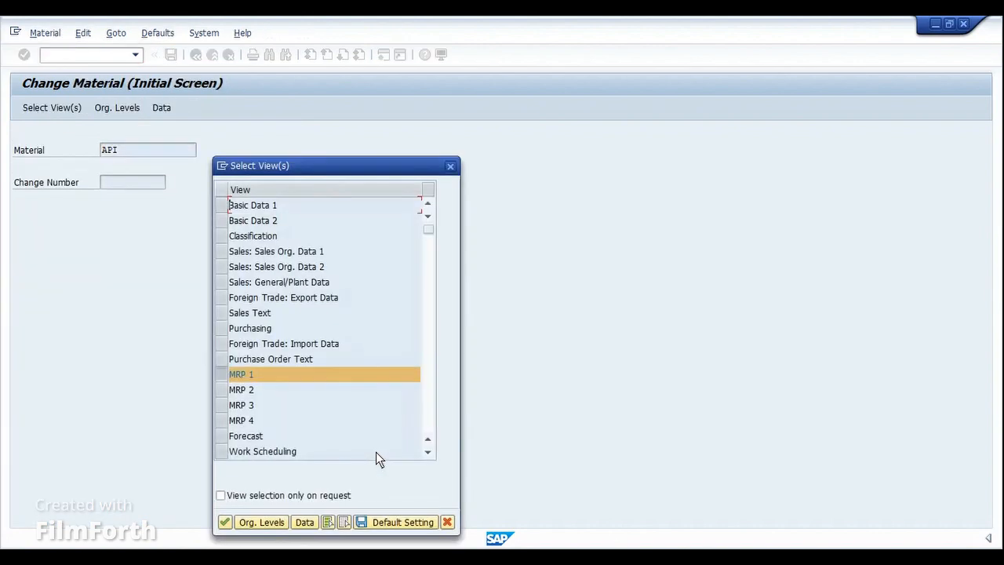
key("Return")
key("Return")
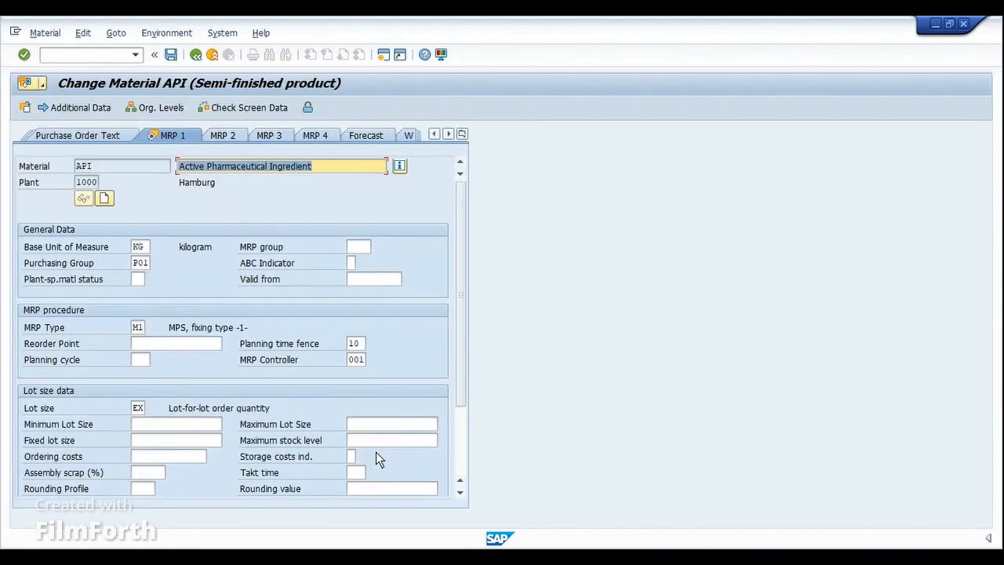
Step: Set the MRP type of material API to M0 and save the material
left_click(137, 328)
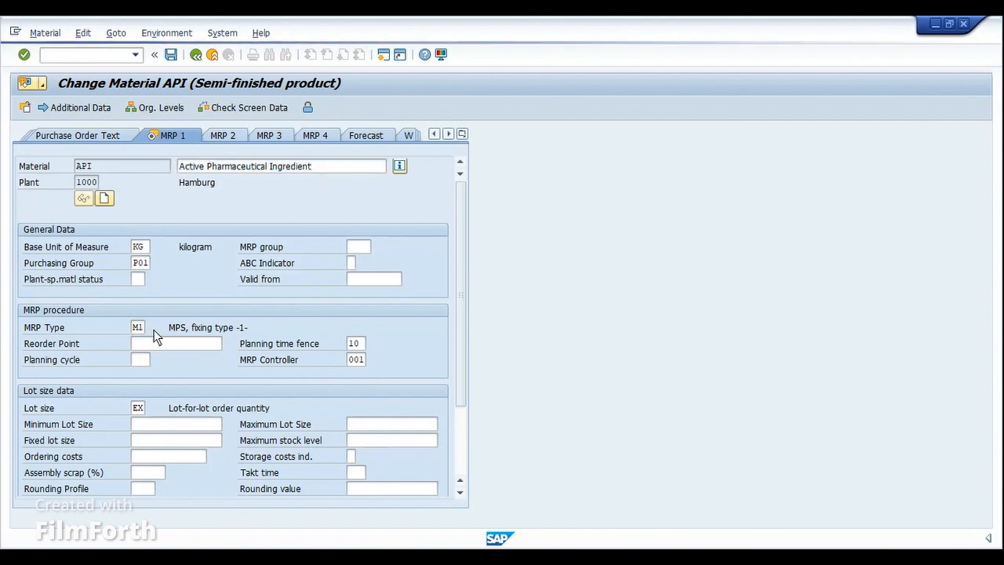
left_click(154, 329)
double_click(153, 264)
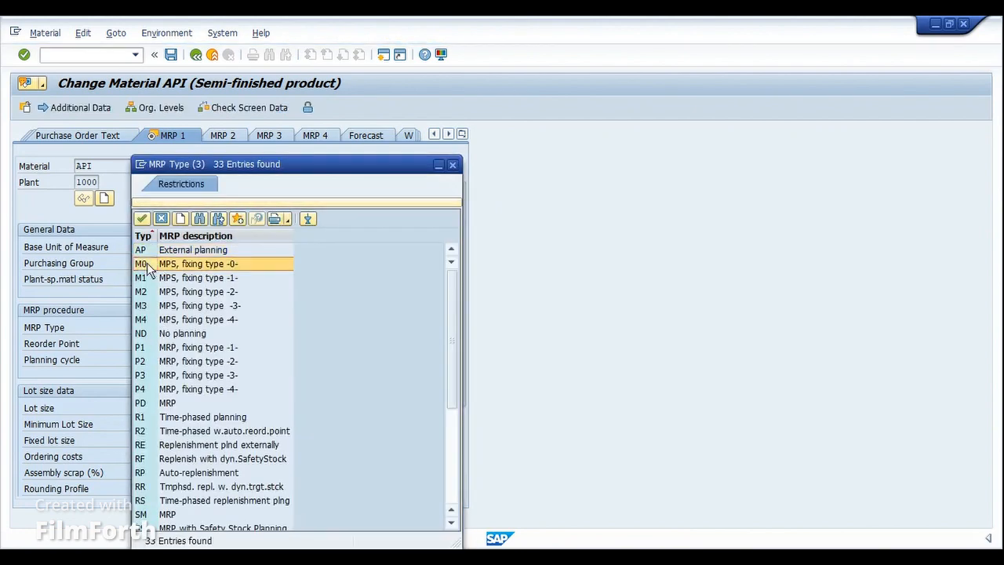
left_click(170, 54)
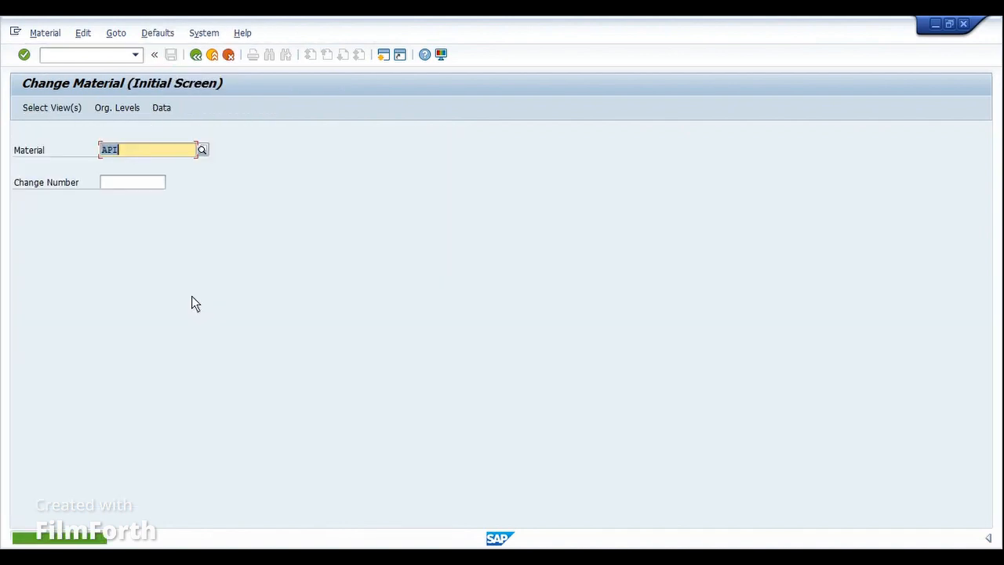
Step: Switch back to the stock/requirements list session, refresh the list for API and check its MRP type
left_click(409, 559)
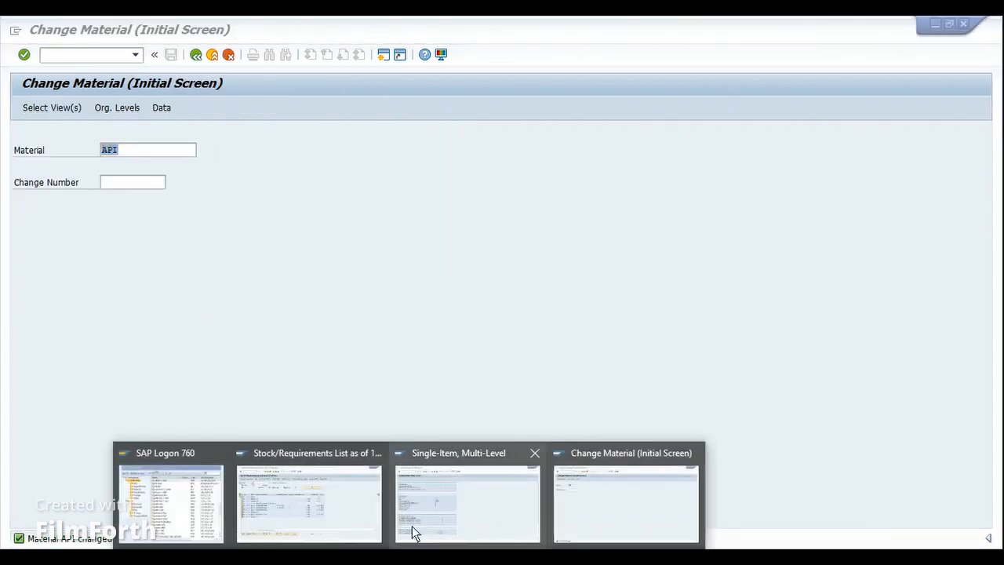
left_click(309, 500)
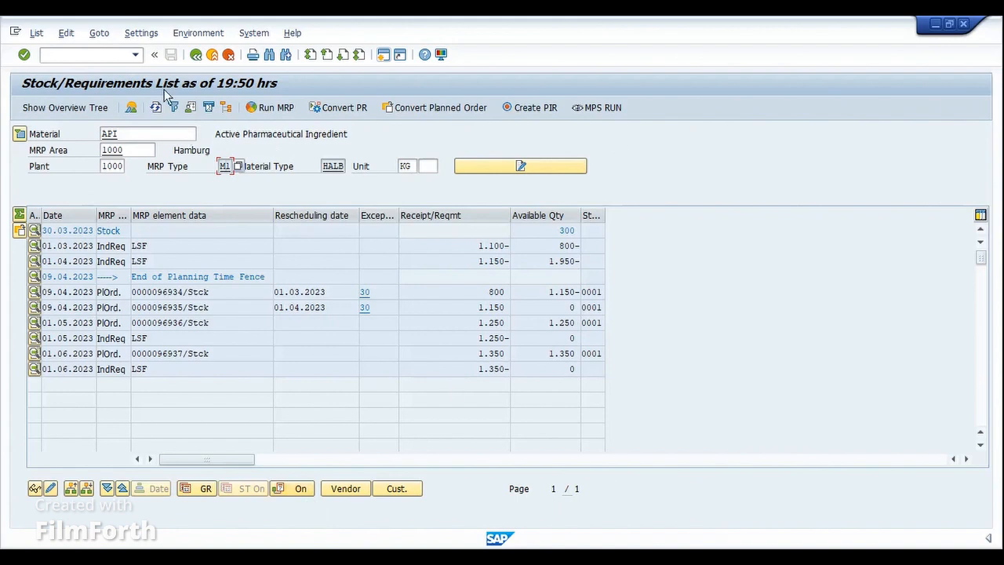
left_click(155, 108)
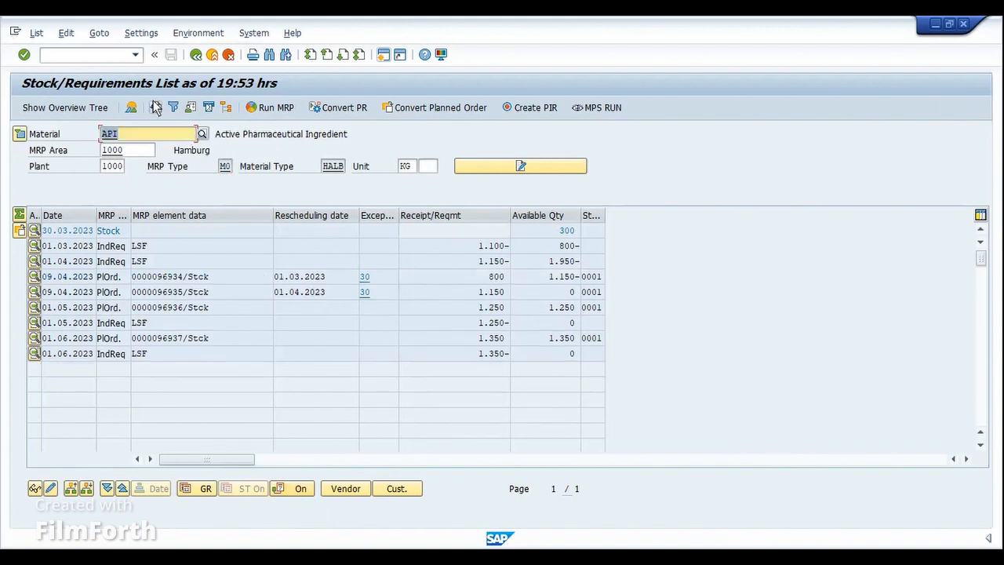
left_click(225, 166)
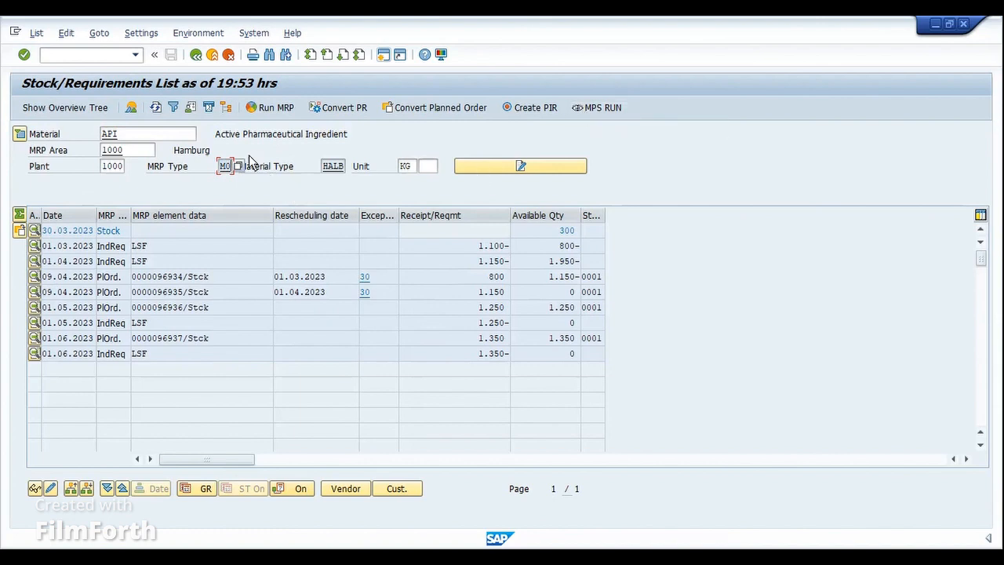
left_click(156, 108)
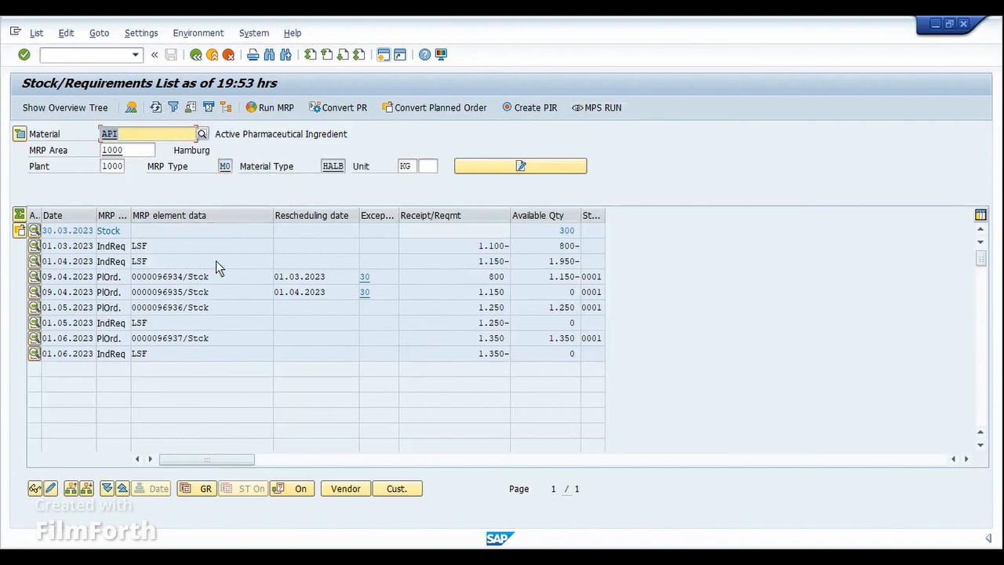
Step: Run MPS for material API with MRP type M0 and refresh its stock/requirements list
left_click(188, 263)
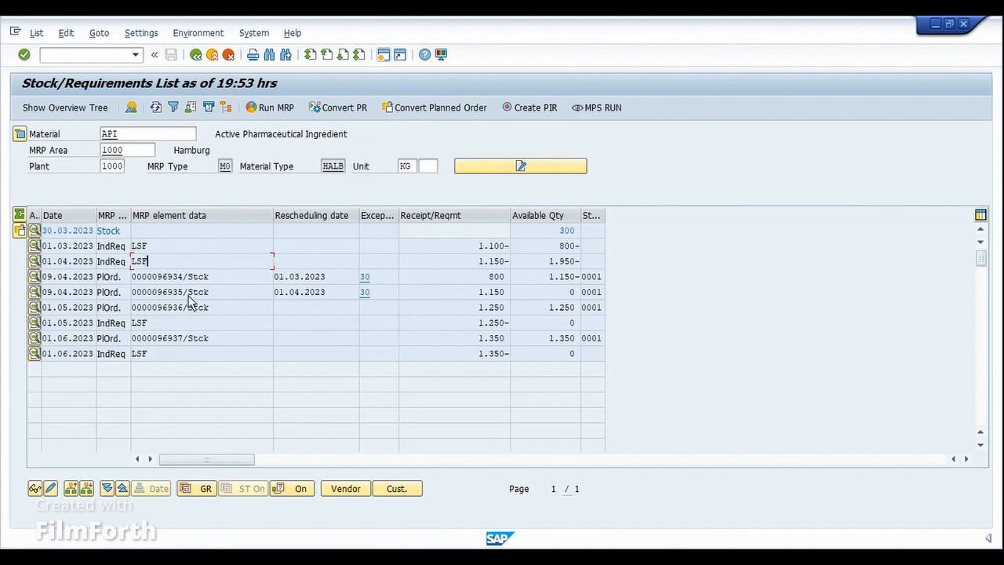
left_click(587, 108)
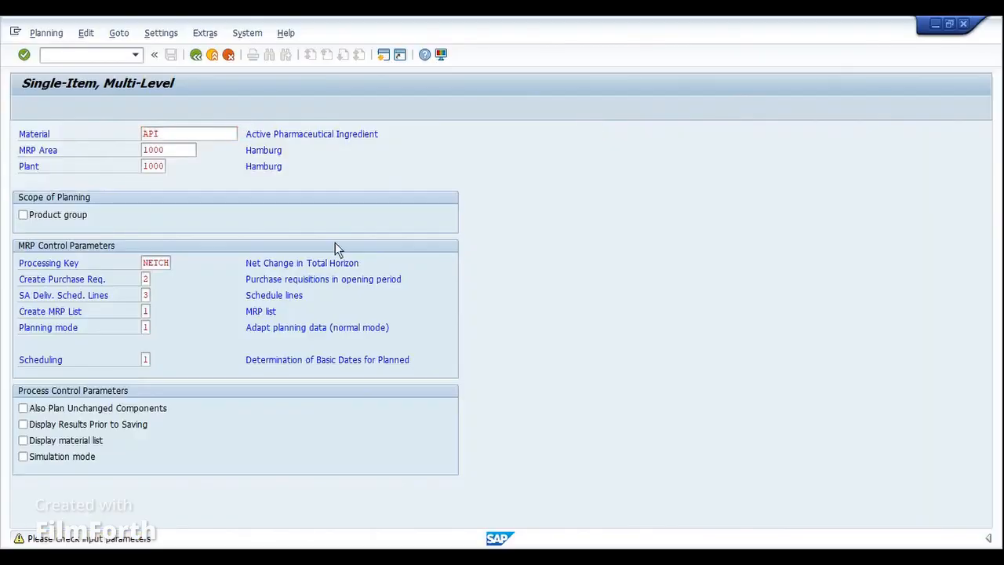
key("Return")
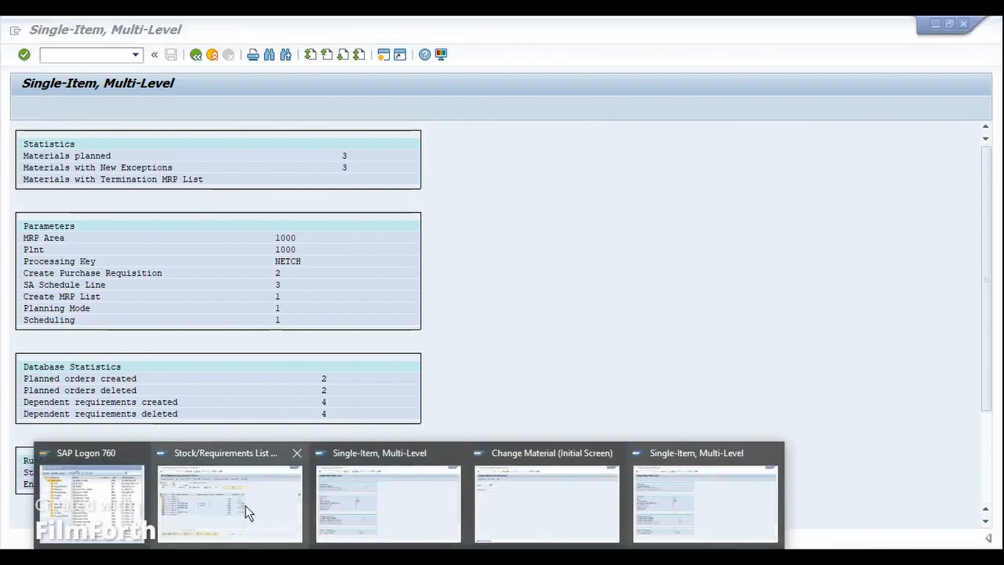
left_click(246, 513)
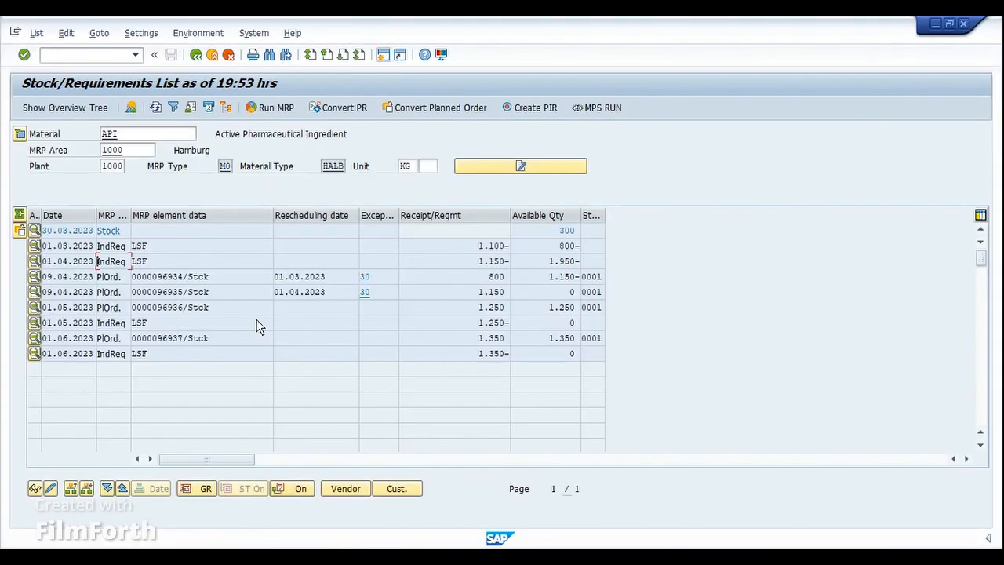
left_click(160, 110)
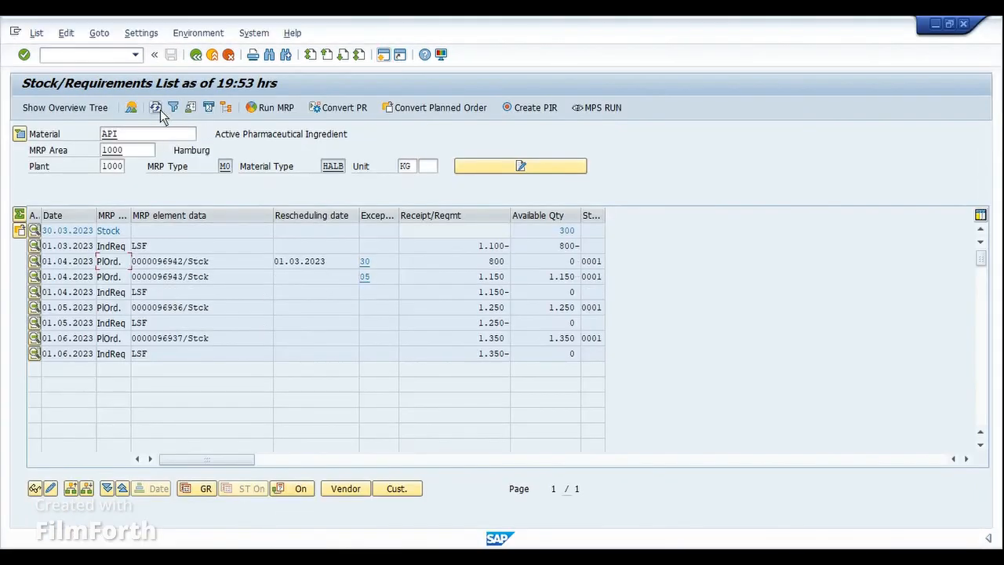
Step: Compare the first independent requirement's date with the date and rescheduling date of the 800 KG planned order
left_click_drag(218, 261, 117, 251)
left_click(130, 257)
left_click(147, 245)
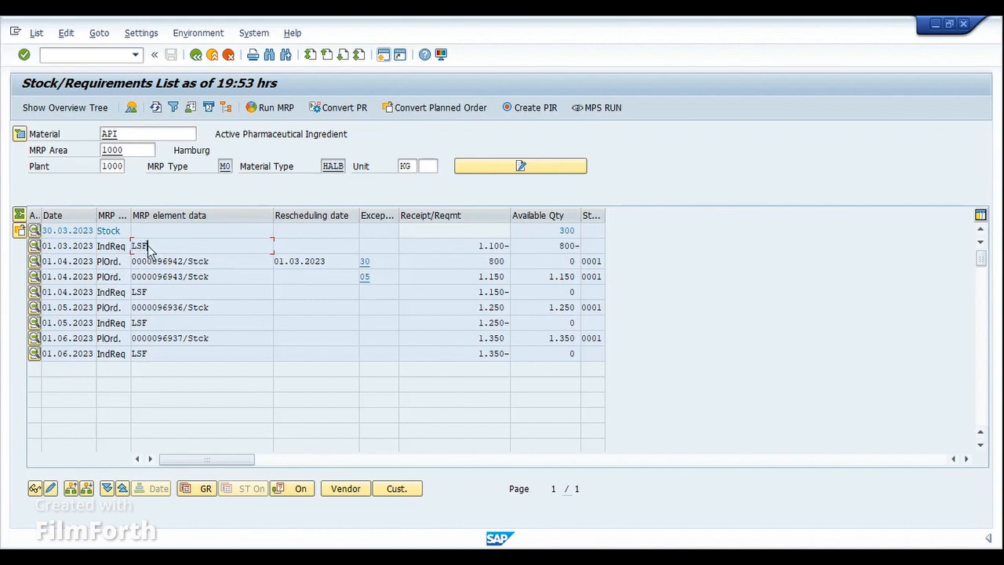
left_click(45, 249)
left_click_drag(44, 249, 93, 249)
left_click(92, 249)
left_click(79, 265)
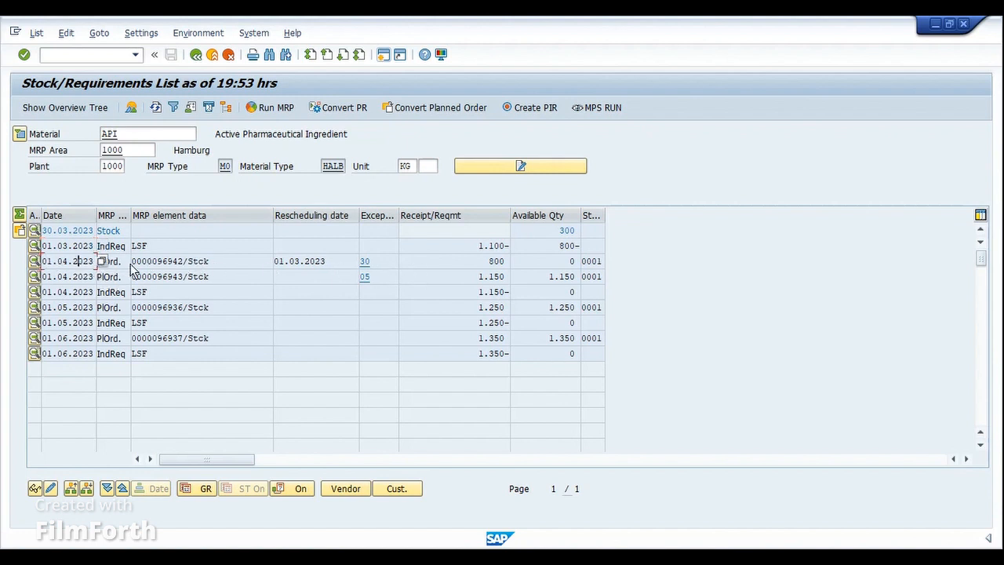
left_click(332, 260)
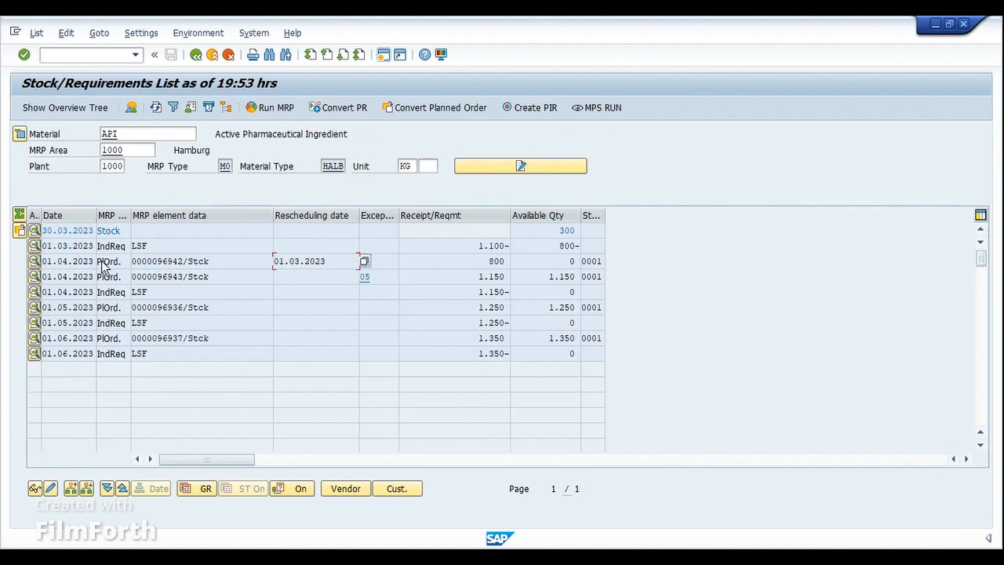
Step: Open the additional data of the 800 KG planned order, check its order start and finish dates, and close the details
double_click(160, 266)
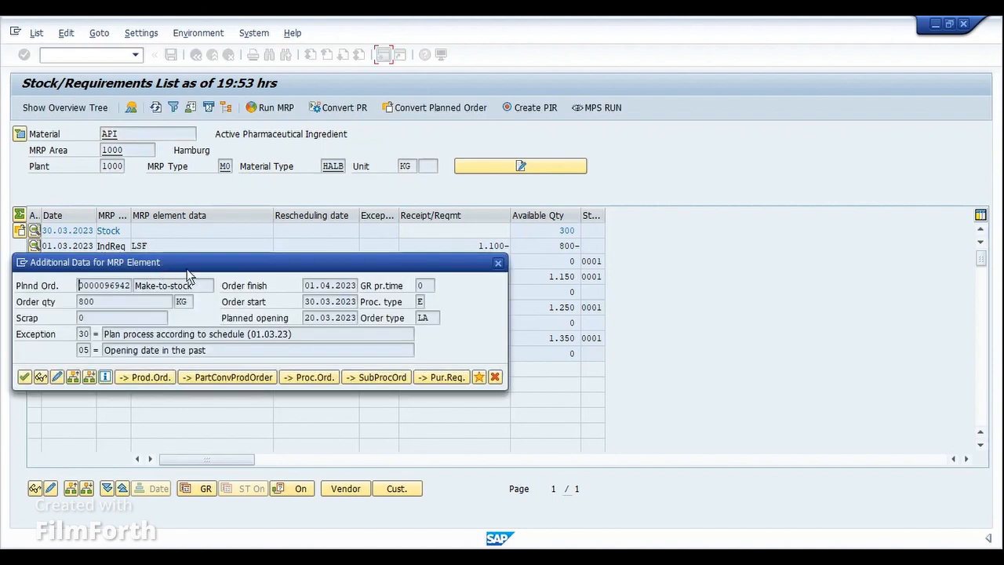
left_click_drag(256, 268, 416, 303)
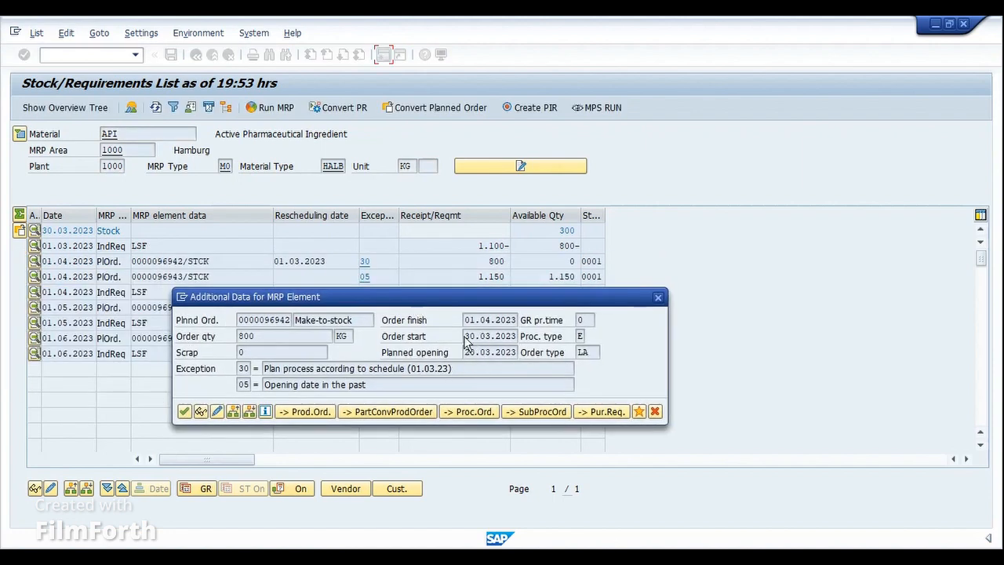
left_click_drag(465, 337, 511, 332)
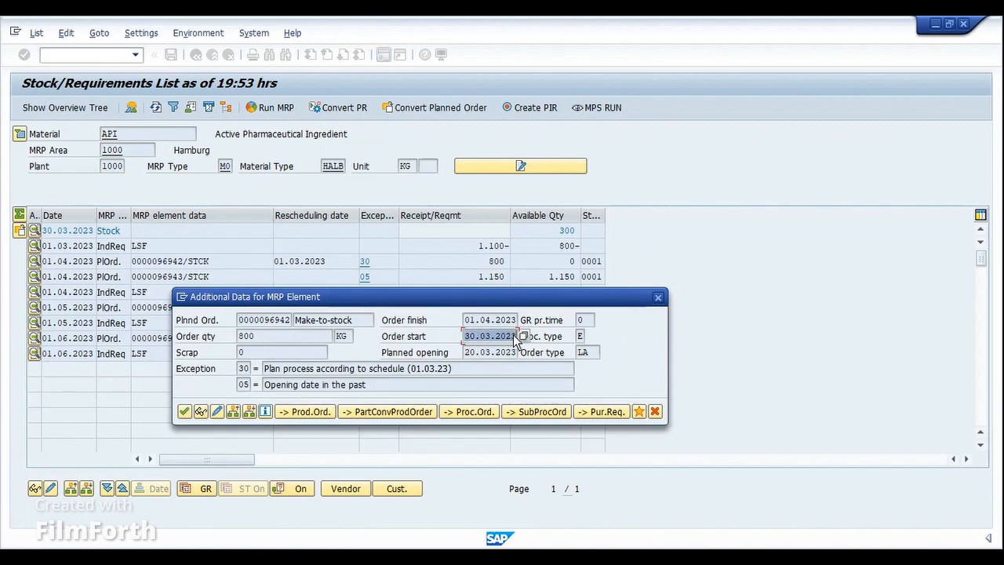
left_click(503, 337)
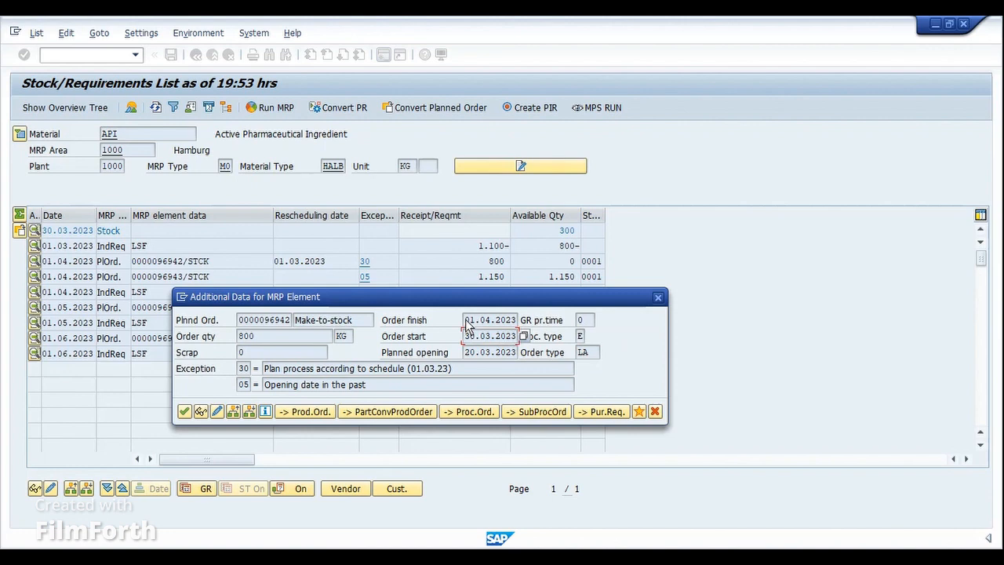
left_click_drag(467, 322, 516, 323)
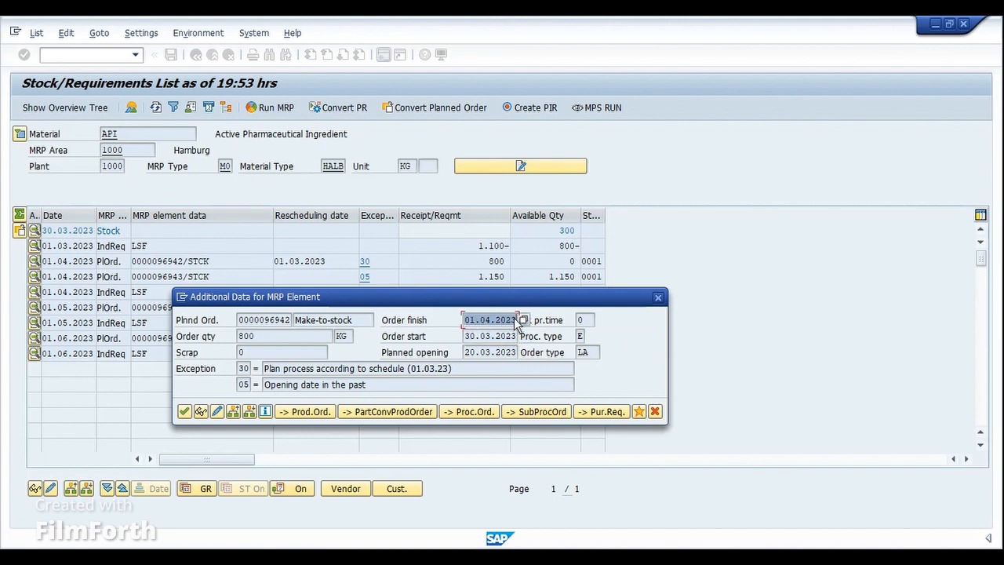
left_click(516, 323)
left_click(658, 296)
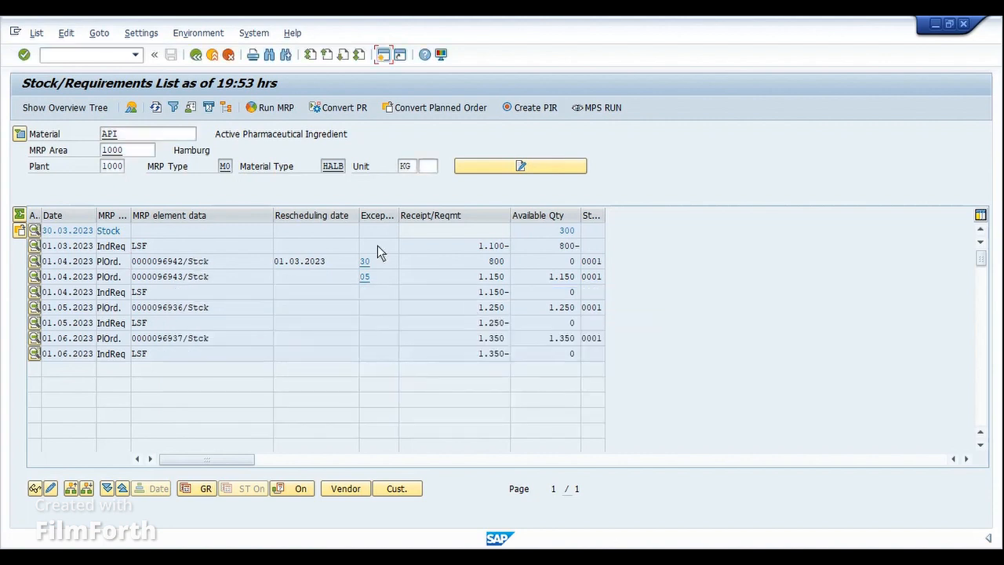
Step: Expand the material header details, check the in-house production time under procurement and scheduling, and collapse them again
left_click(18, 134)
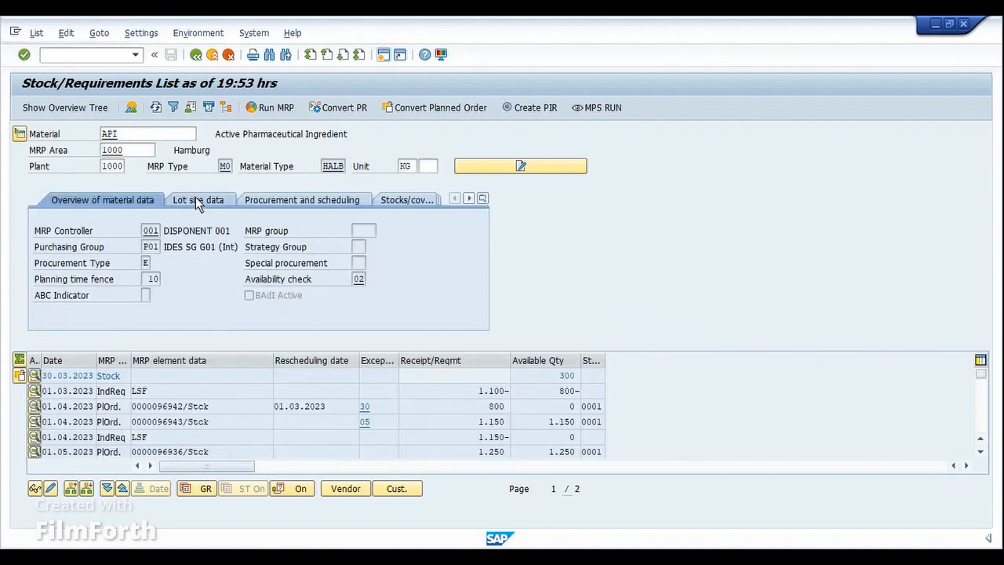
left_click(197, 200)
left_click(267, 201)
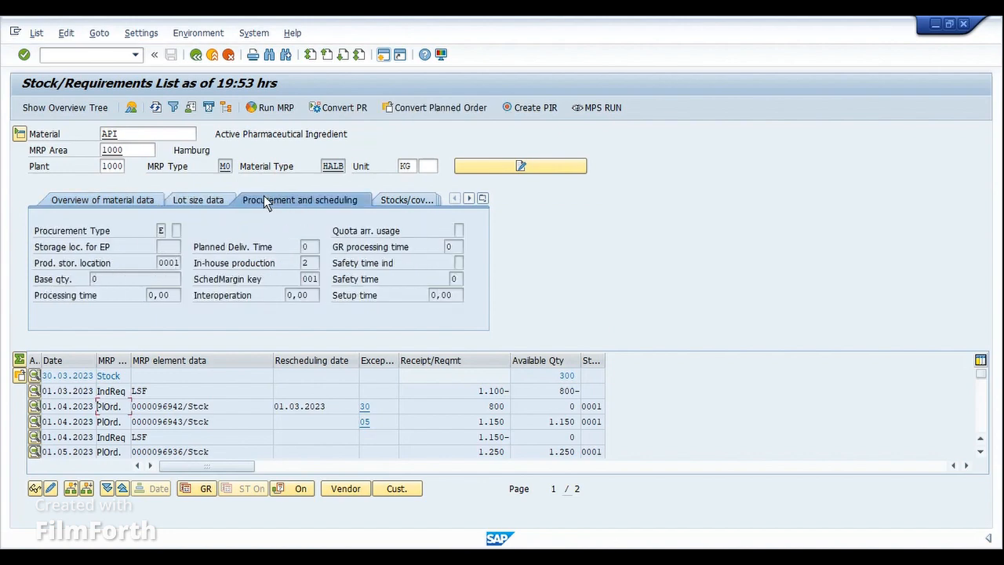
left_click(307, 263)
left_click(19, 134)
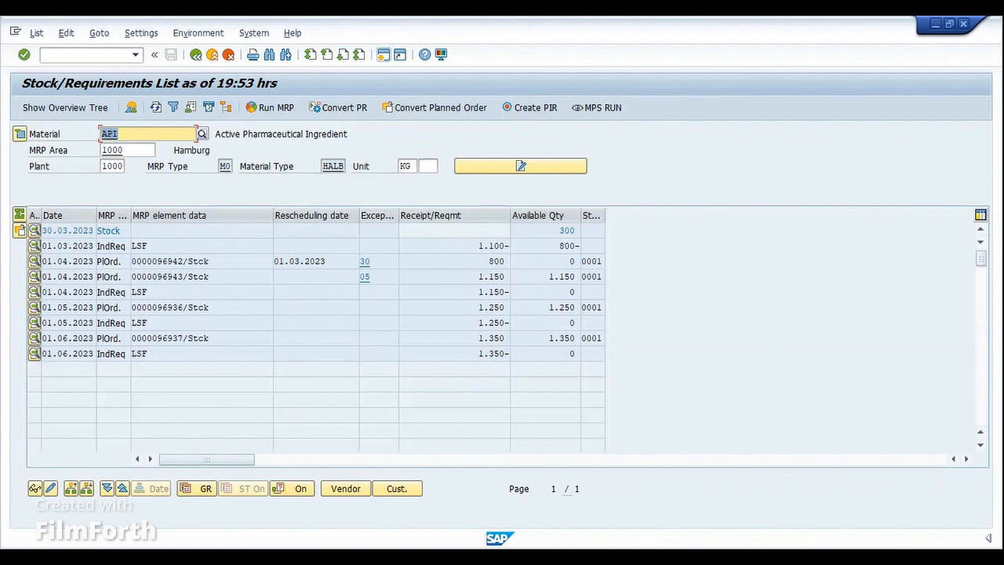
Step: Switch to the Change Material session and open material API in the MRP 1 view for plant 1000
mouse_move(409, 558)
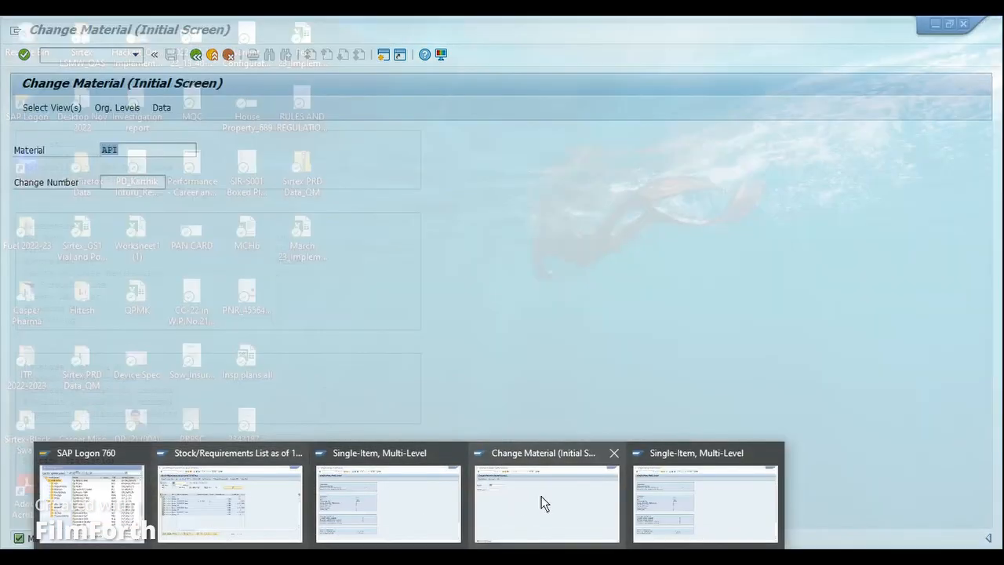
left_click(544, 503)
key("Return")
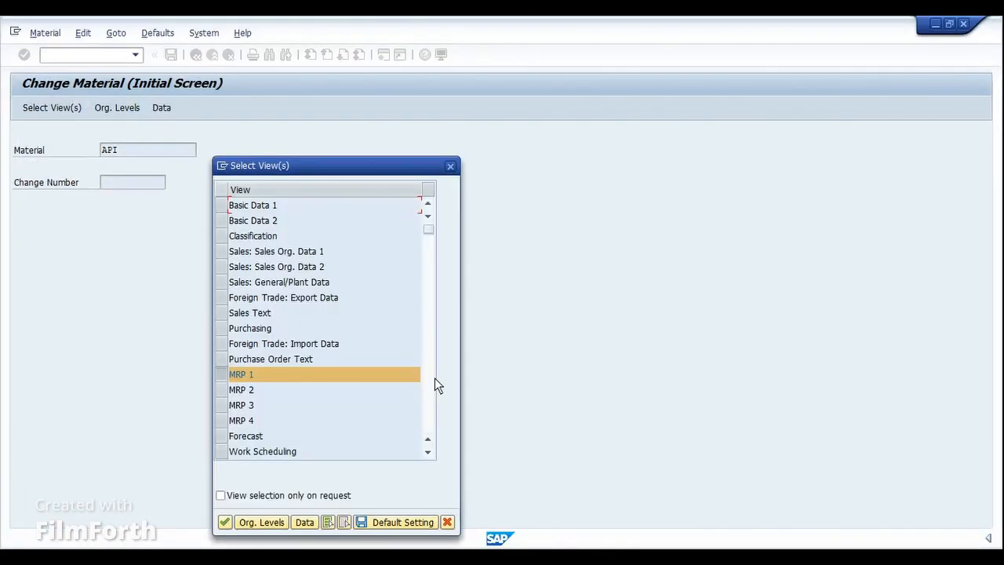
key("Return")
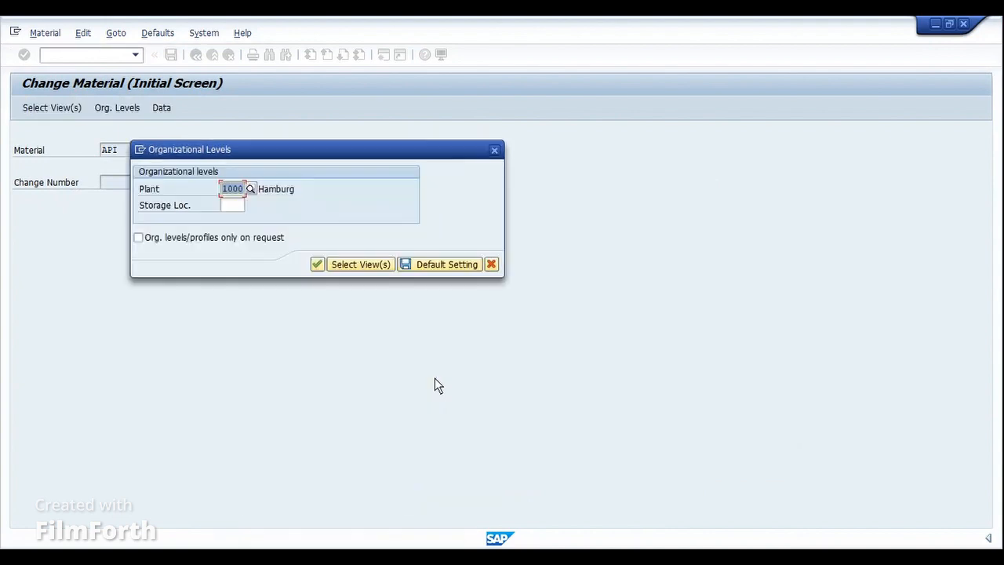
key("Return")
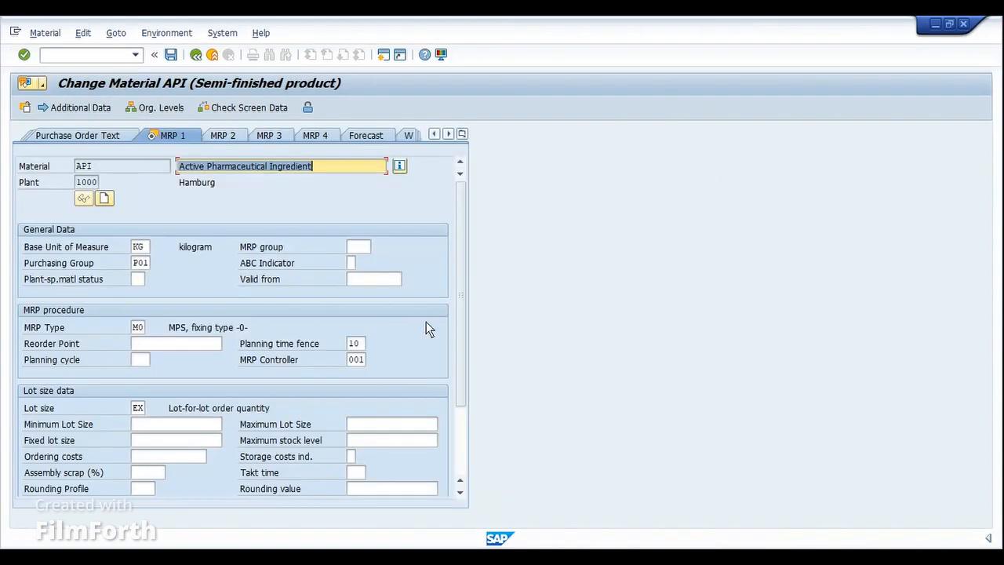
Step: Set the MRP type of material API to M2 and save the material
left_click(148, 328)
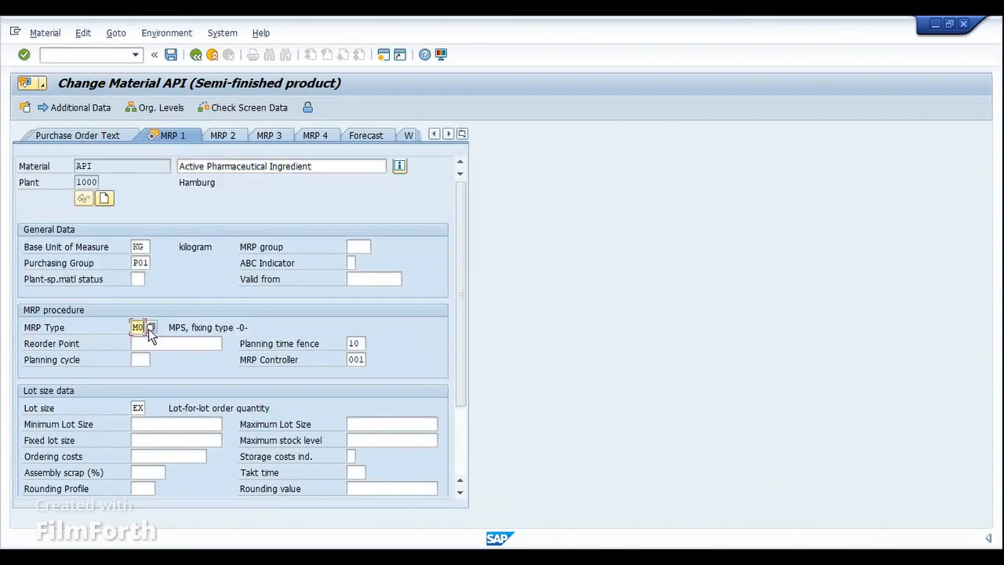
key("BackSpace")
type("0")
key("Return")
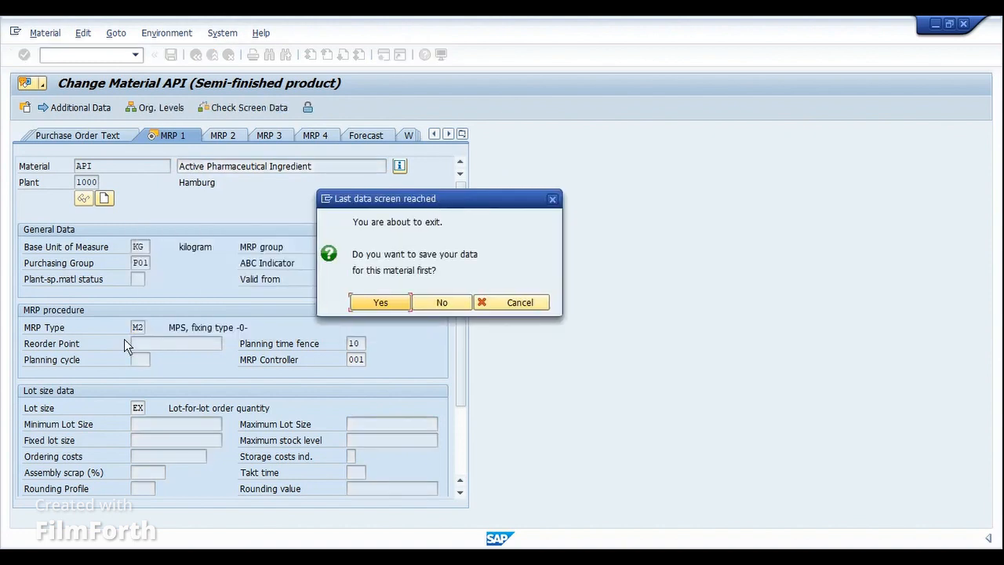
left_click(368, 301)
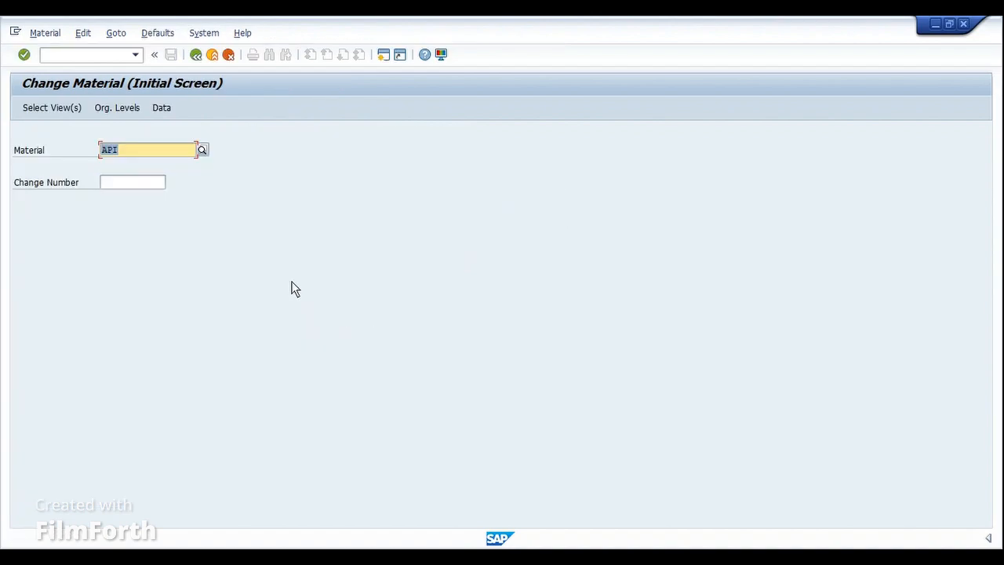
Step: Close the two Single-Item, Multi-Level sessions and switch back to the stock/requirements list
mouse_move(408, 558)
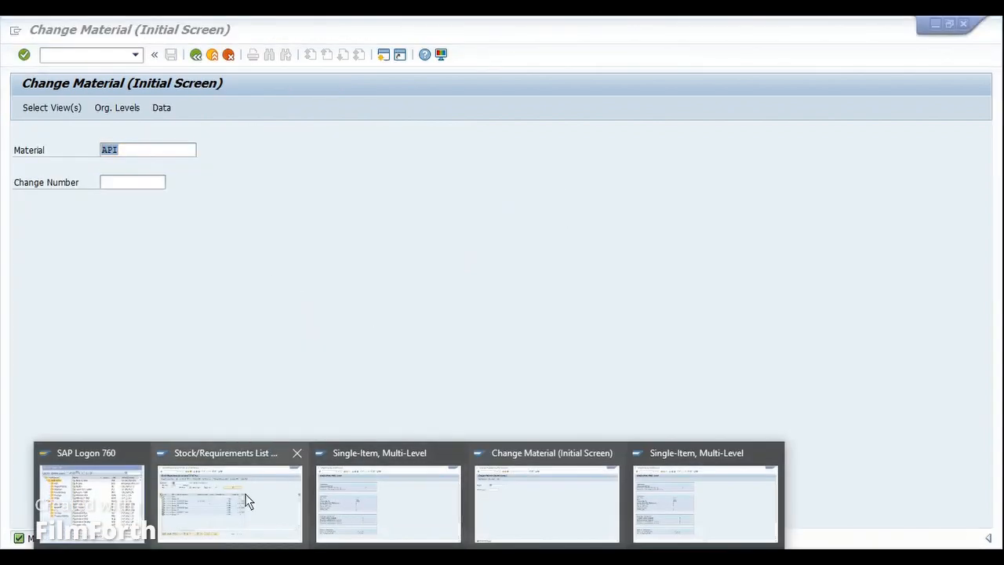
left_click(461, 453)
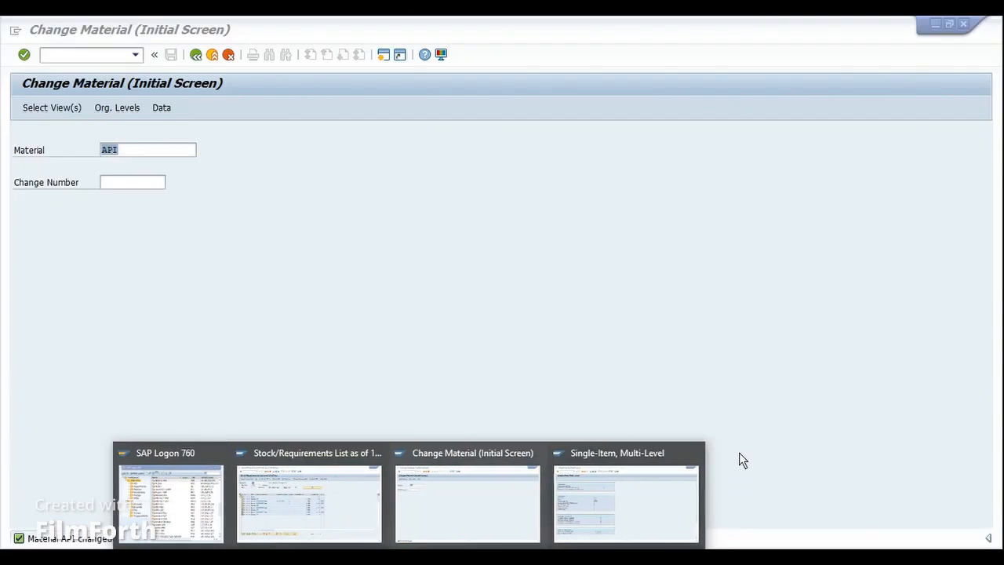
left_click(693, 456)
left_click(337, 490)
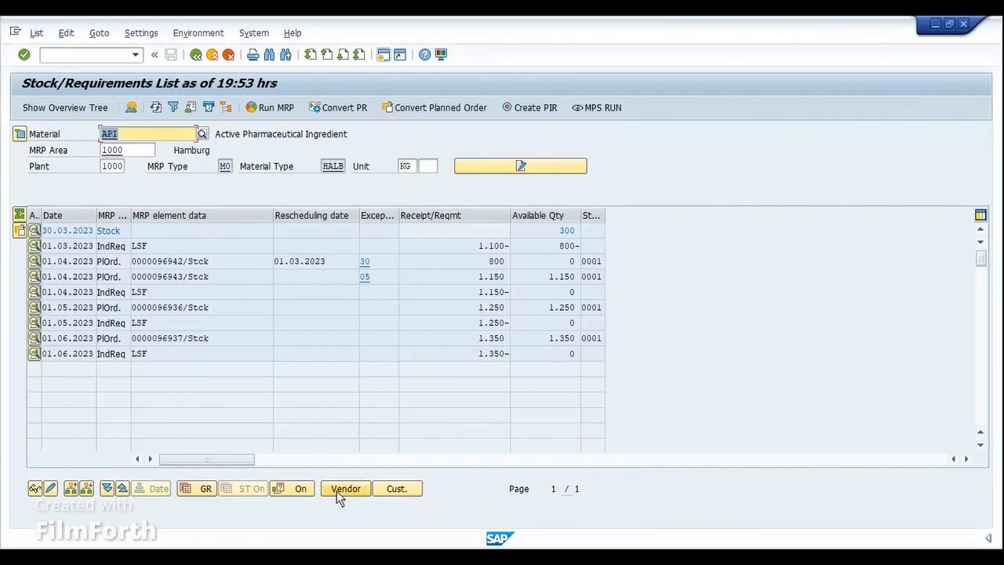
Step: Refresh the stock/requirements list for API and examine the line marking the end of the planning time fence
left_click(155, 106)
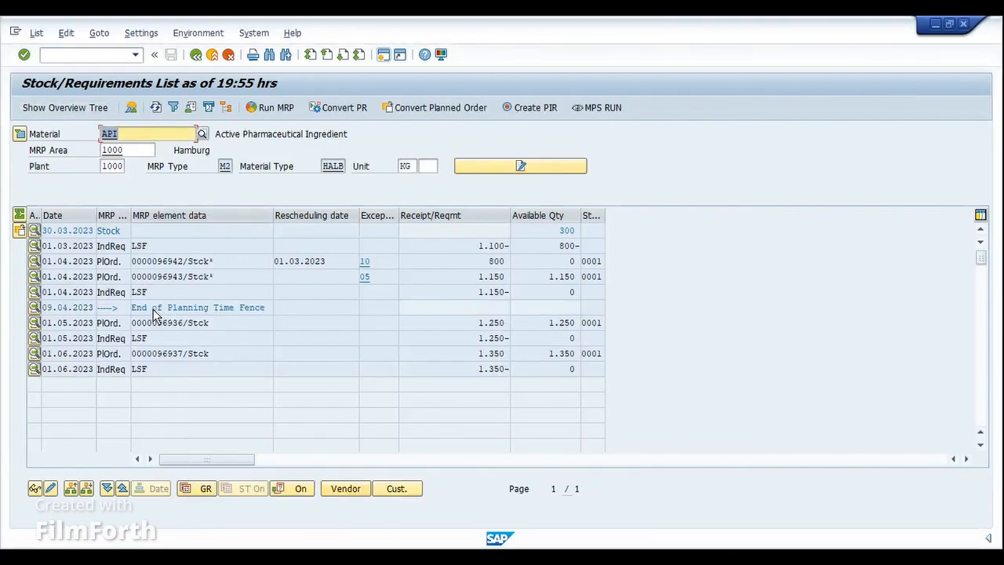
left_click_drag(151, 309, 260, 313)
left_click(260, 312)
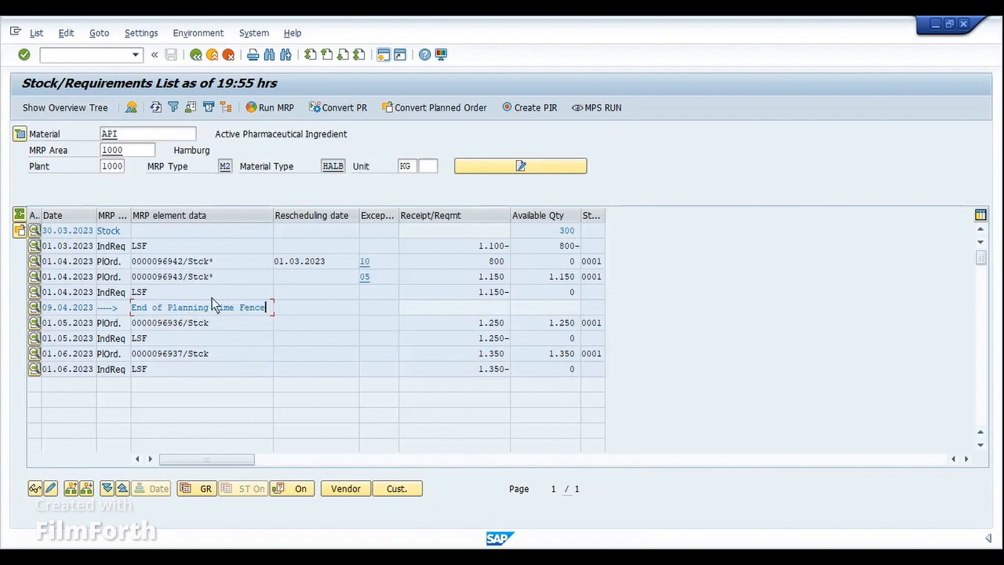
Step: Run MPS for material API with MRP type M2 and refresh its stock/requirements list
left_click(601, 109)
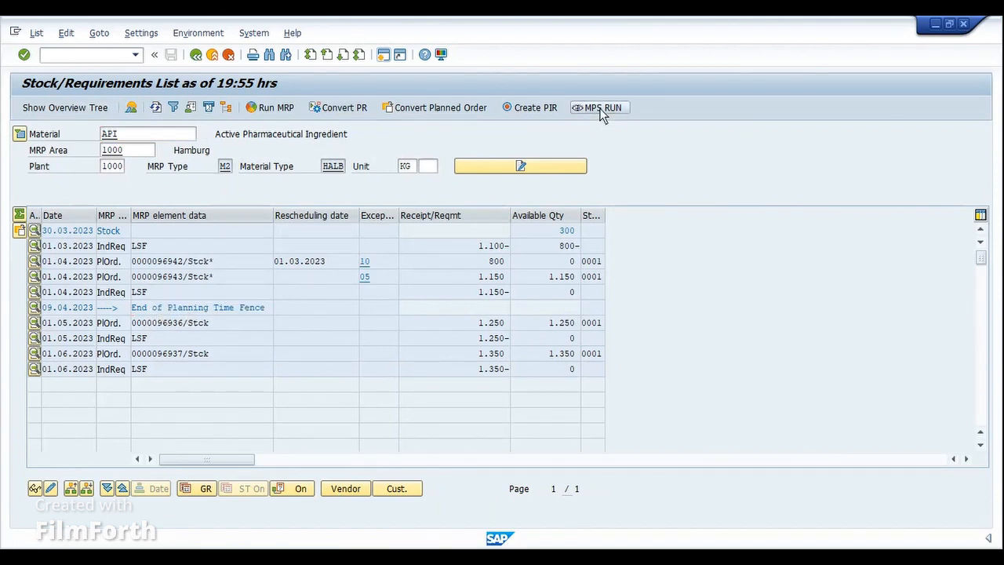
left_click(27, 58)
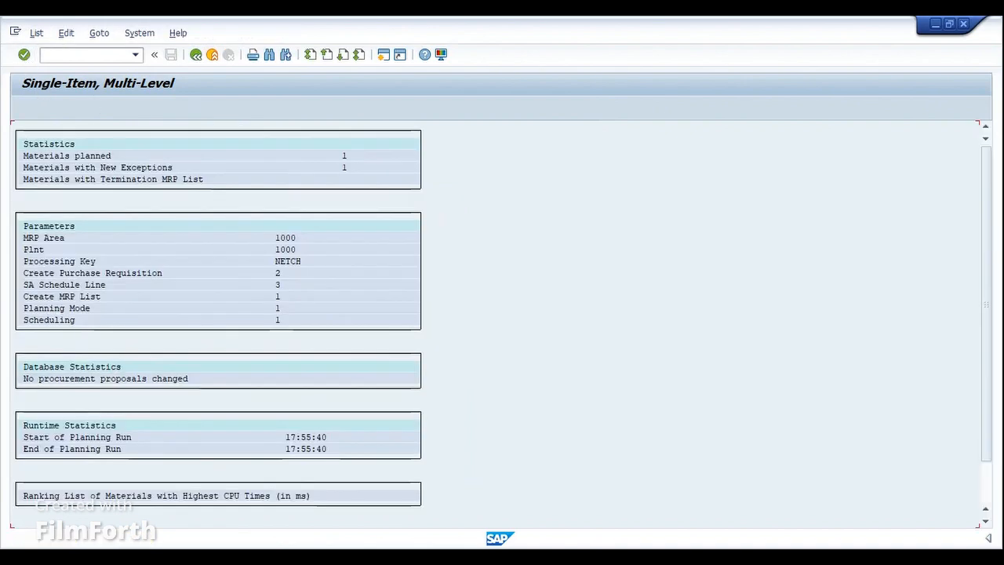
left_click(304, 506)
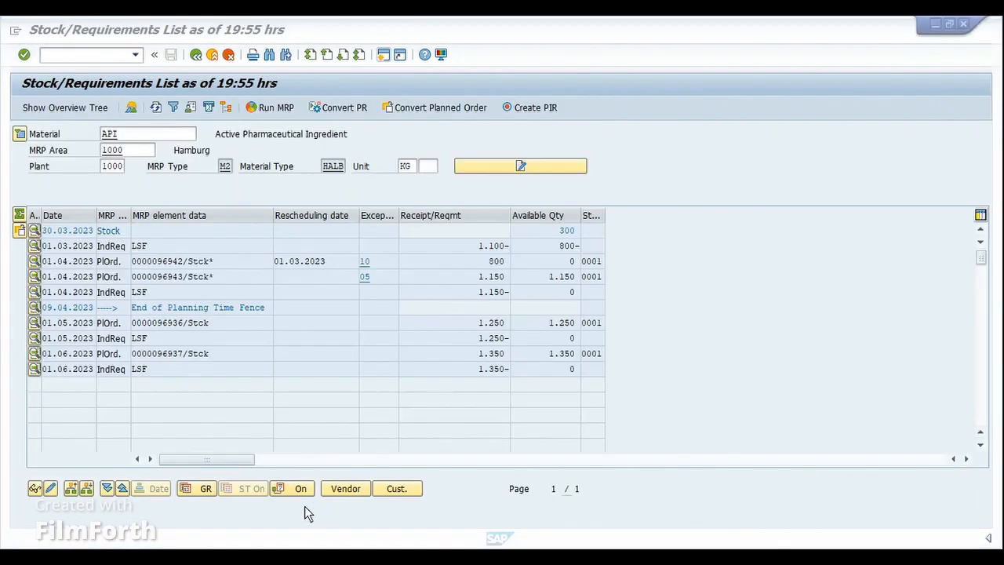
left_click(161, 110)
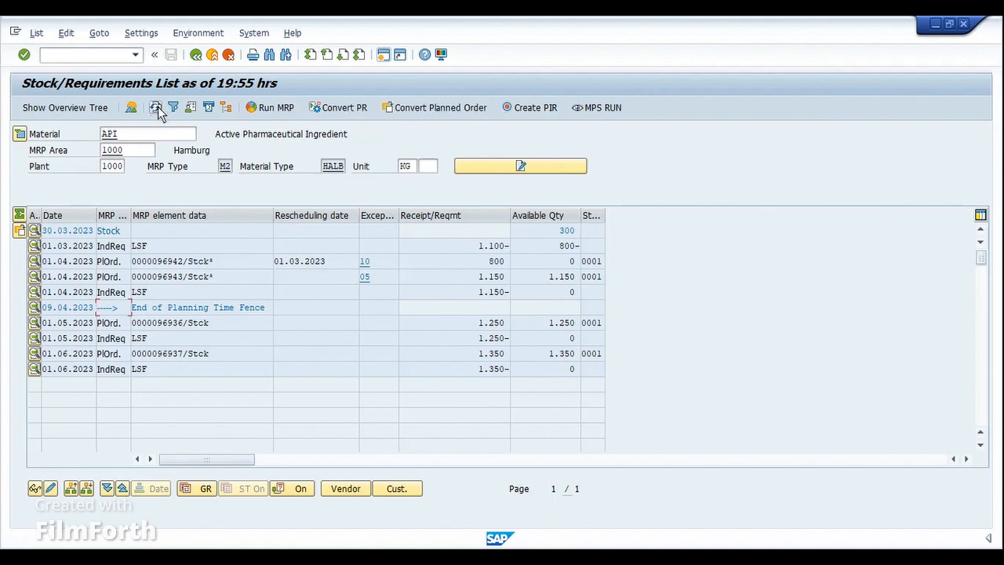
Step: Examine the planned orders inside the planning time fence and open the additional data of the 800 KG order
left_click(219, 262)
left_click(63, 276)
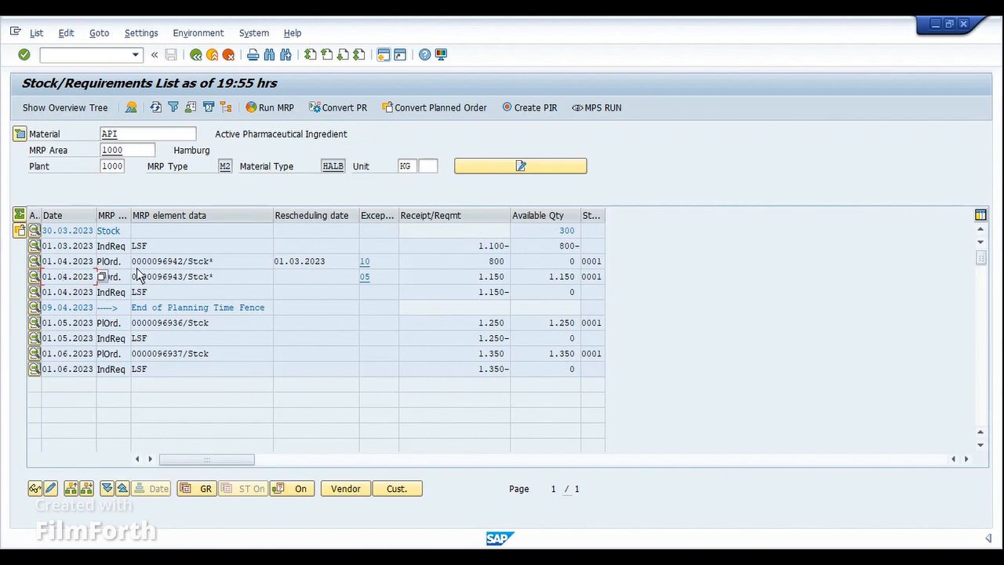
left_click(228, 265)
double_click(211, 268)
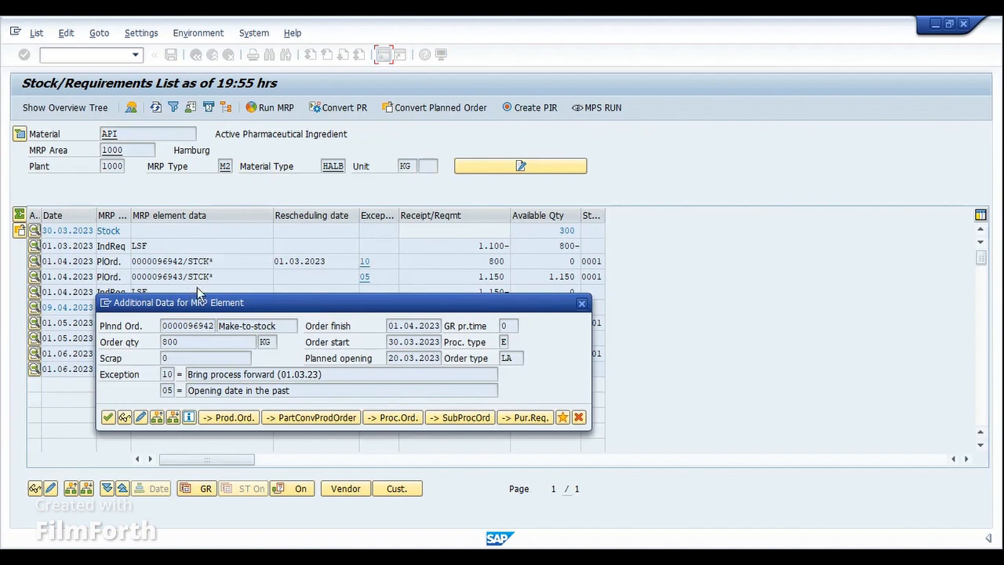
Step: Display the 800 KG planned order from its additional data, check its firming indicators and return to the stock/requirements list
key("Escape")
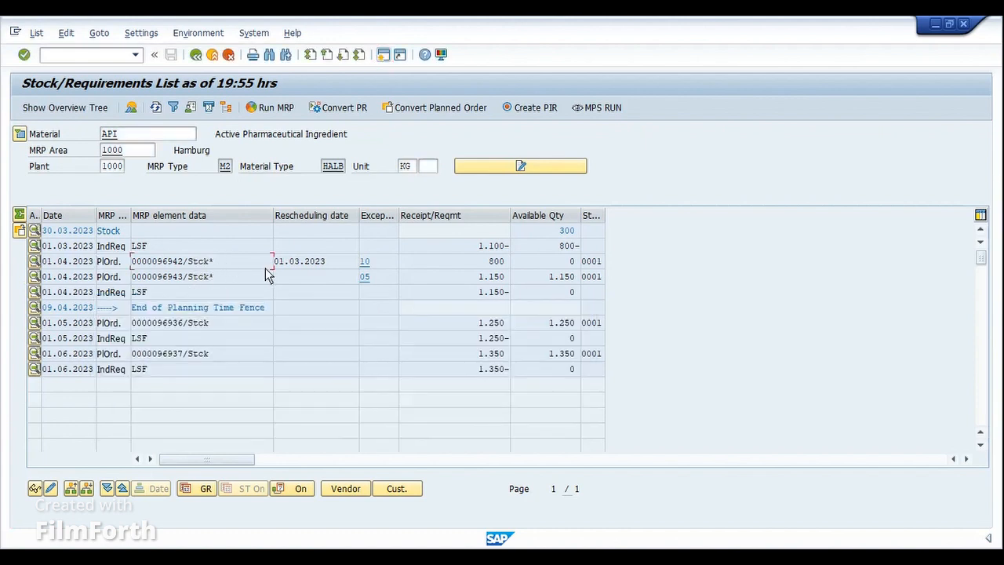
double_click(265, 267)
double_click(188, 268)
left_click_drag(226, 266, 351, 245)
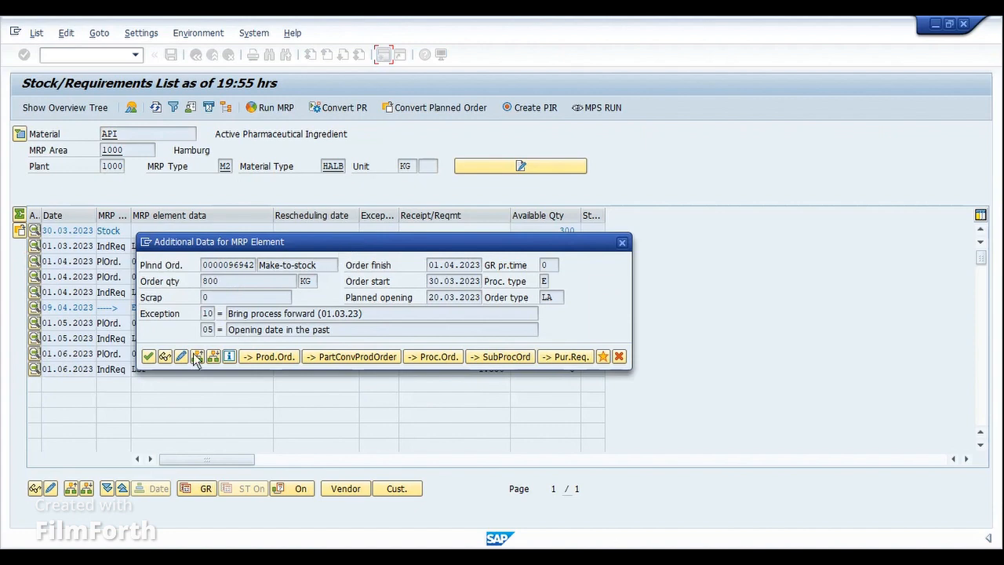
left_click(165, 357)
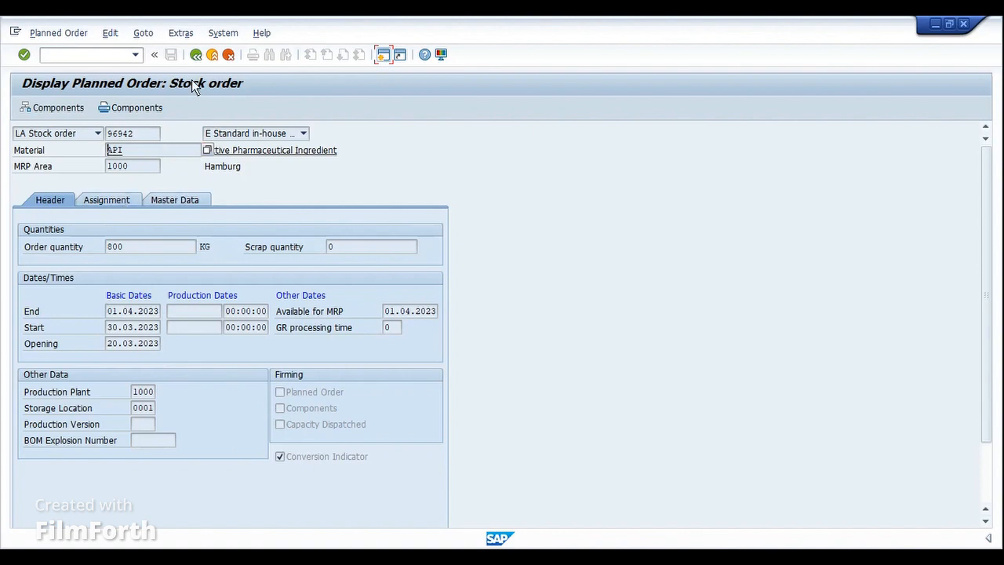
left_click(198, 55)
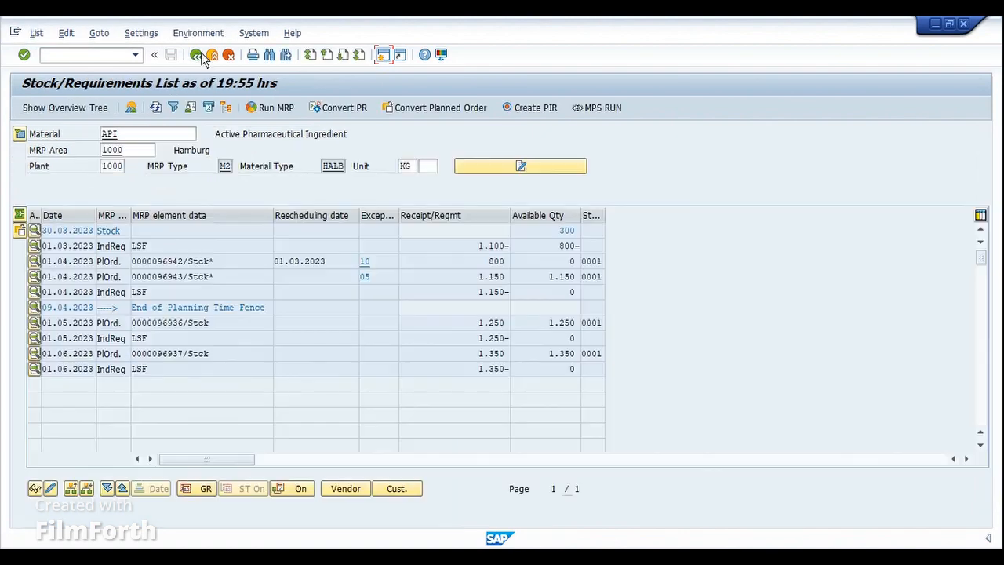
Step: Open the 800 KG planned order for changing, examine its firming options and leave it without changes
double_click(167, 267)
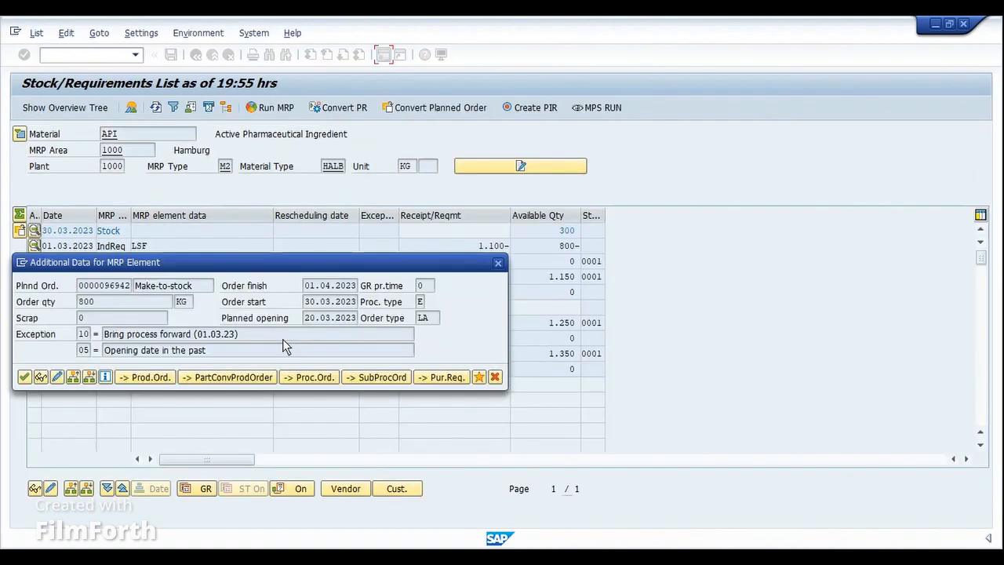
left_click(58, 377)
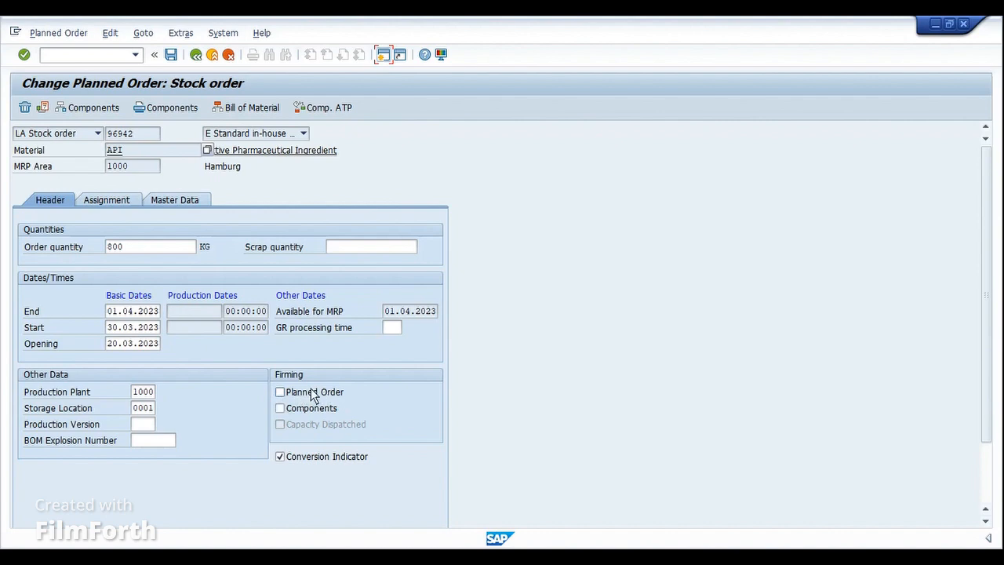
left_click(212, 55)
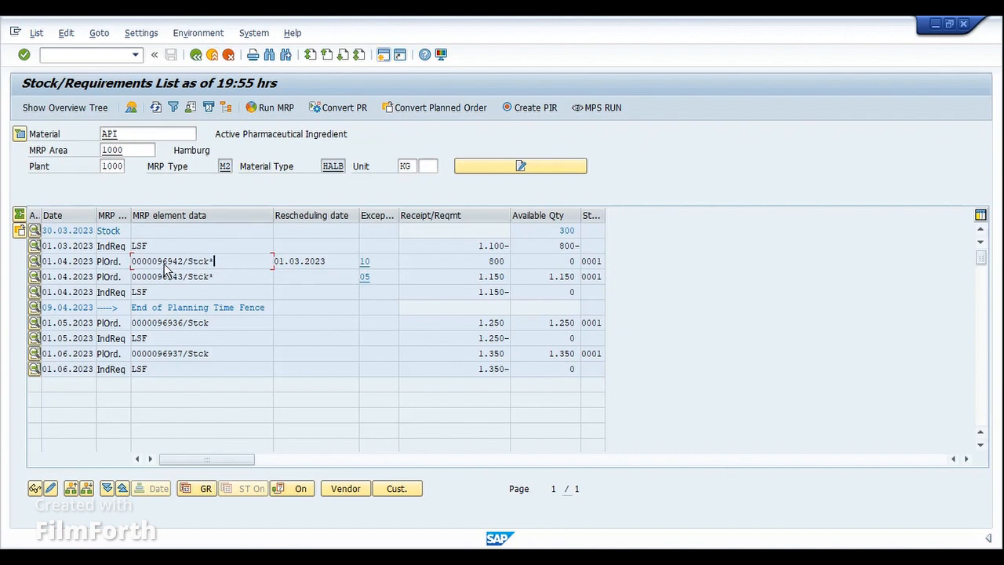
Step: Widen the MRP element data column and examine the planning time fence end date and the planned orders around it
left_click(217, 310)
left_click_drag(272, 226, 299, 228)
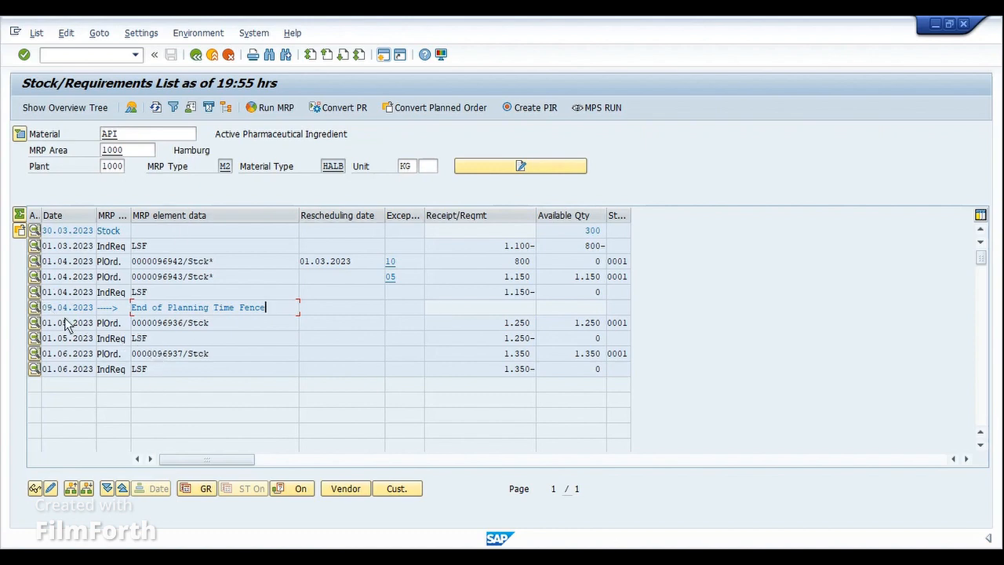
left_click_drag(44, 310, 100, 313)
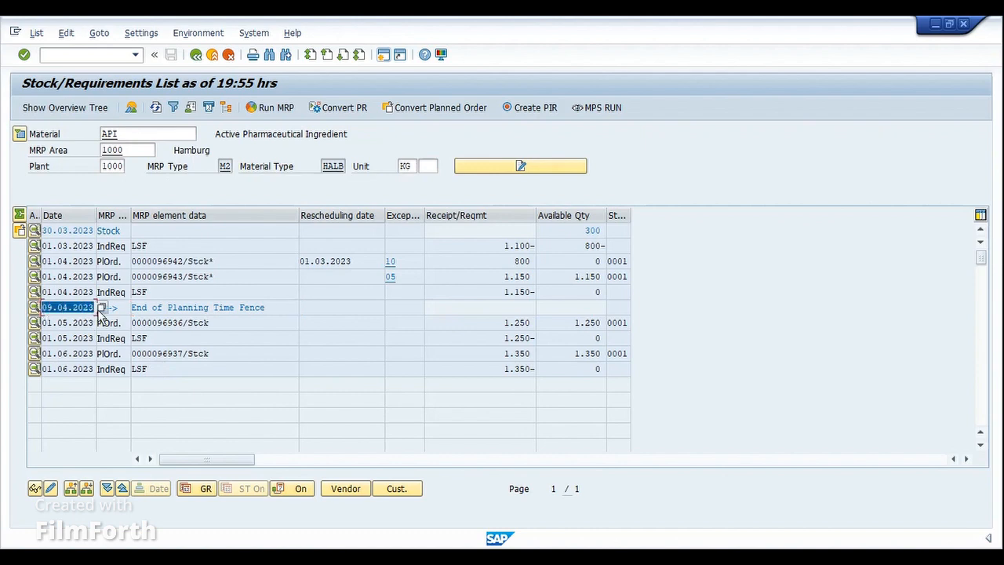
left_click(98, 311)
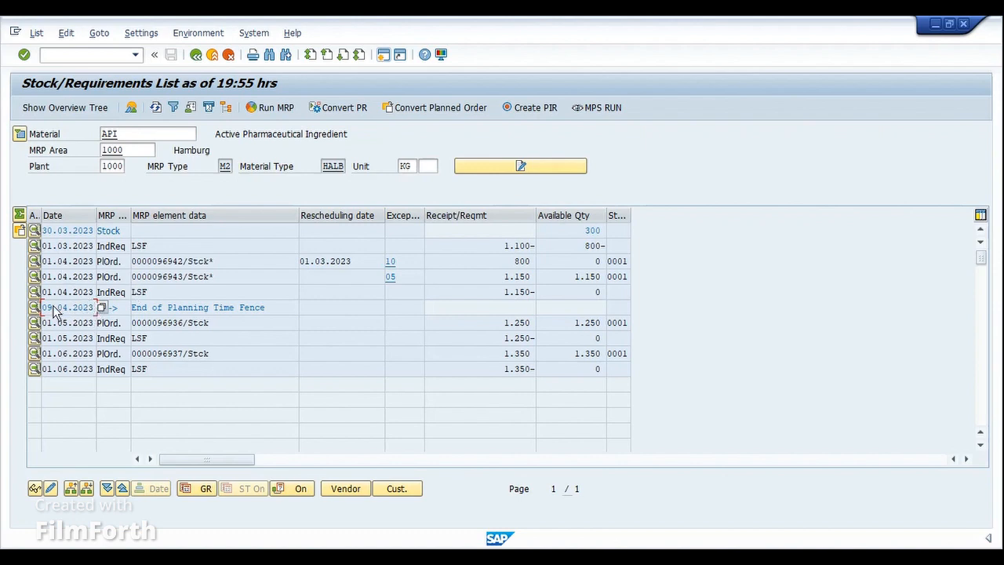
left_click(225, 278)
key("Up")
left_click(225, 324)
left_click(231, 352)
Step: Close the finished Single-Item, Multi-Level planning result and go back to the stock/requirements list
left_click(407, 556)
left_click(570, 486)
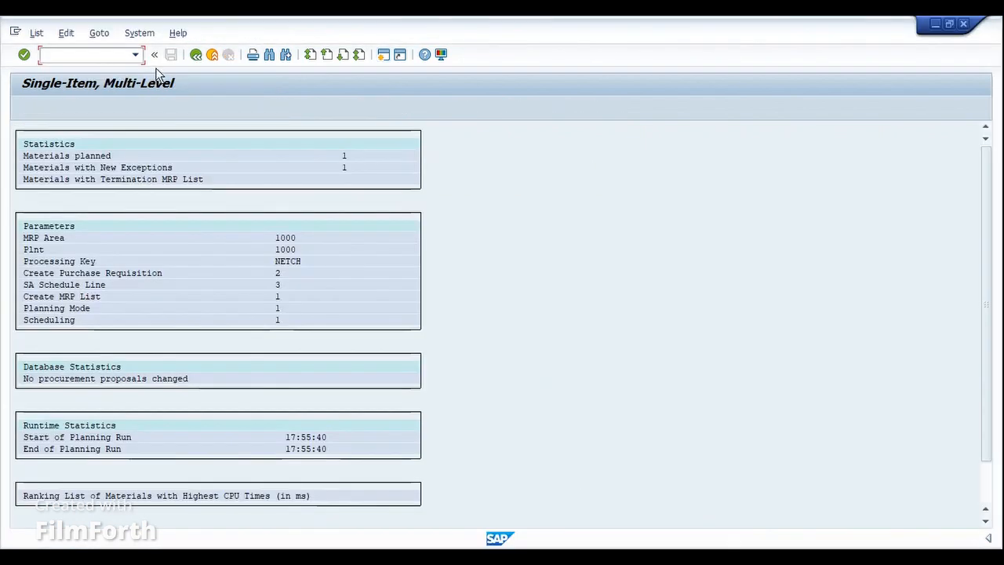
left_click(196, 54)
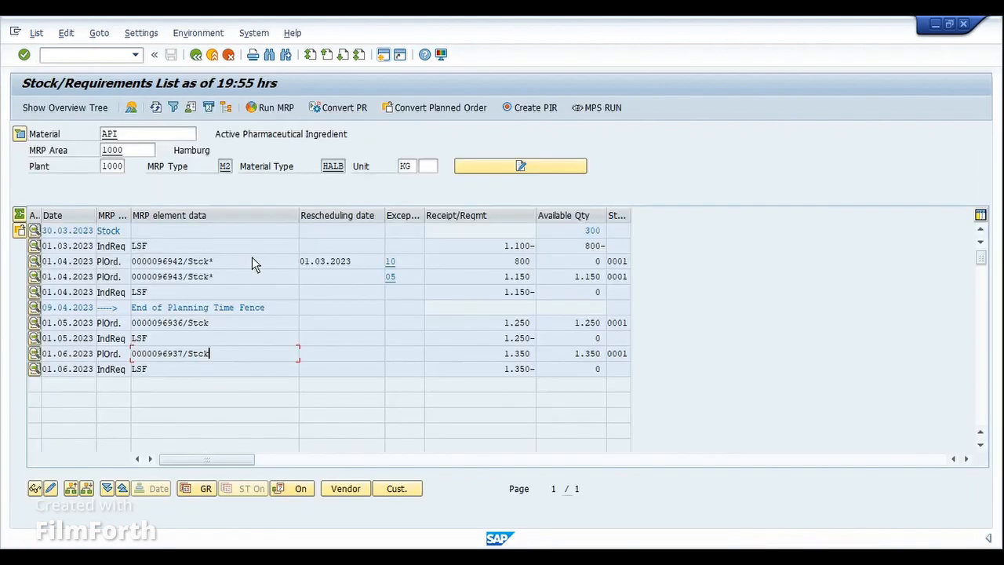
Step: Start another MPS run for material API with planning mode 3, Delete and recreate planning data
left_click(586, 109)
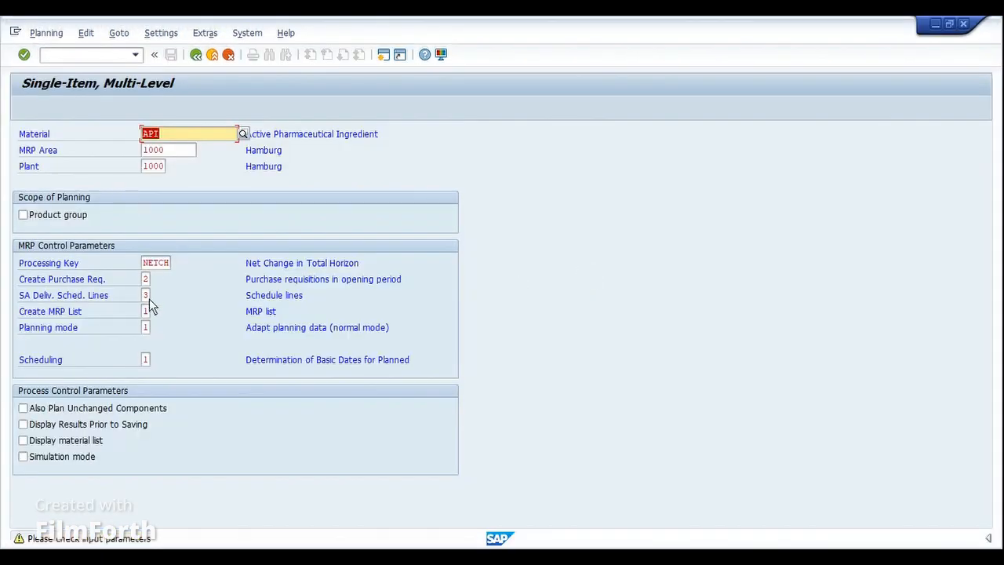
left_click(147, 329)
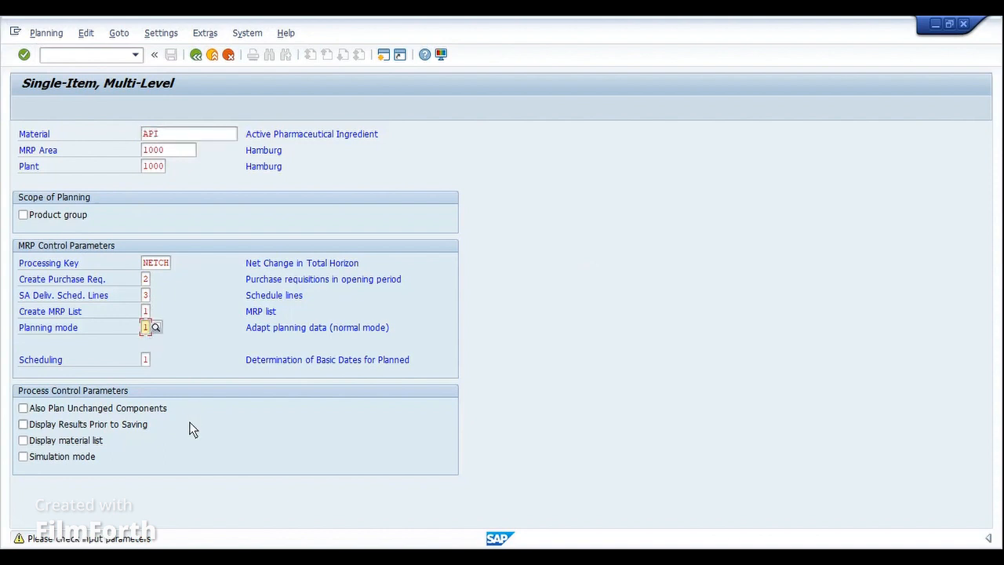
key("Return")
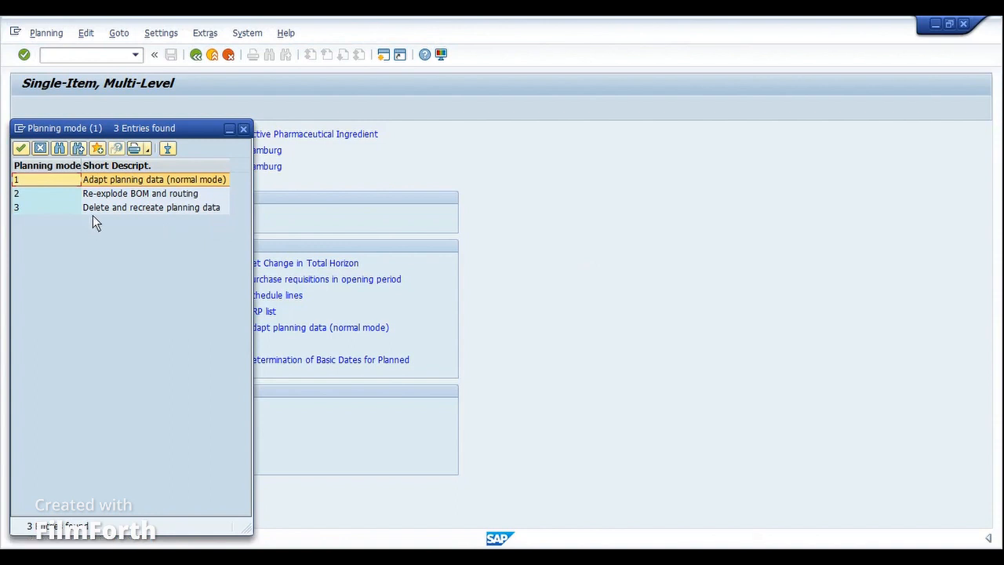
double_click(94, 210)
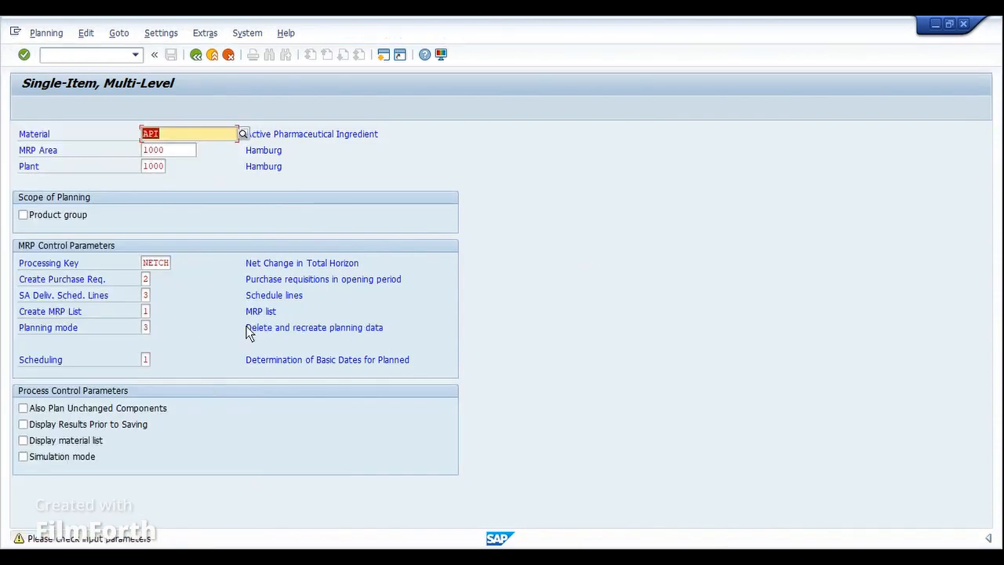
left_click_drag(248, 329, 418, 329)
left_click(418, 328)
Step: Switch to the stock/requirements list and compare the planned orders inside and outside the planning time fence
left_click(409, 558)
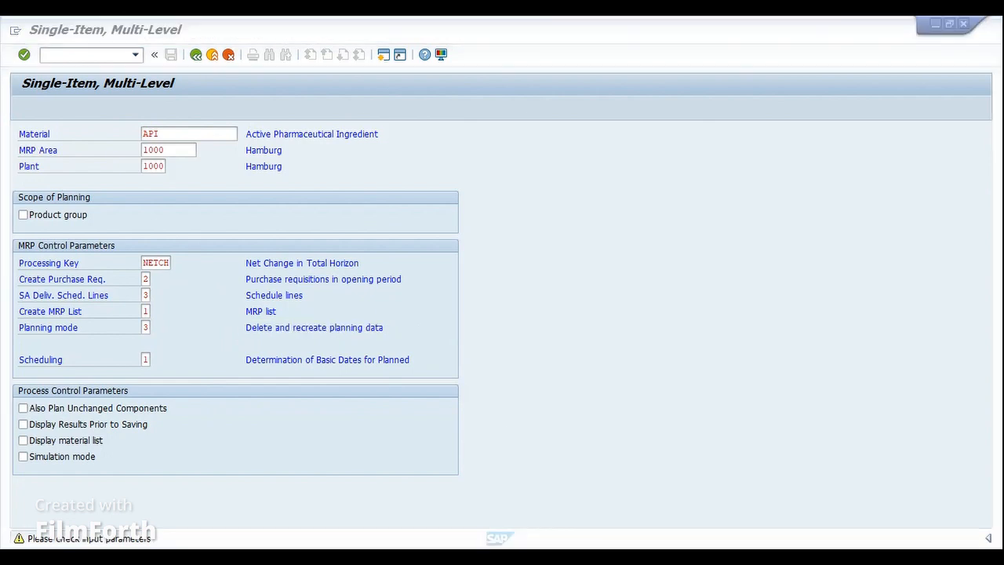
left_click(307, 513)
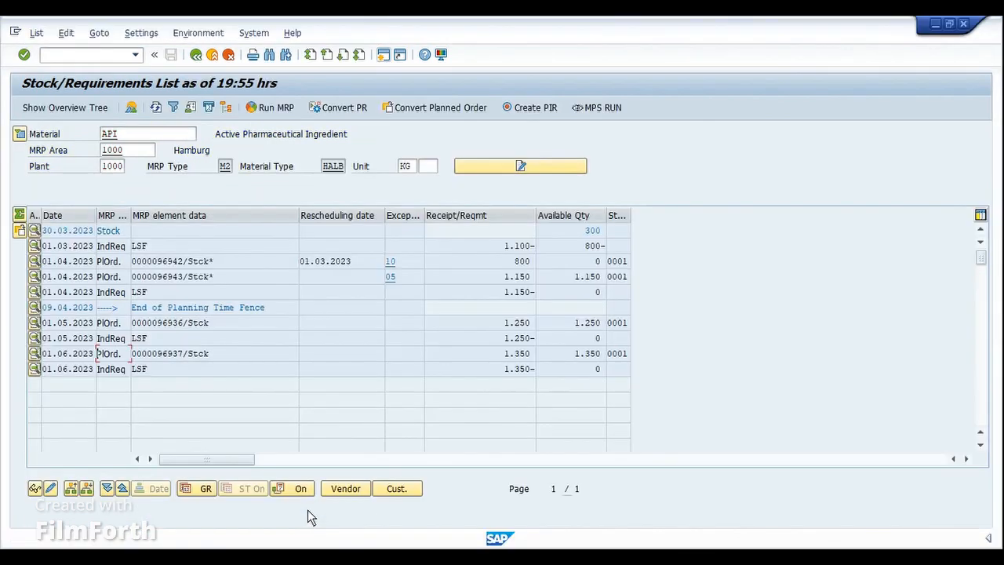
left_click(235, 276)
left_click(223, 354)
left_click(249, 259)
left_click(236, 280)
left_click_drag(155, 261, 182, 279)
left_click(201, 262)
Step: Return to the prepared MPS run and execute it with planning mode 3
mouse_move(417, 529)
left_click(619, 494)
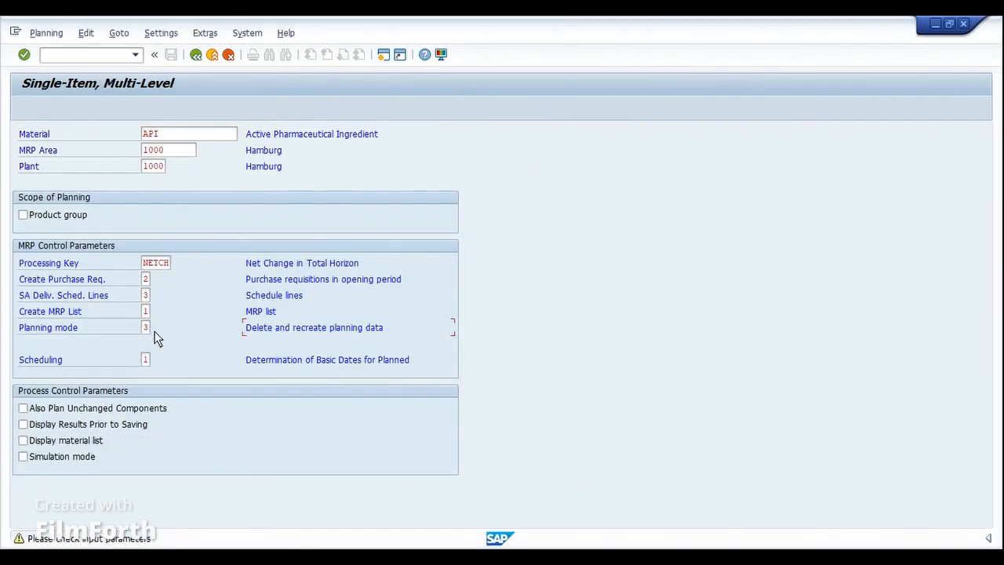
left_click_drag(245, 329, 387, 330)
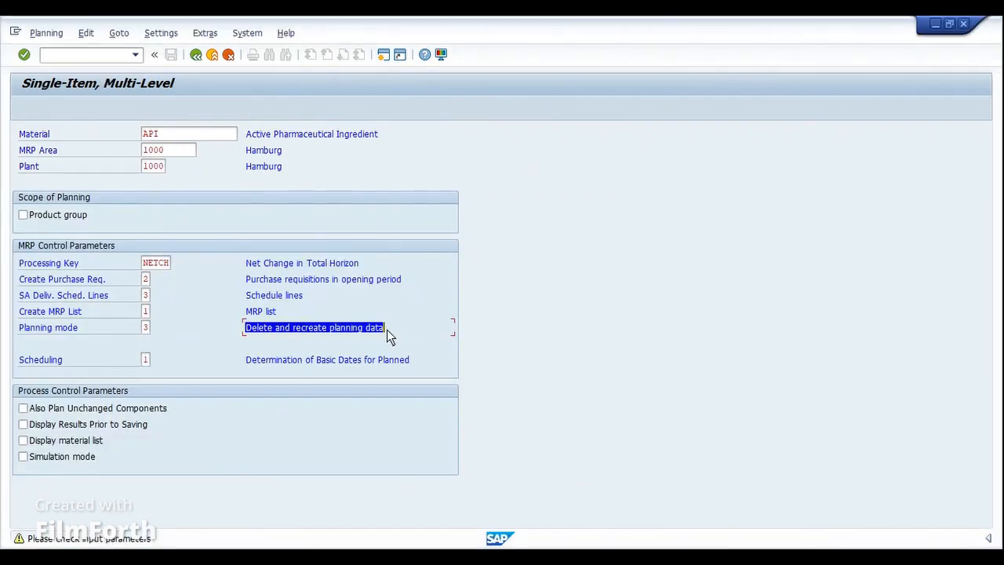
left_click(276, 443)
left_click(23, 54)
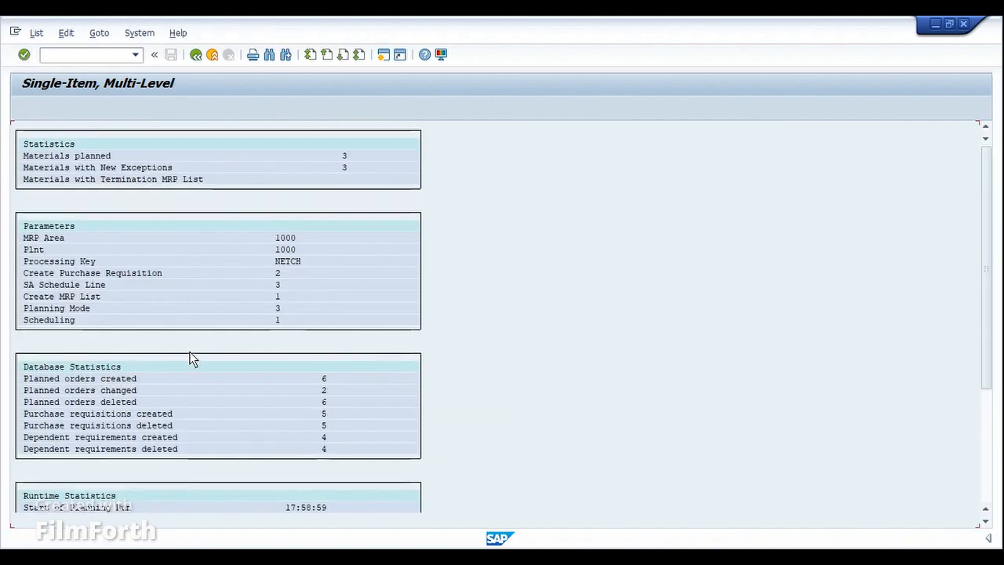
Step: Refresh the stock/requirements list for API and examine the number of the 800 KG planned order
left_click(409, 558)
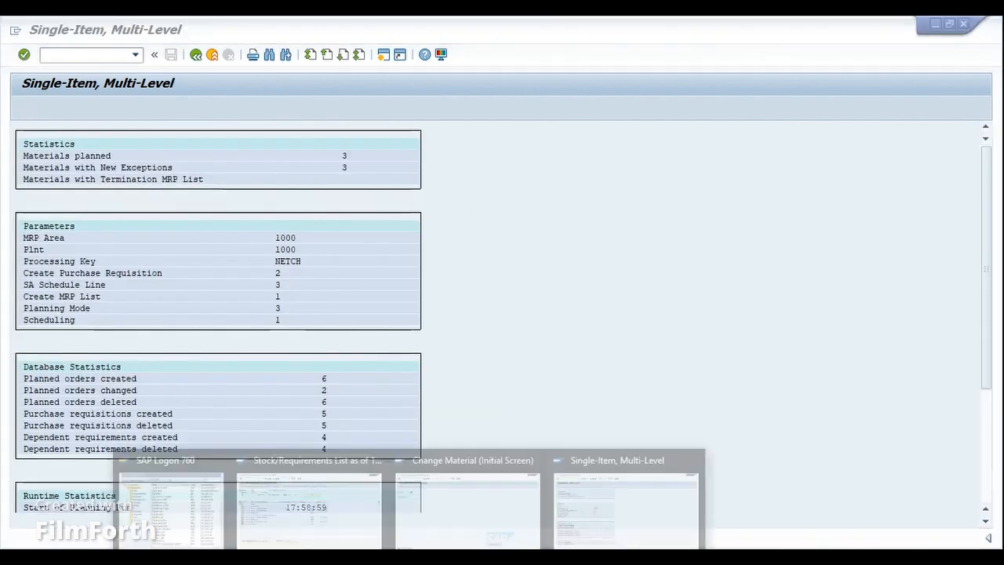
left_click(306, 511)
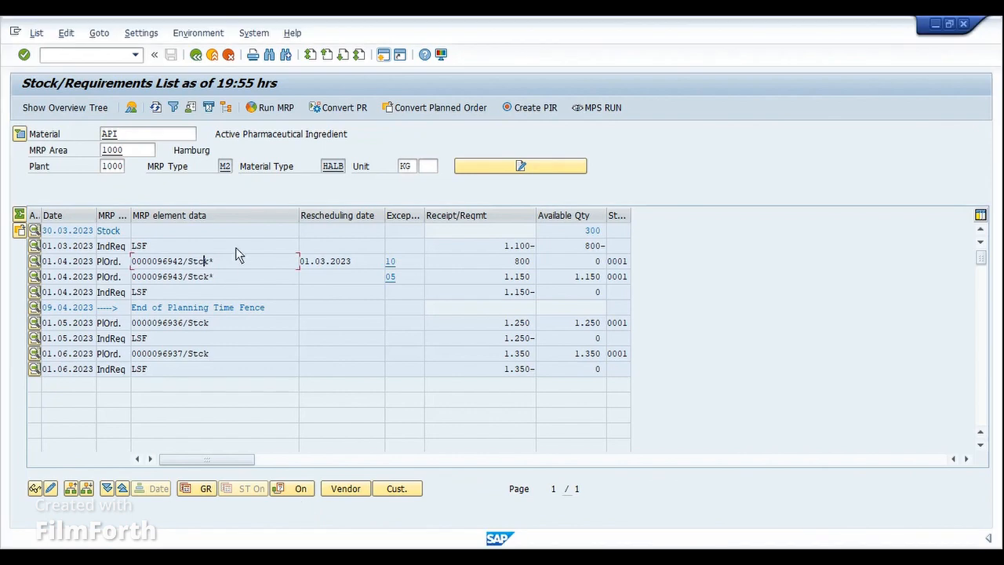
left_click(157, 113)
left_click_drag(162, 265, 185, 266)
left_click(183, 262)
Step: Check the database statistics of the planning run and close its result session
left_click(549, 558)
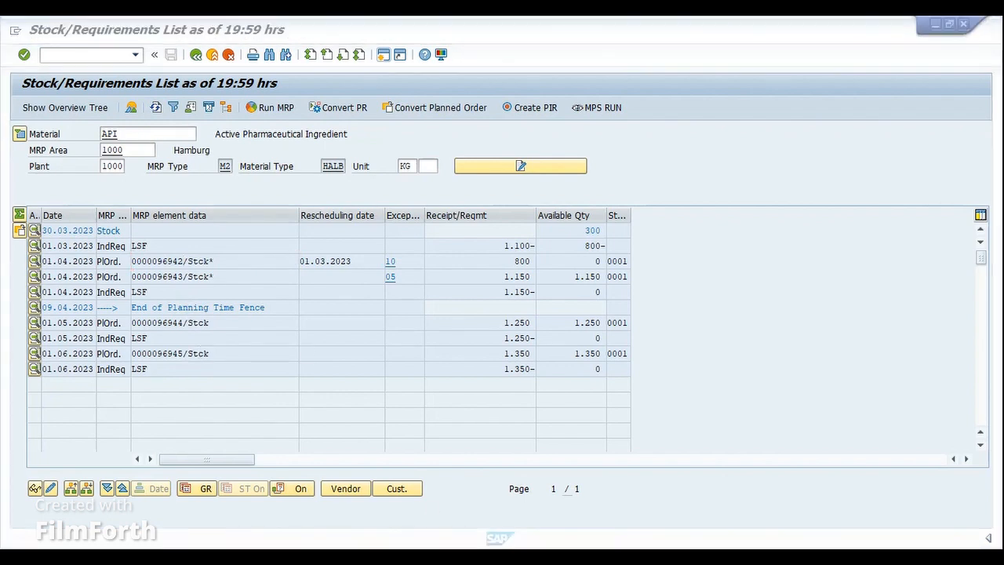
left_click(606, 500)
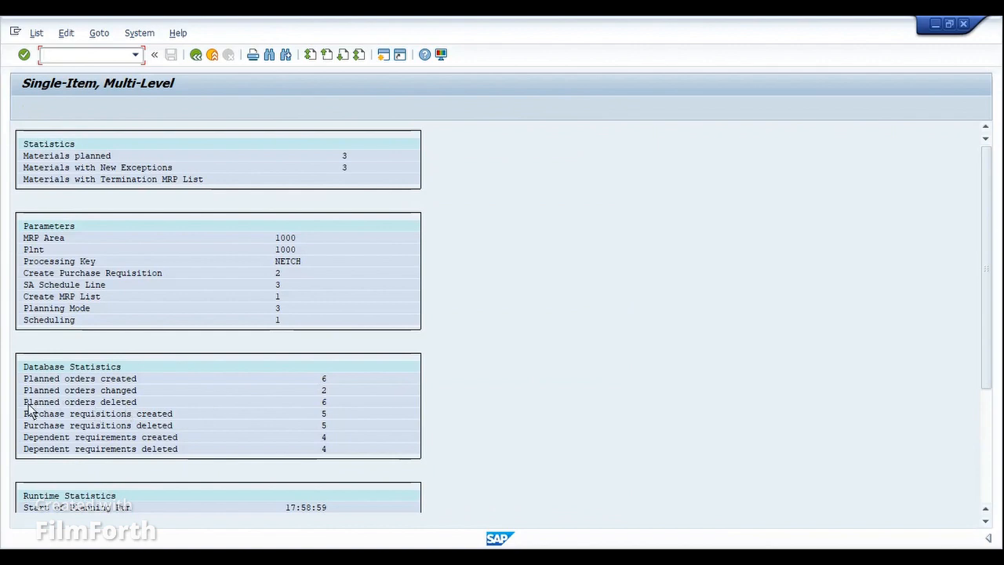
left_click(195, 55)
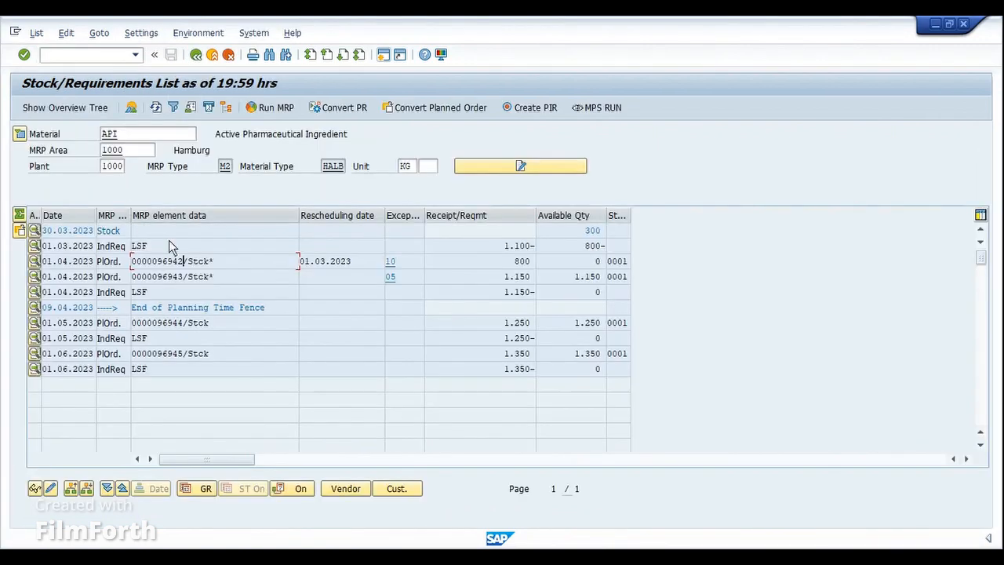
Step: Open a new MPS run for API from the stock/requirements list and set its planning mode to 3
left_click(596, 107)
key("Tab")
key("Tab")
key("Tab")
key("Tab")
key("Tab")
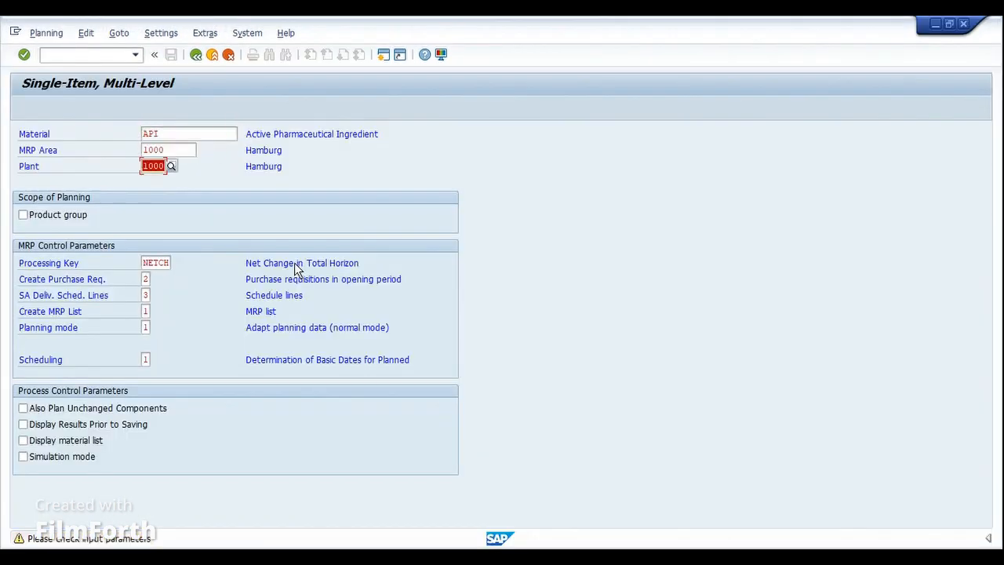
key("Tab")
key("Tab")
type("3")
key("Return")
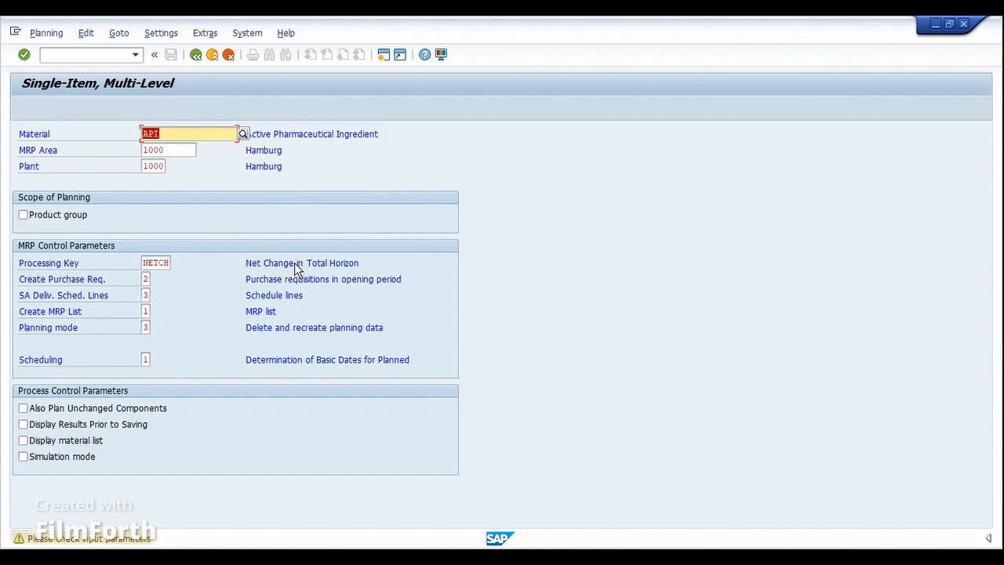
Step: Switch to the stock/requirements list and examine the number of the 01.05.2023 planned order outside the fence
left_click(406, 557)
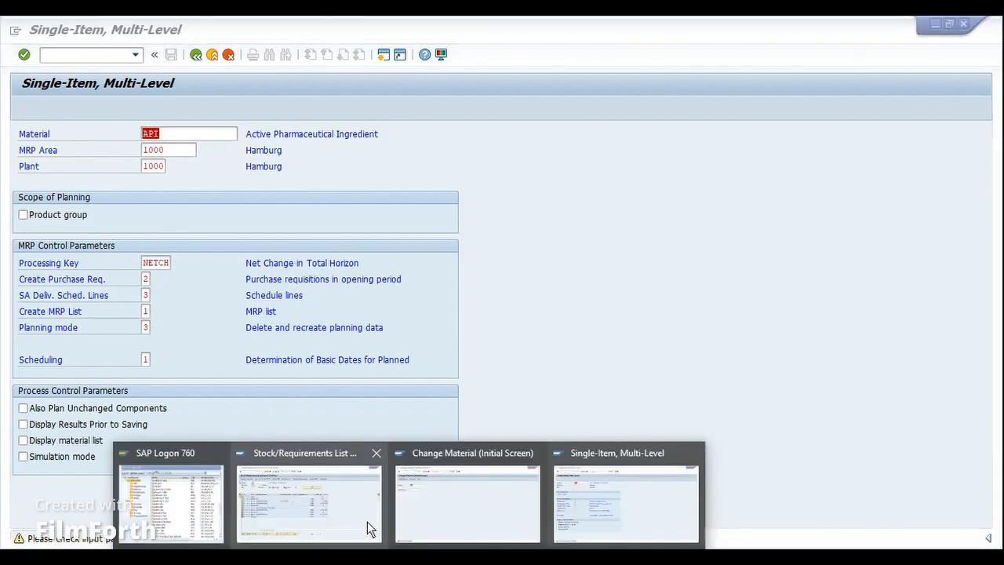
left_click(367, 521)
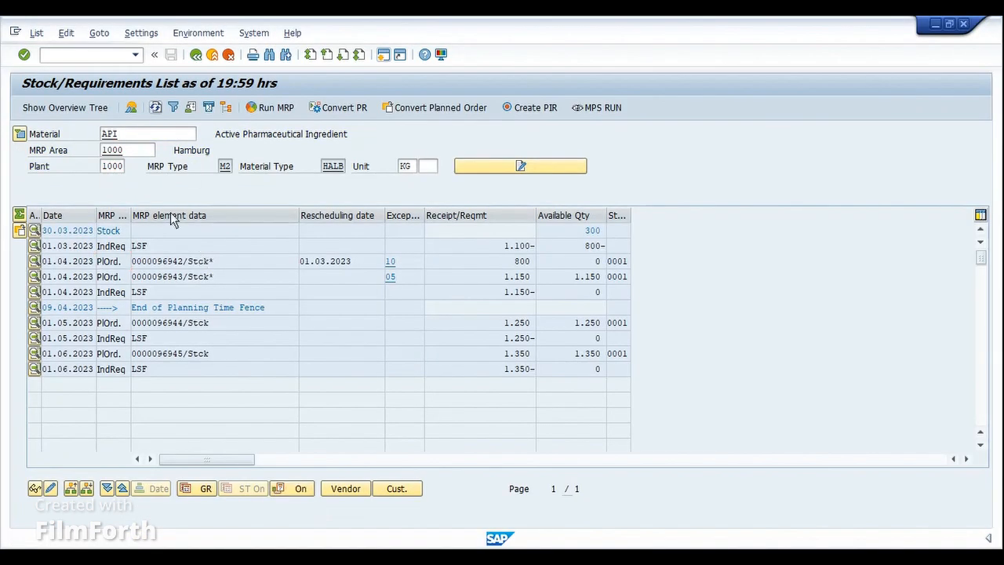
left_click(168, 323)
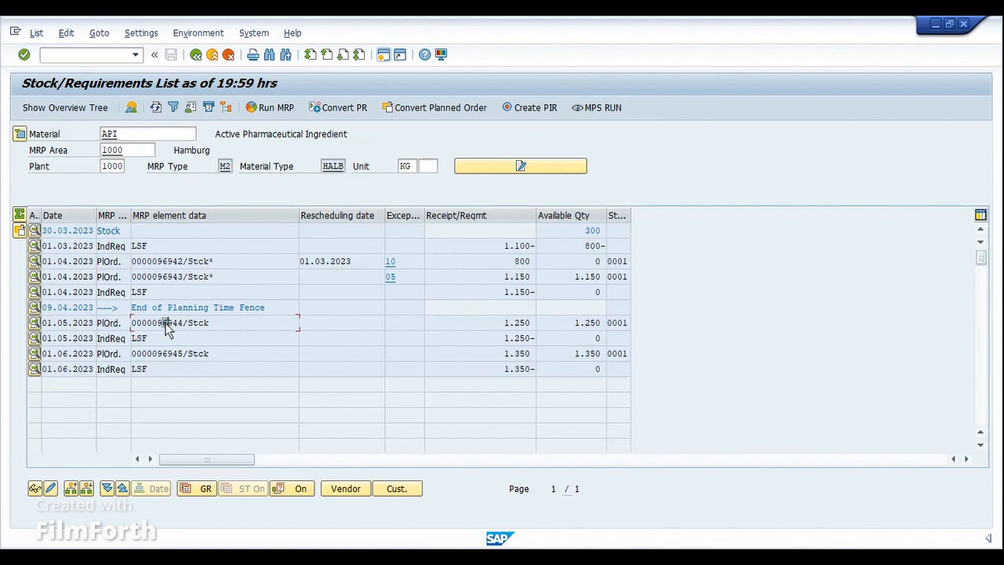
left_click_drag(165, 322, 184, 324)
Step: Execute the prepared MPS run for API and refresh the stock/requirements list
key("alt+Tab")
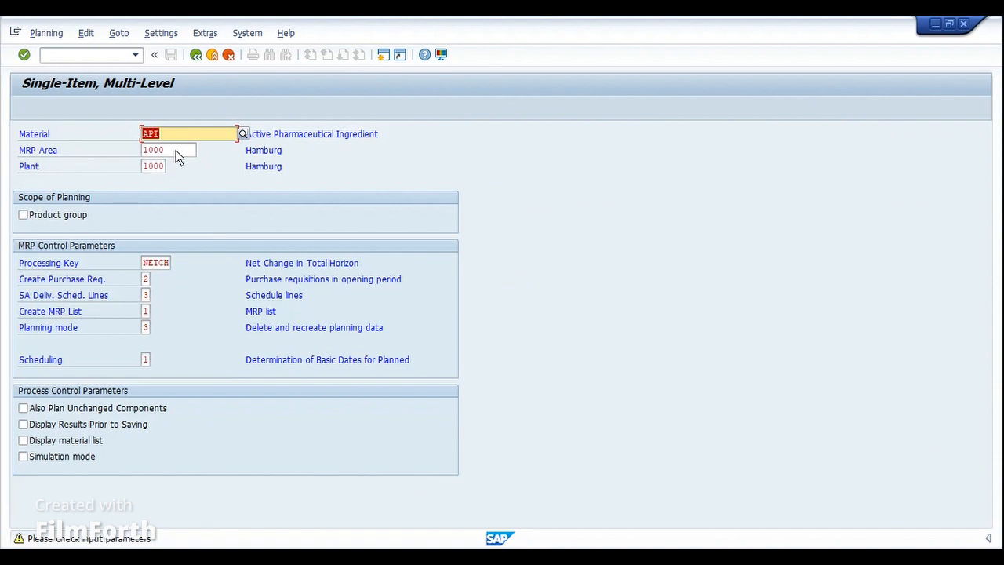
key("Return")
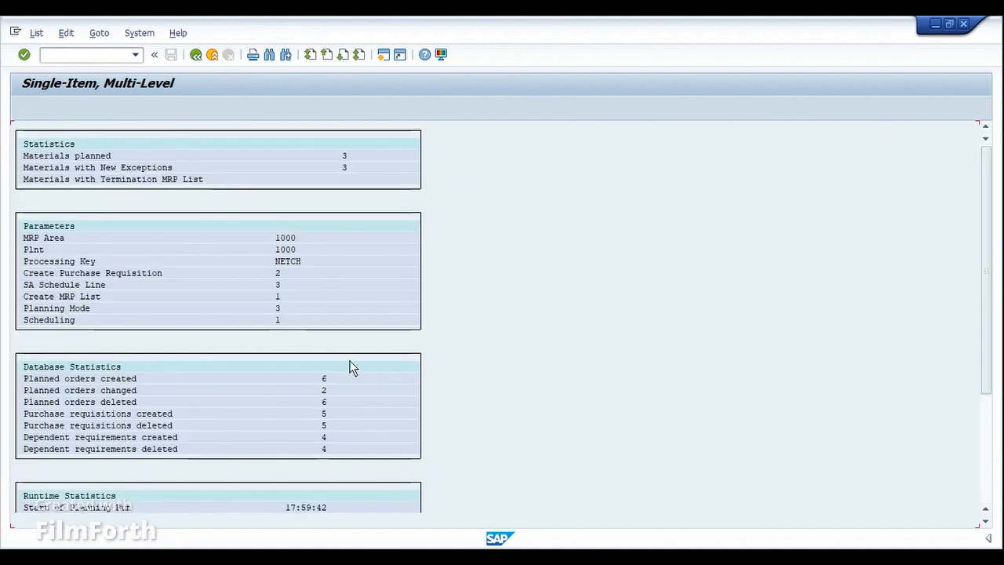
key("alt+Tab")
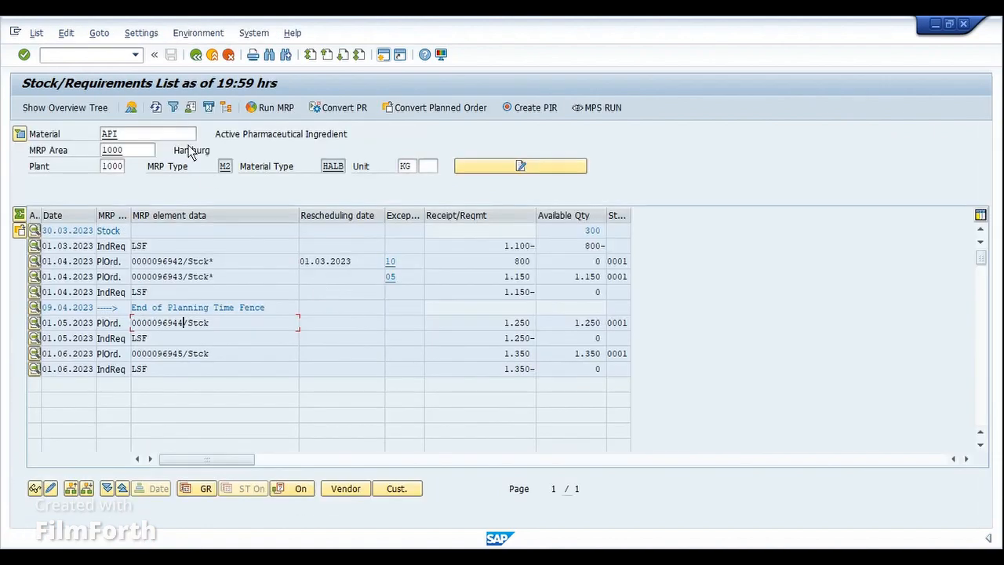
left_click(158, 111)
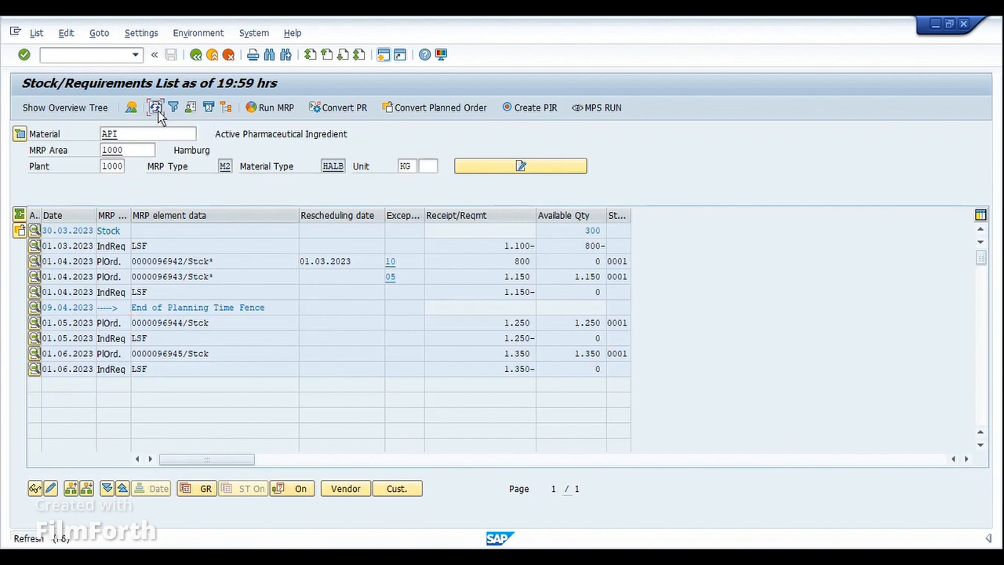
Step: Refresh the stock/requirements list and compare the planned order numbers outside and inside the planning time fence
left_click(158, 110)
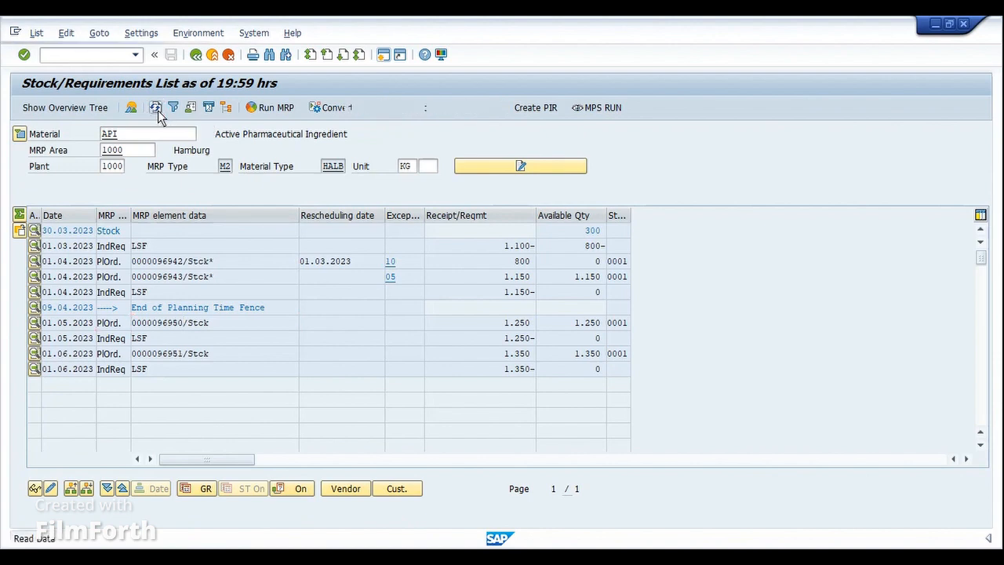
left_click_drag(163, 325, 181, 329)
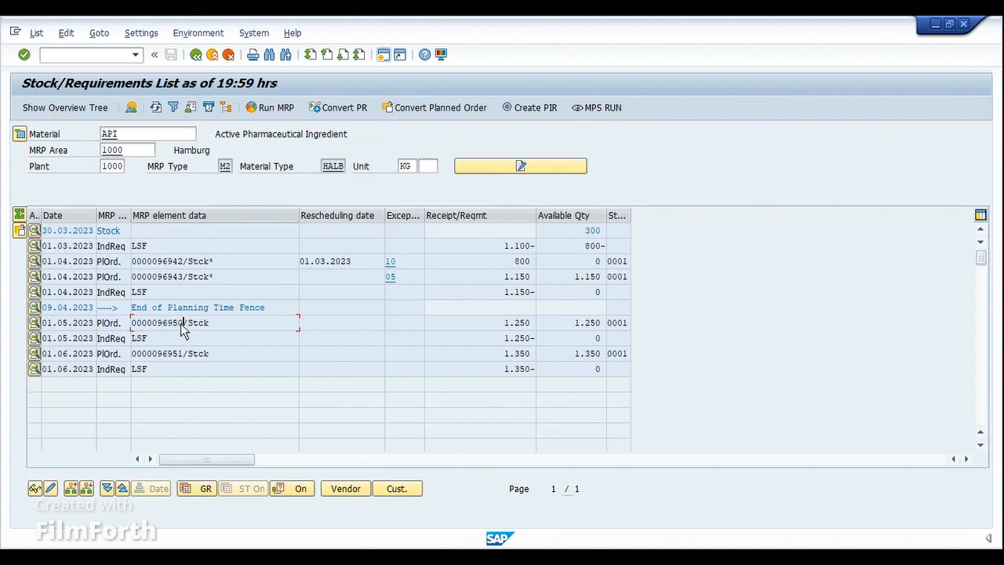
left_click_drag(164, 354, 184, 356)
left_click_drag(170, 262, 216, 260)
left_click_drag(157, 277, 243, 278)
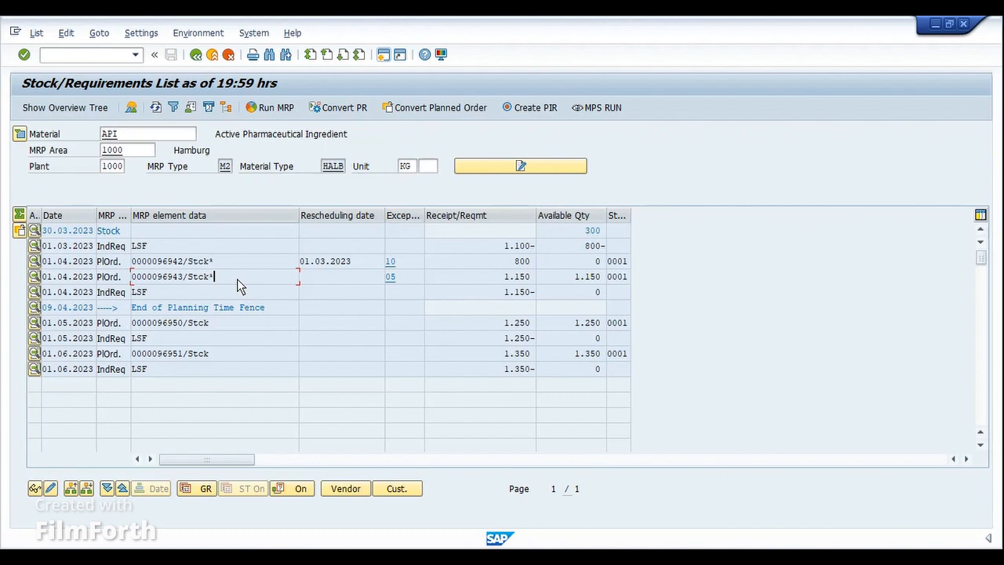
Step: Delete the 800 KG planned order dated 01.04.2023 and refresh the stock/requirements list
double_click(169, 261)
left_click(58, 379)
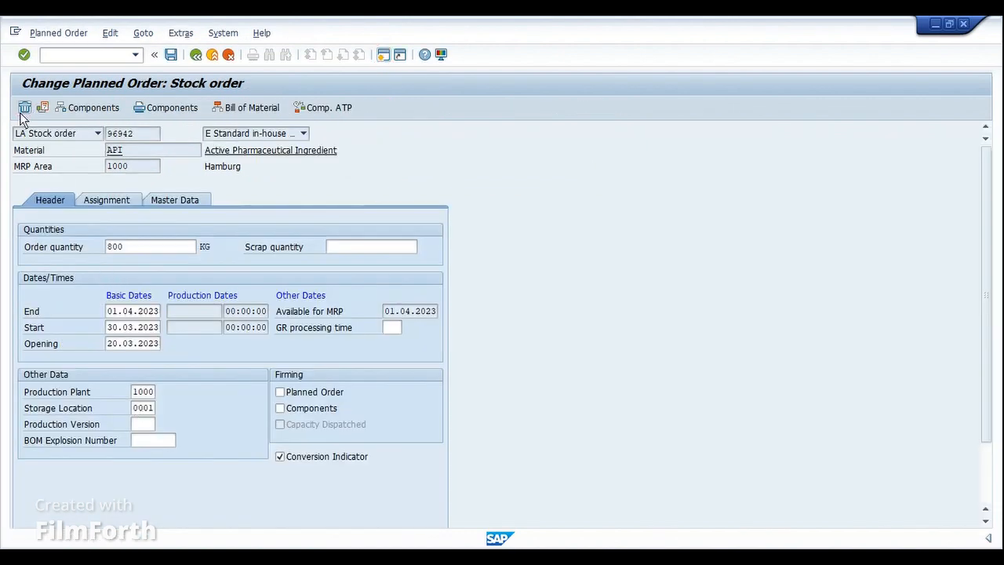
left_click(24, 108)
left_click(199, 301)
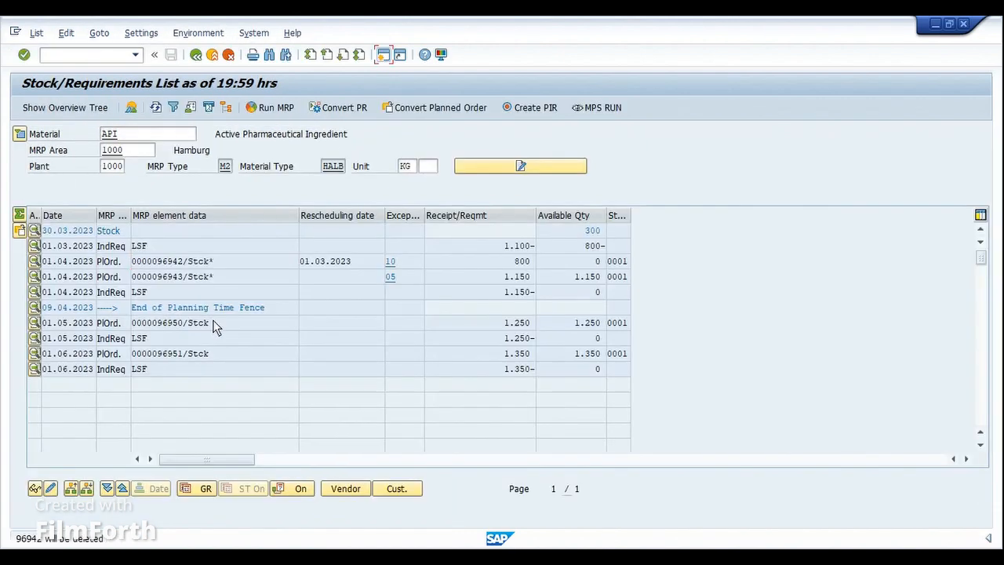
left_click(156, 108)
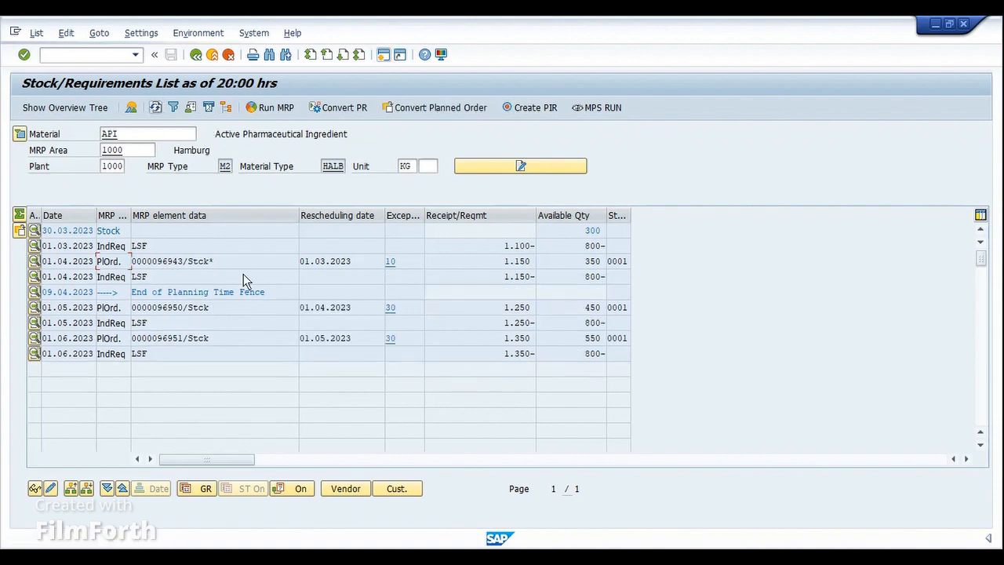
Step: Widen the Date and MRP element data columns of the stock/requirements list
left_click_drag(214, 261, 179, 276)
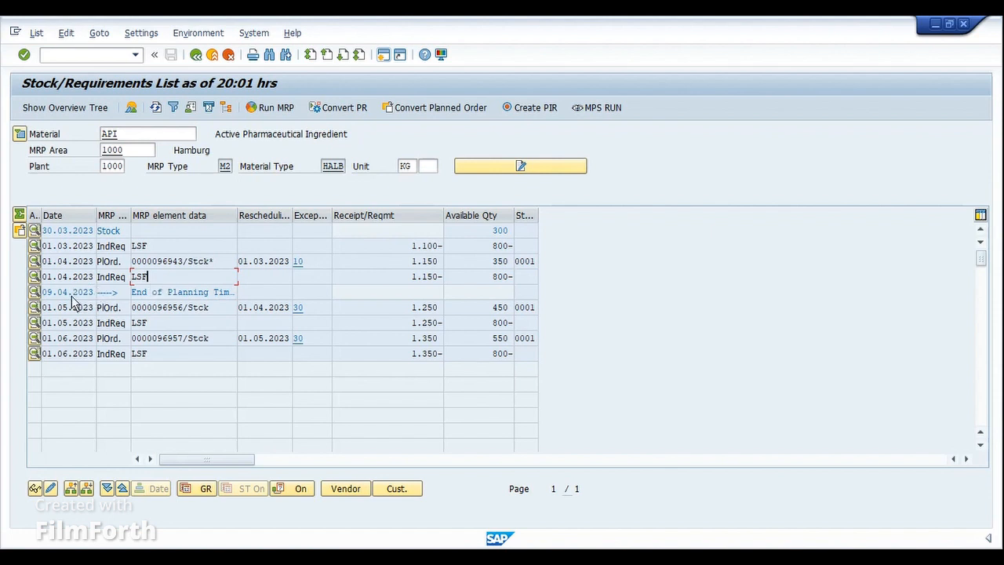
left_click_drag(97, 218, 122, 219)
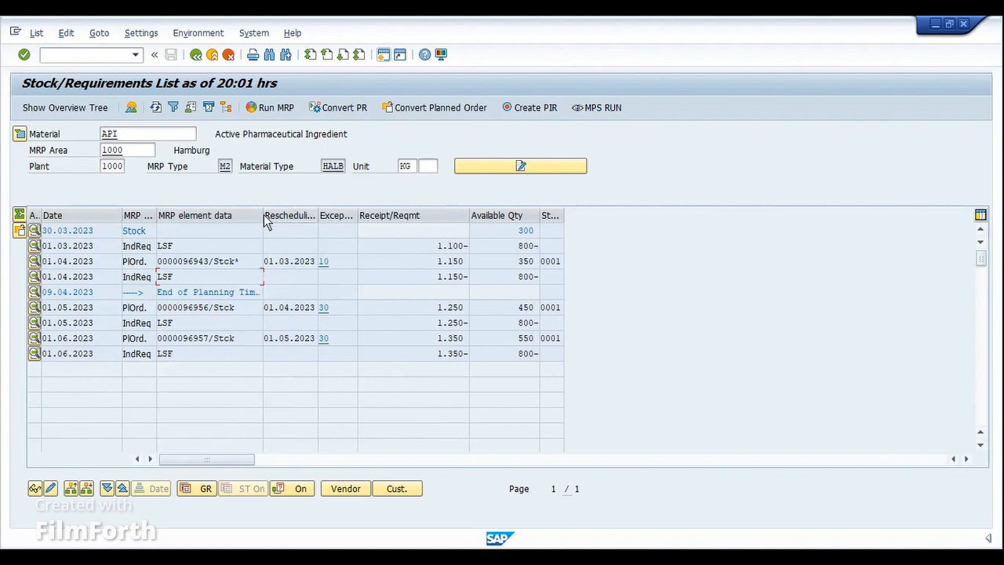
left_click_drag(264, 219, 319, 220)
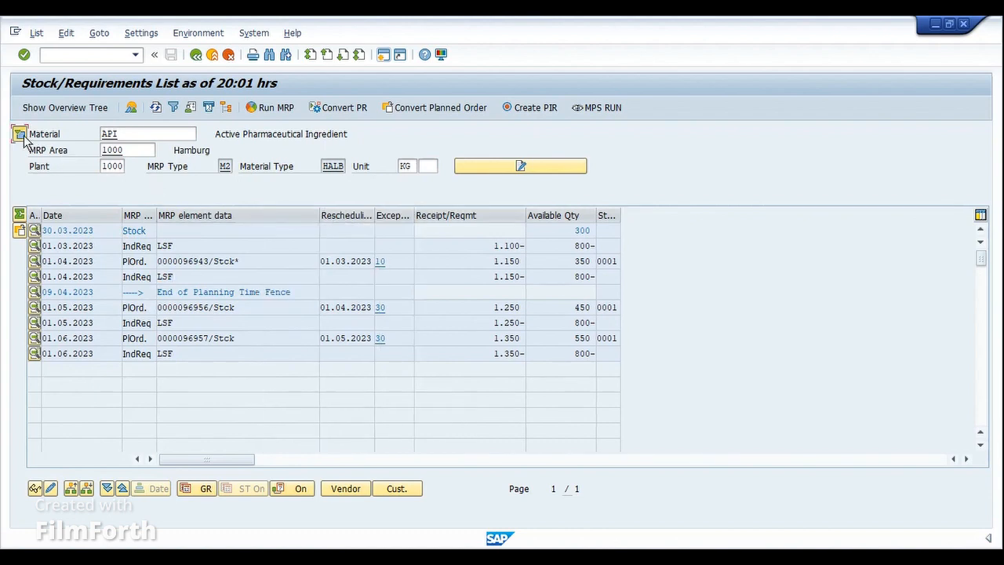
Step: Check the planning time fence in API's material overview and its end date in the stock/requirements list
left_click(19, 134)
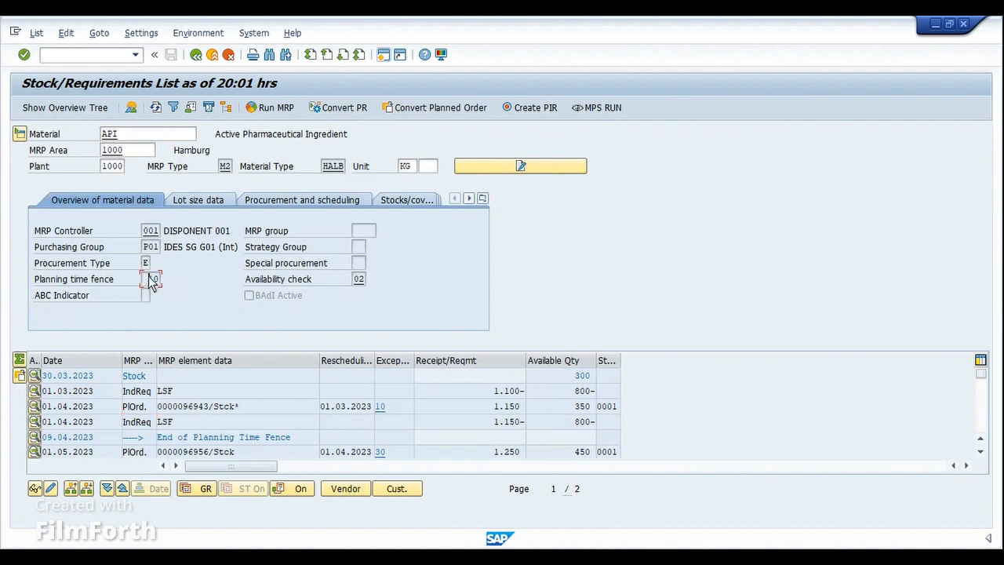
left_click_drag(150, 278, 162, 281)
left_click(19, 134)
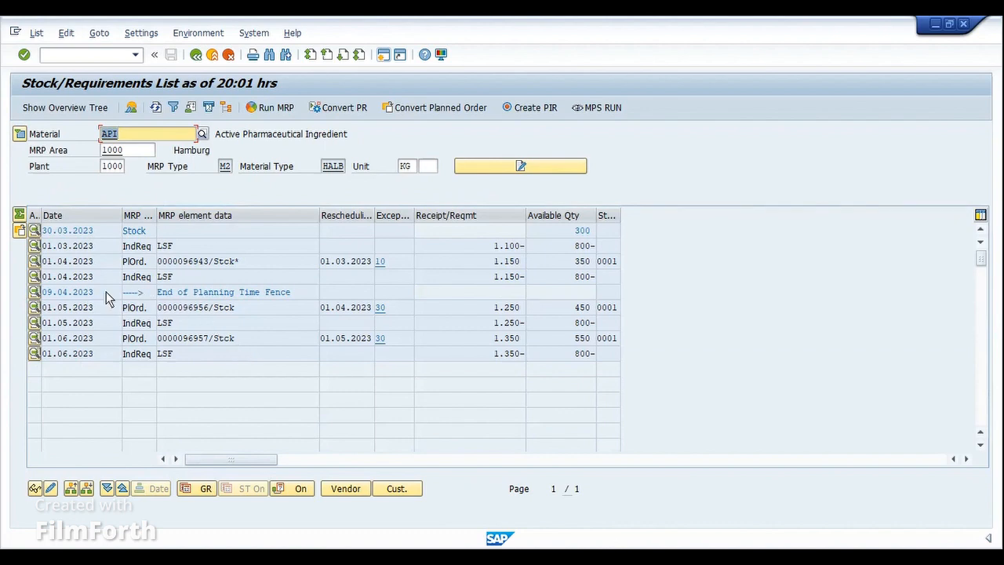
left_click_drag(112, 292, 43, 292)
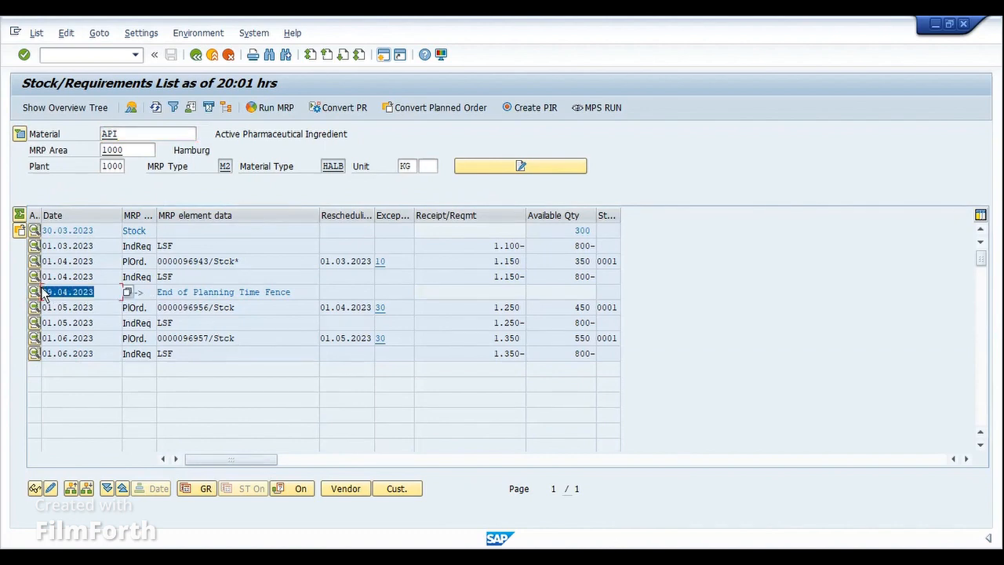
left_click(62, 293)
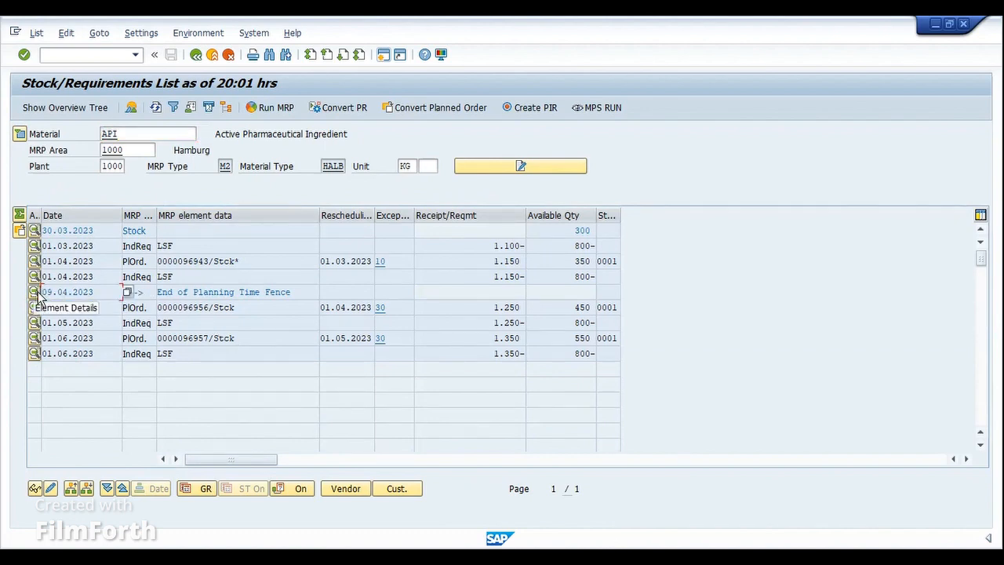
Step: Set a manual firming date of 12.04.2023 on the planning time fence entry and refresh the list
left_click(38, 296)
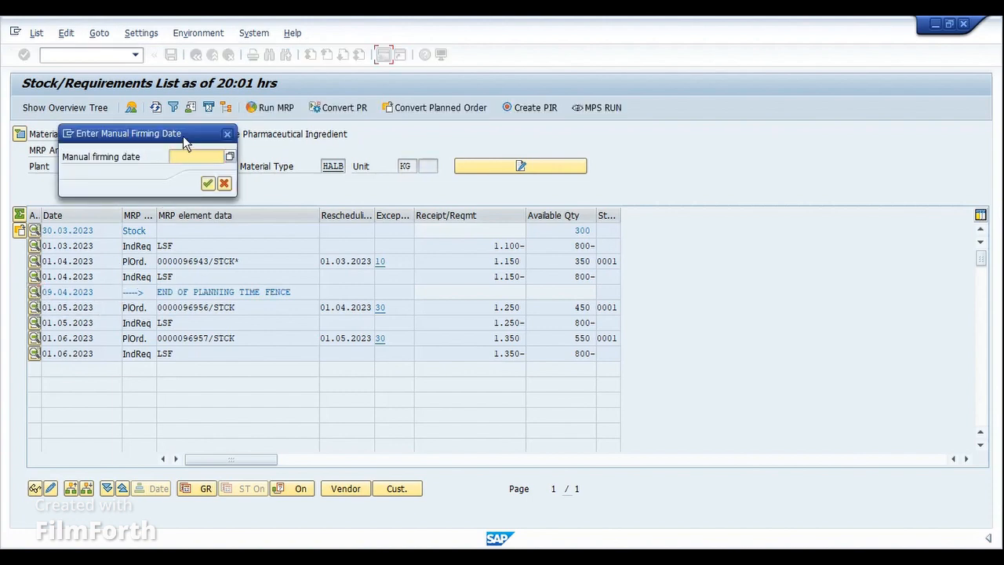
left_click_drag(185, 135, 276, 157)
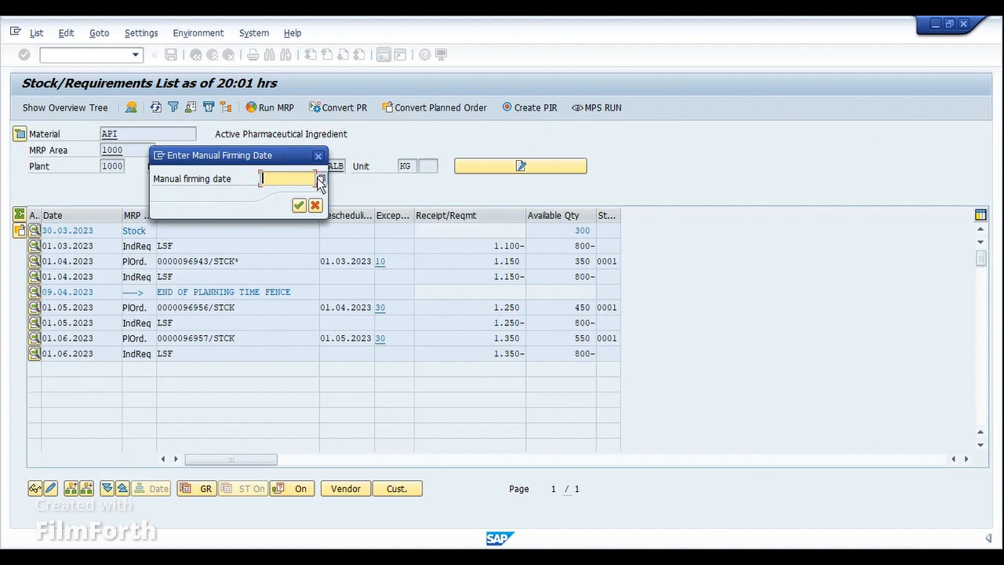
left_click(320, 179)
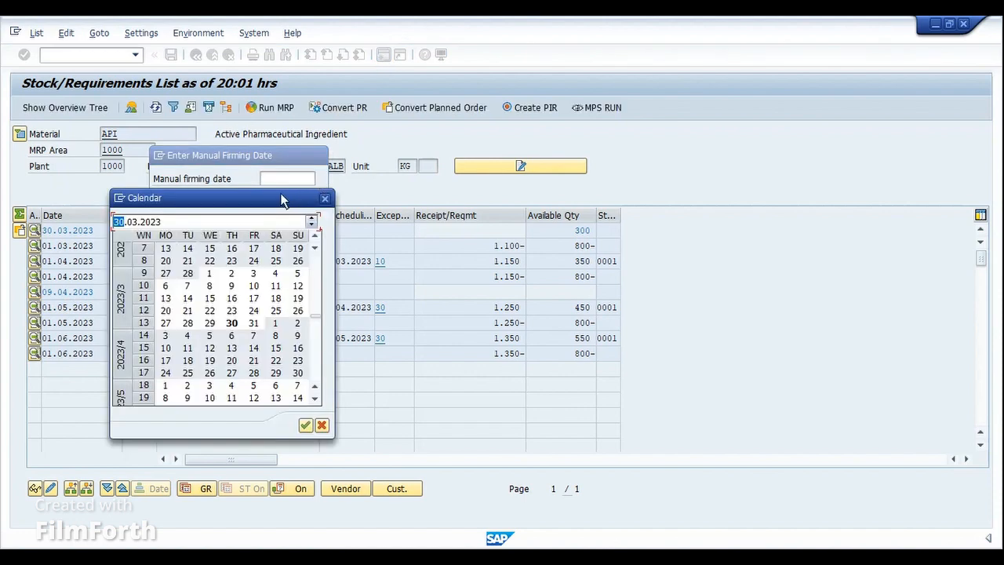
left_click_drag(281, 196, 380, 176)
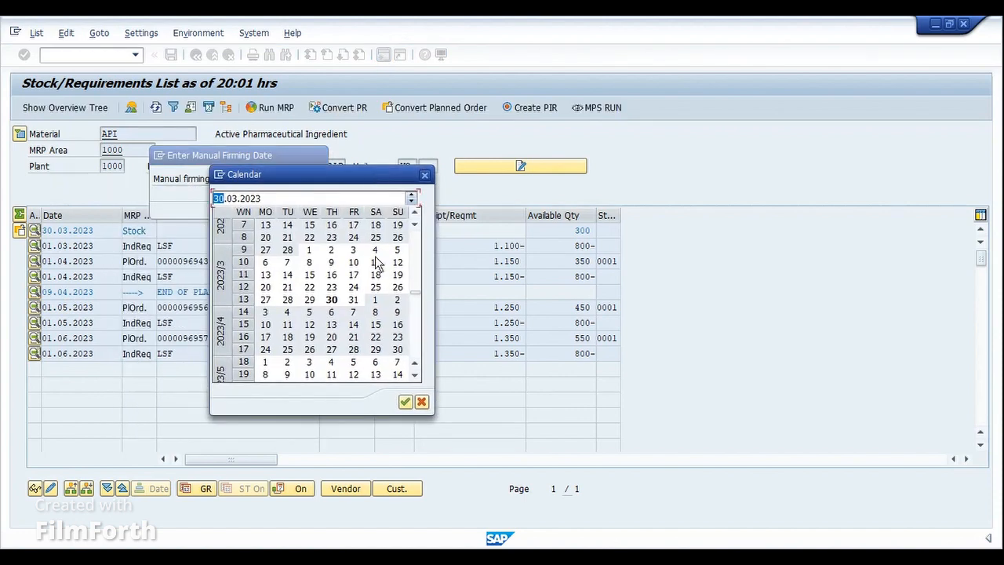
double_click(309, 325)
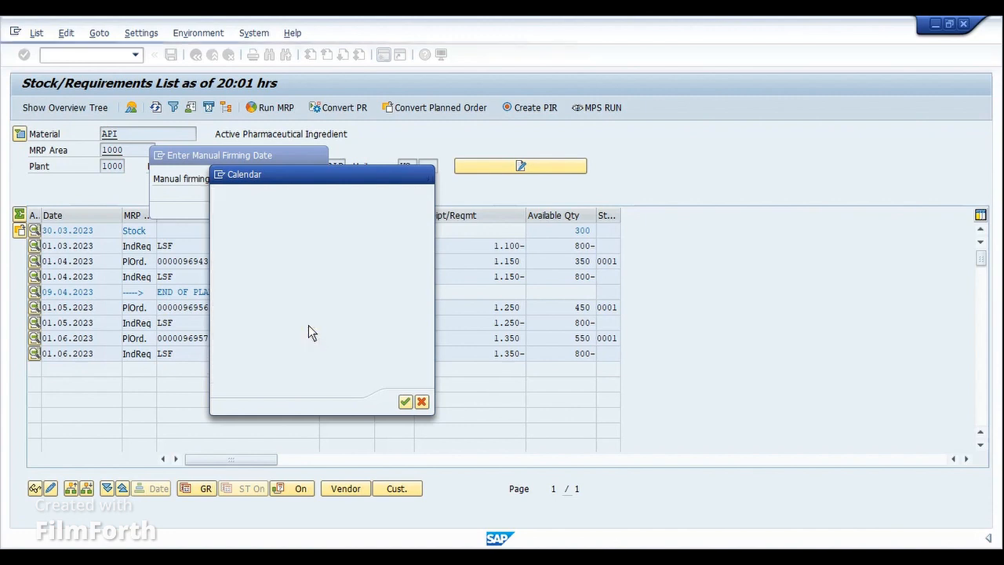
left_click(298, 206)
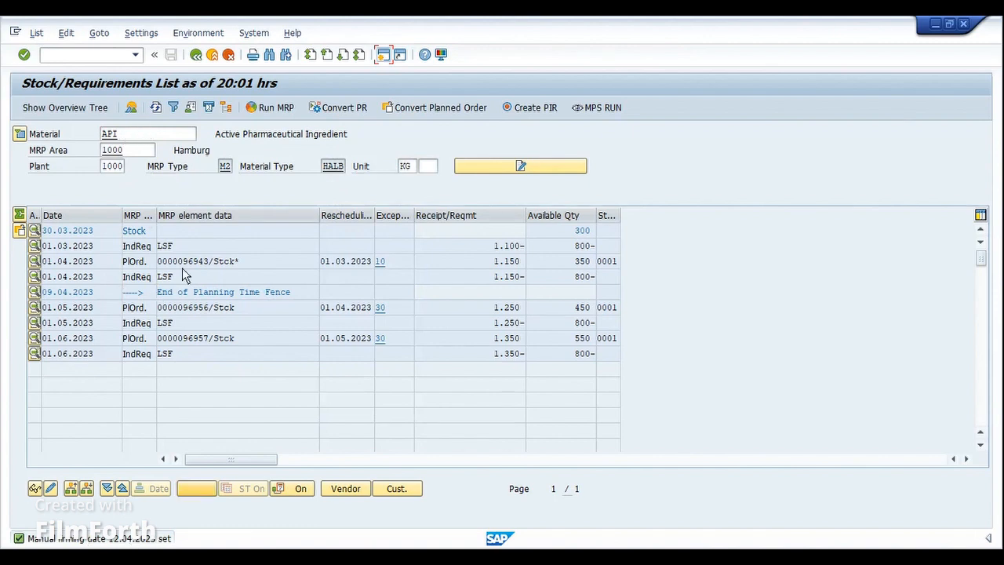
left_click(156, 110)
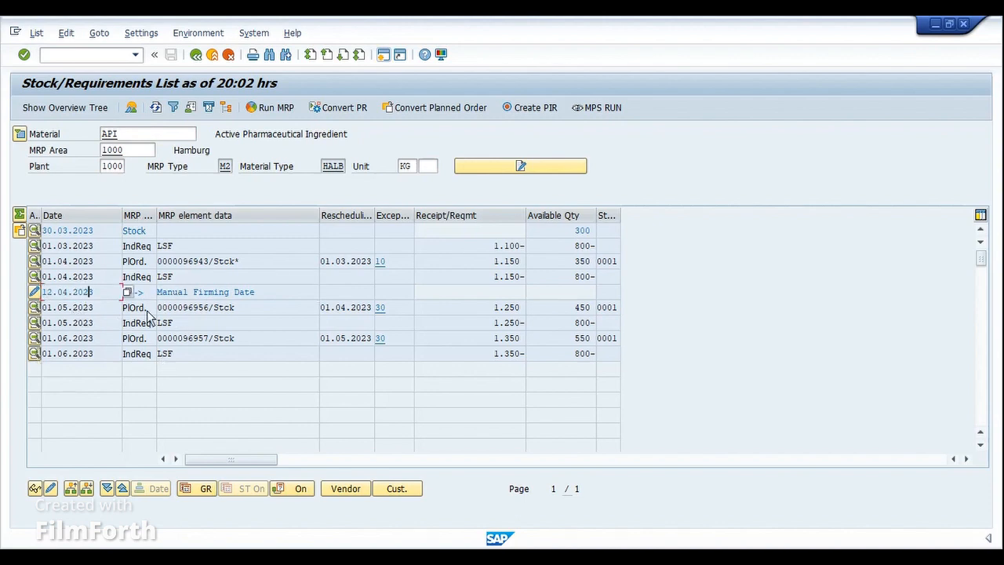
Step: Set the manual firming date to 06.05.2023, then refresh the list to check the 01.05.2023 planned order
left_click(180, 312)
left_click(33, 291)
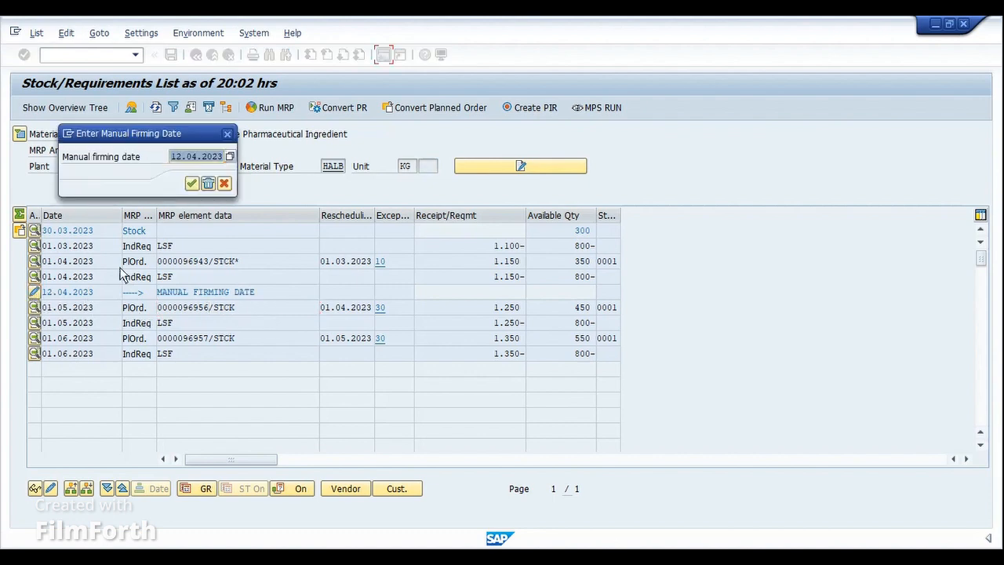
left_click(230, 156)
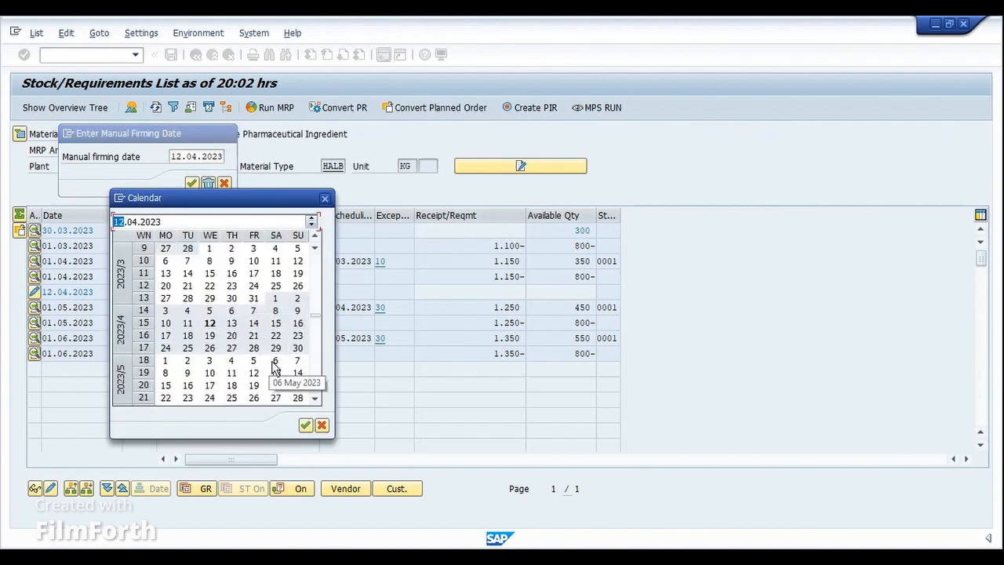
double_click(274, 362)
left_click(191, 183)
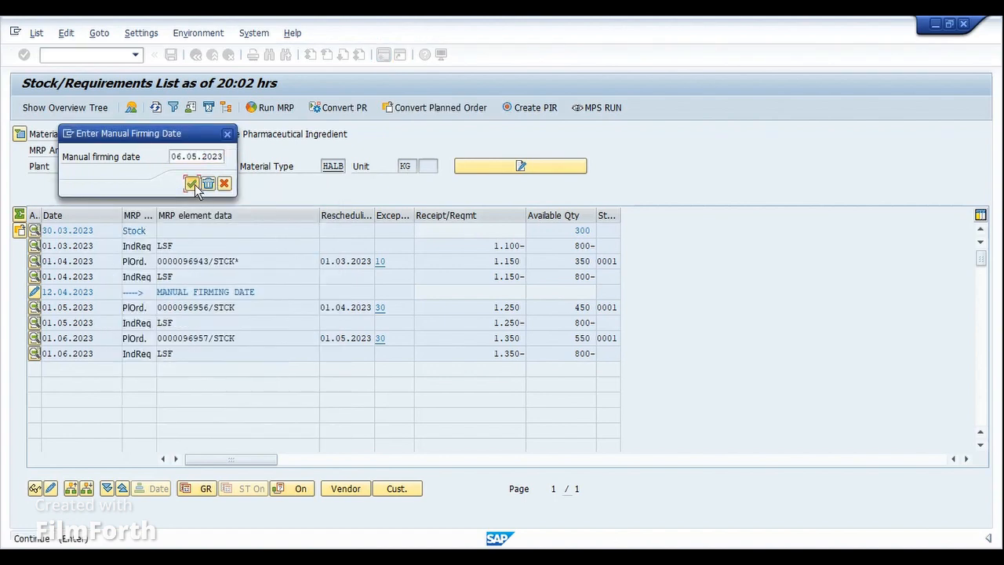
left_click(156, 108)
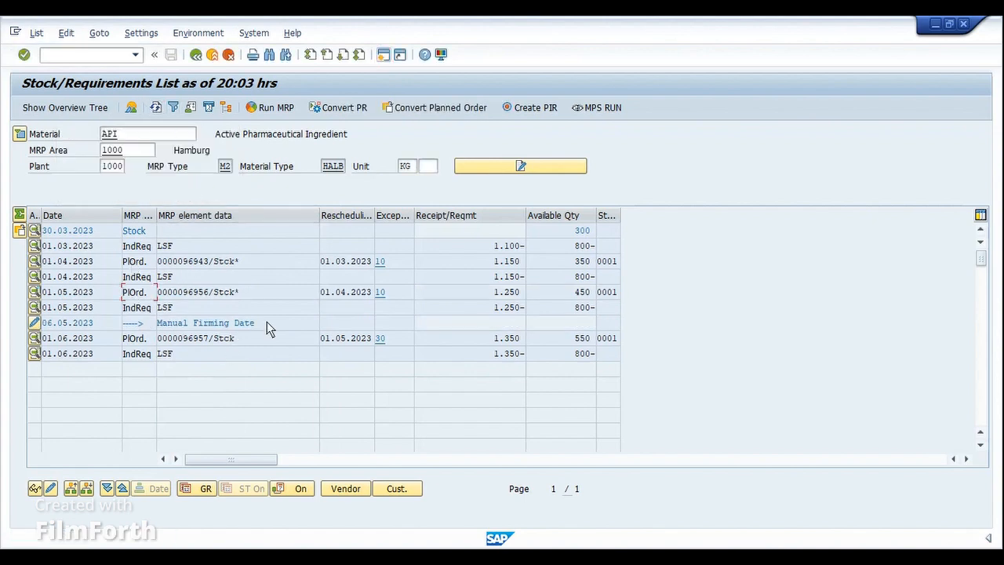
left_click_drag(252, 293, 155, 293)
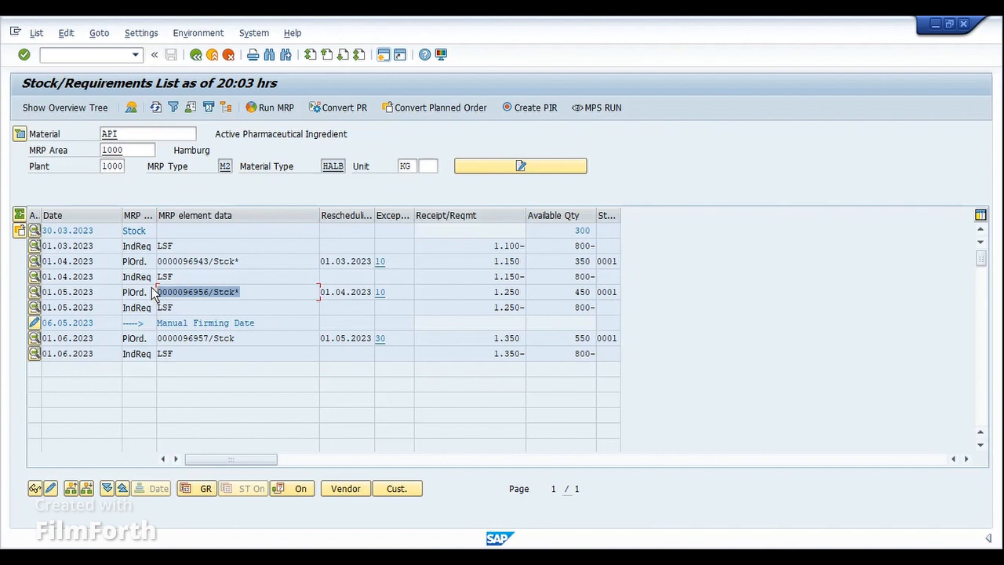
left_click(270, 317)
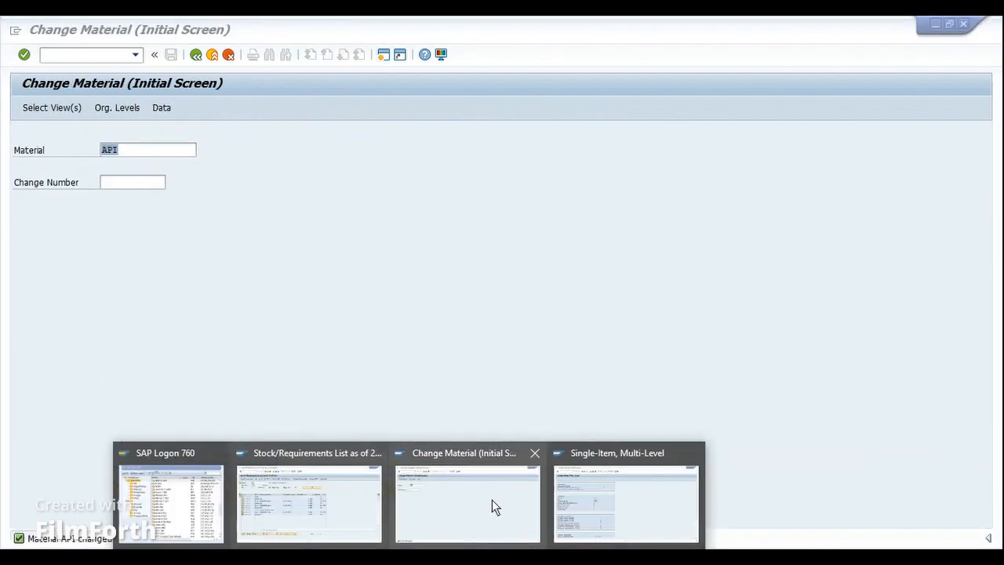
Step: Change the MRP type of material API to M3 in the MRP 1 view of its material master and save
left_click(492, 499)
key("Return")
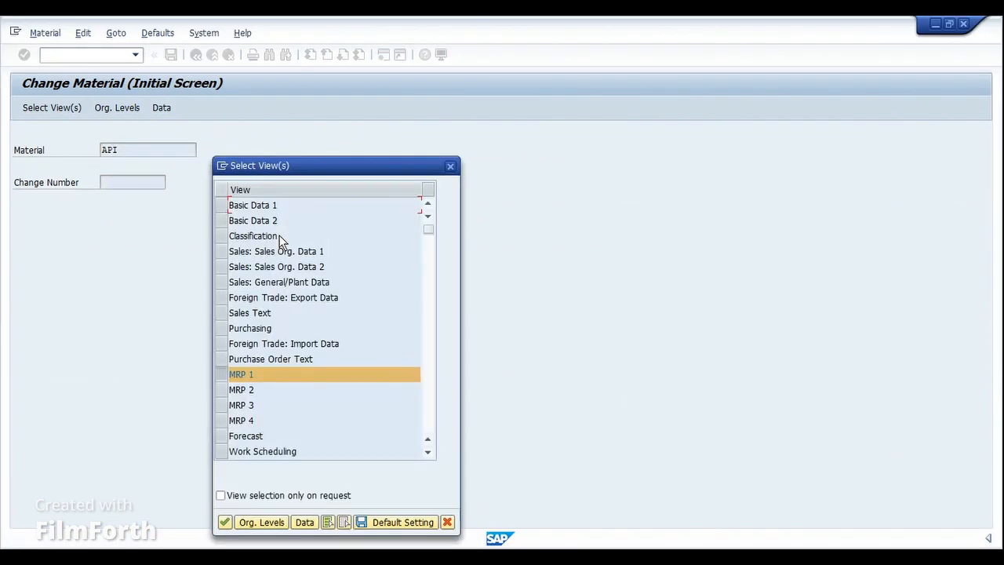
key("Return")
key("Return")
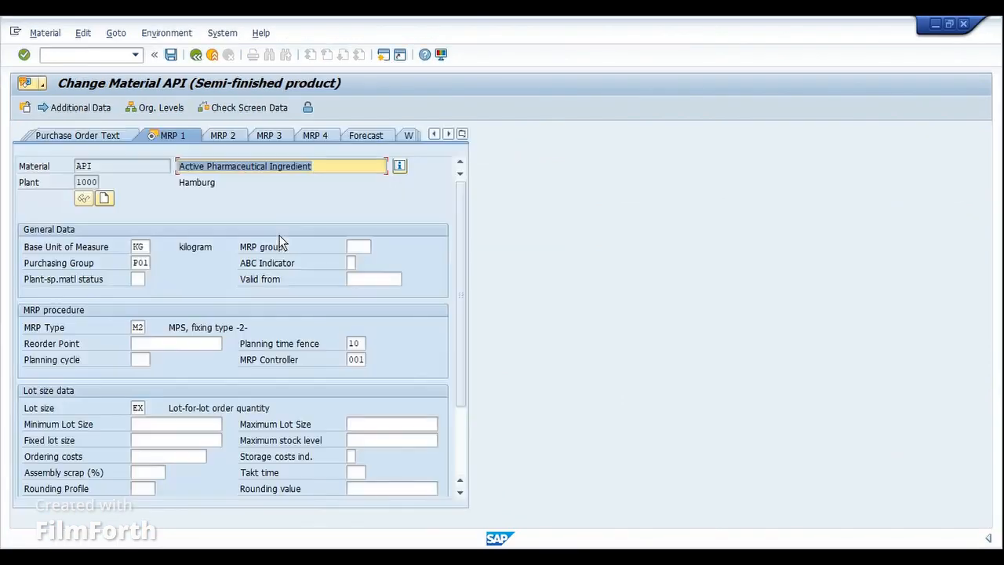
left_click(138, 326)
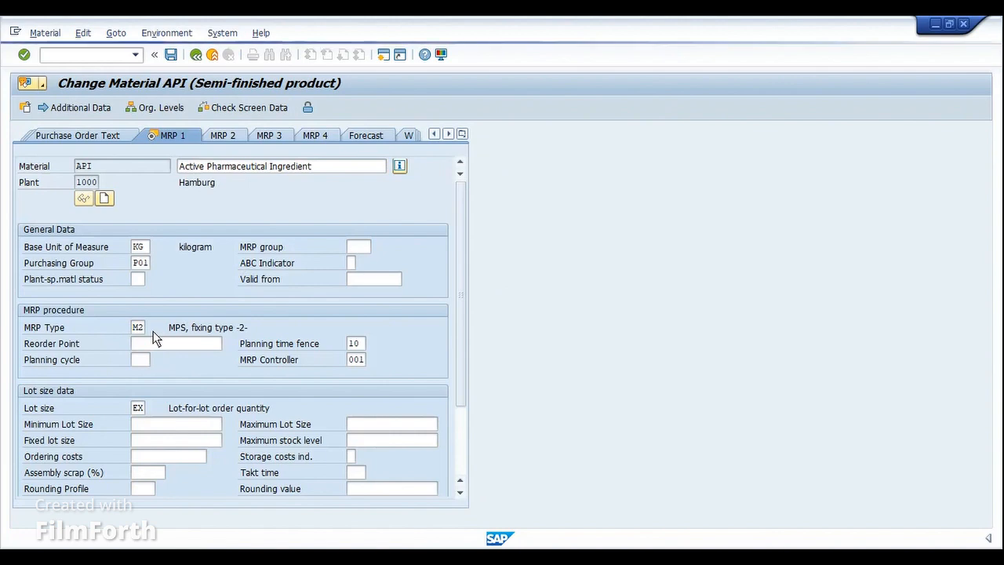
left_click(153, 331)
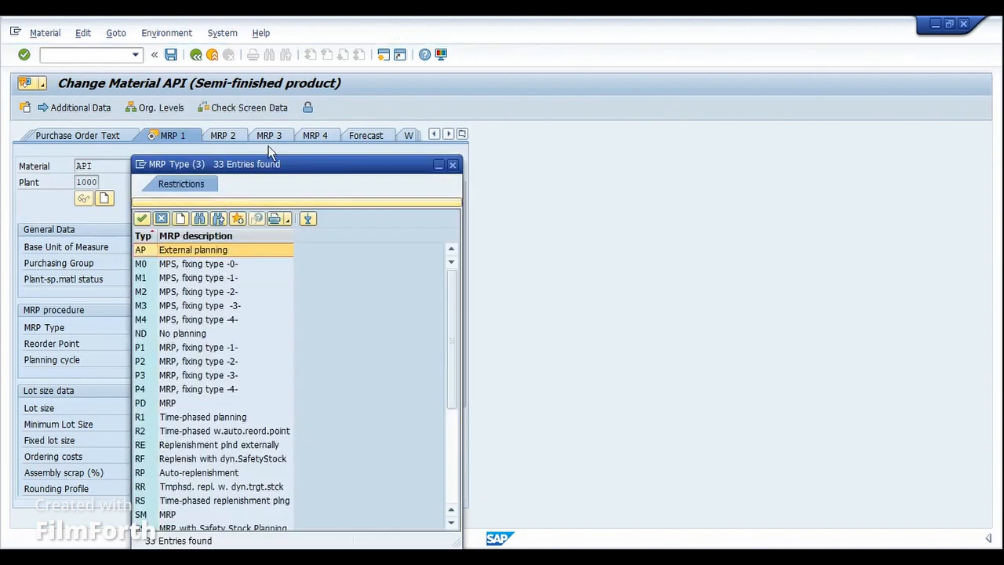
left_click_drag(268, 146, 380, 125)
double_click(252, 285)
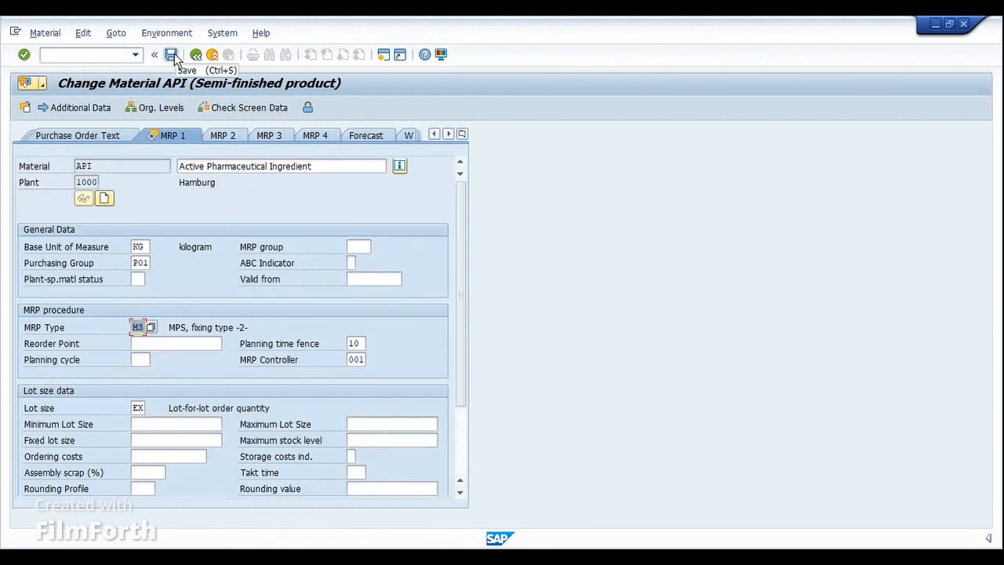
left_click(172, 55)
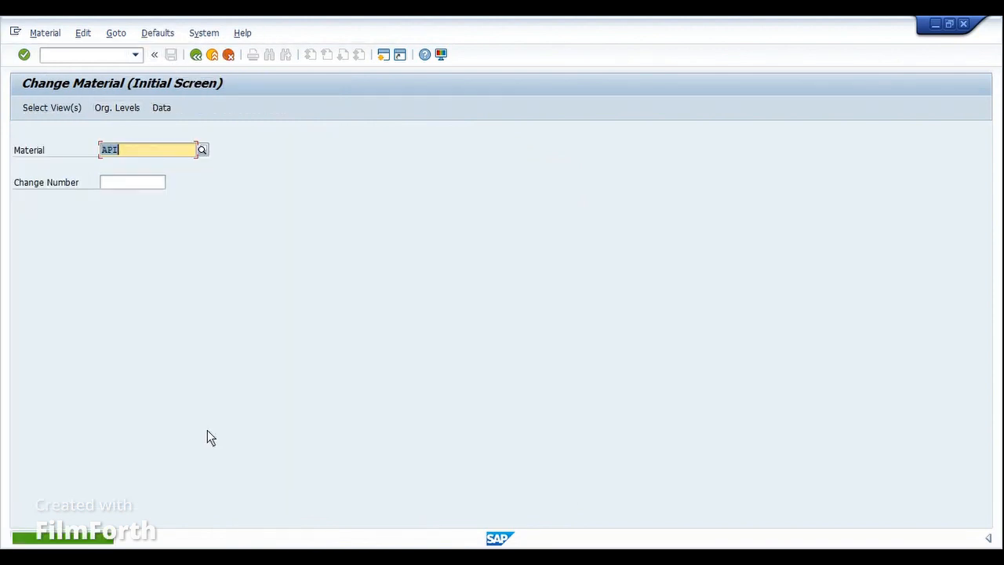
Step: Open the SAP Reference IMG through transaction SPRO
key("ctrl+slash")
type("/NSPR")
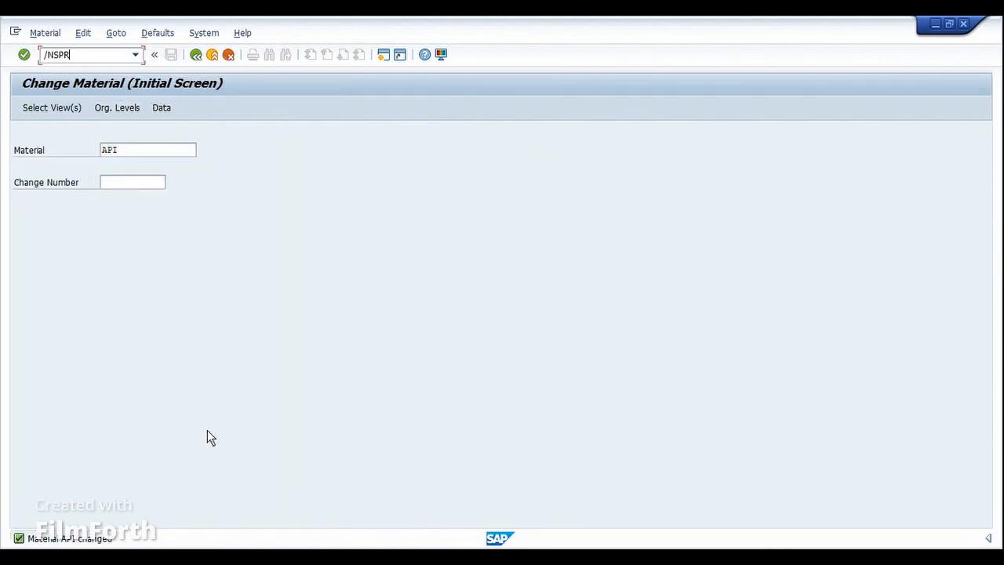
type("O")
key("Return")
key("F5")
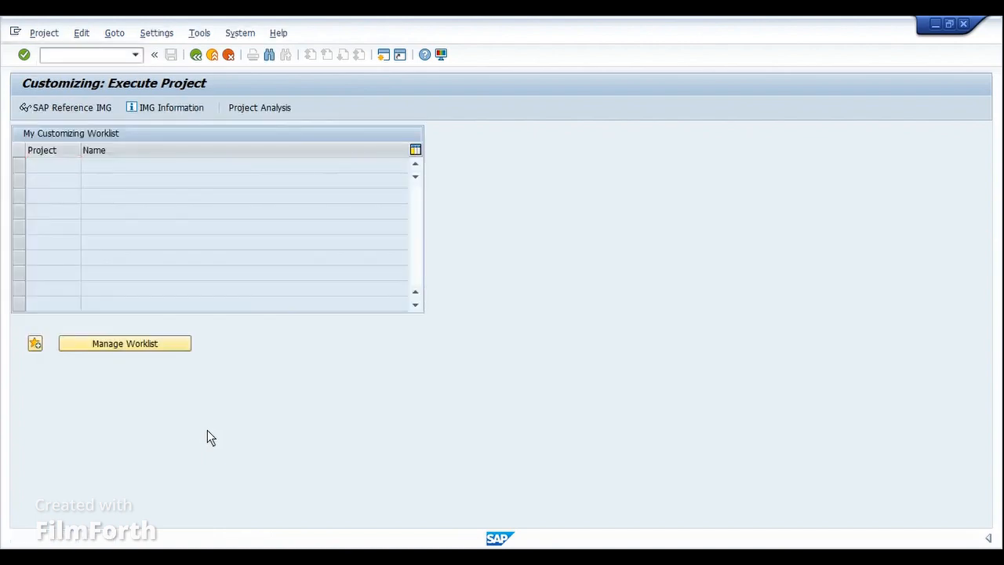
Step: Open the Check MRP Types activity under Production, Material Requirements Planning, Master Data
scroll(133, 392, "down", 8)
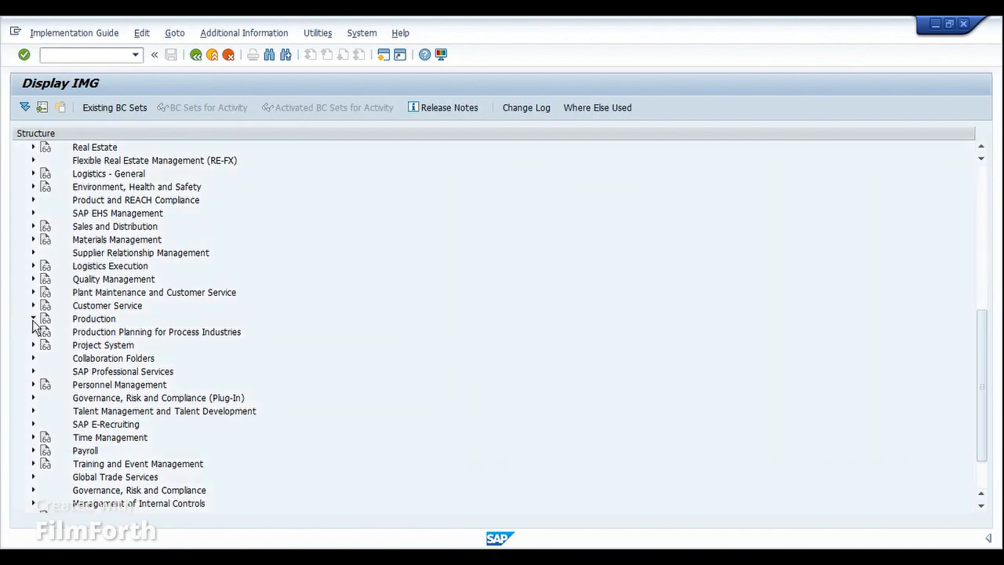
left_click(33, 319)
left_click(46, 398)
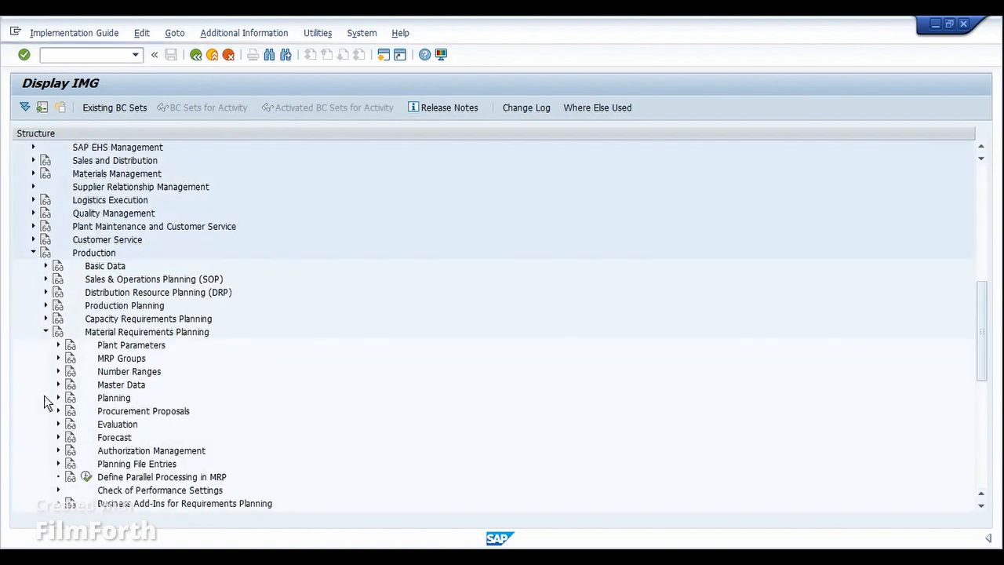
left_click(58, 385)
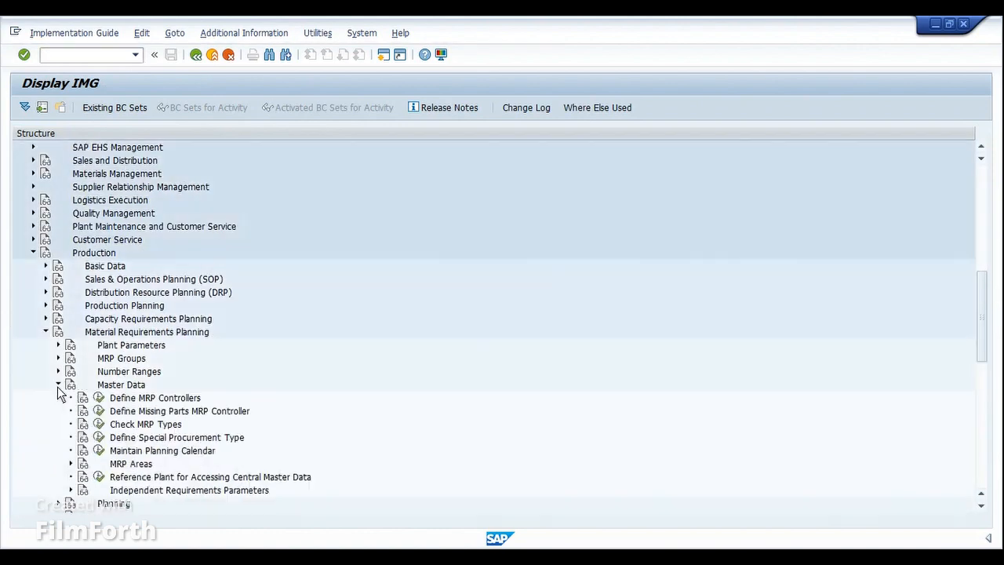
left_click(98, 424)
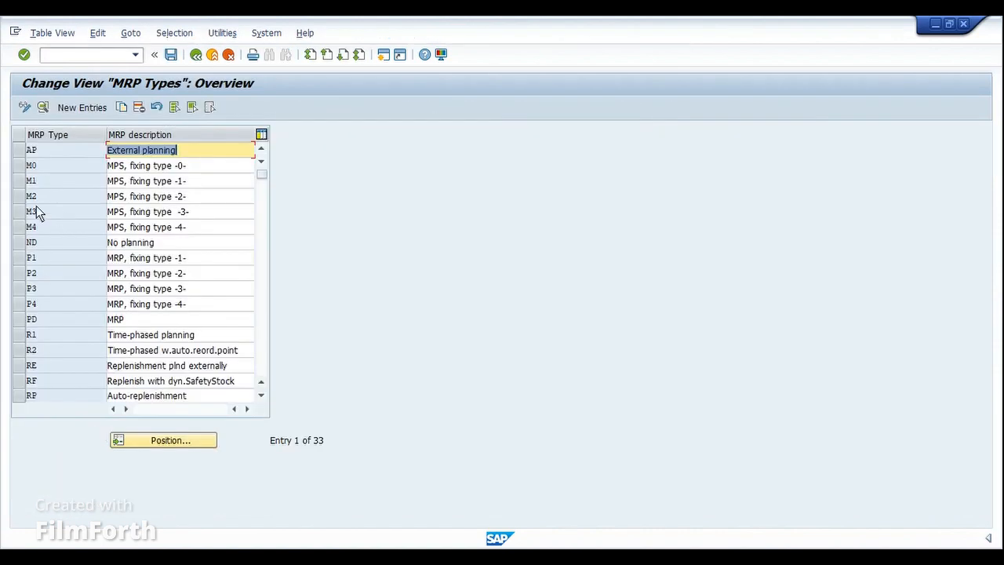
Step: Display the details of MRP type M3 and examine the firming type description in its control parameters
left_click(21, 211)
left_click(42, 107)
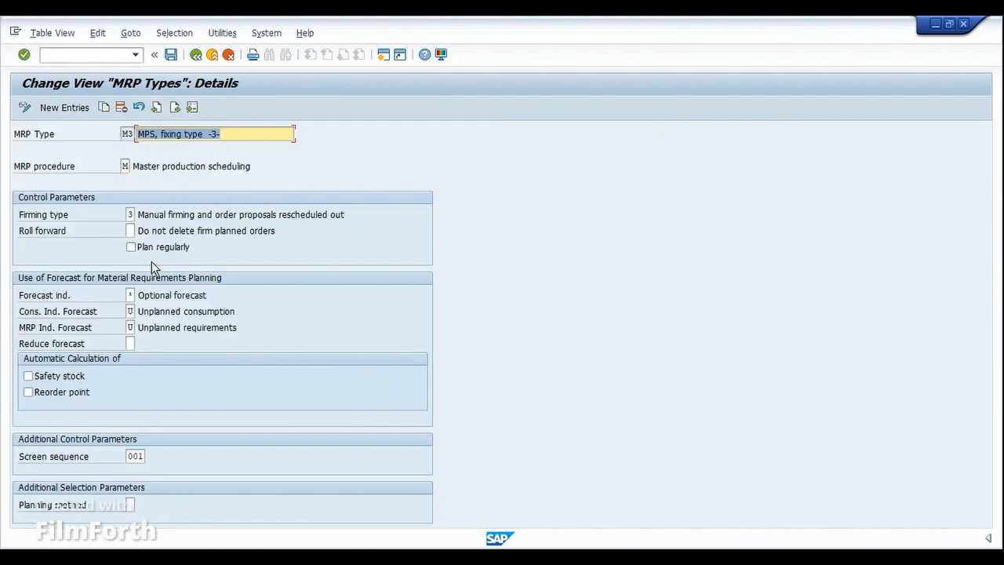
left_click_drag(136, 216, 352, 219)
left_click(362, 223)
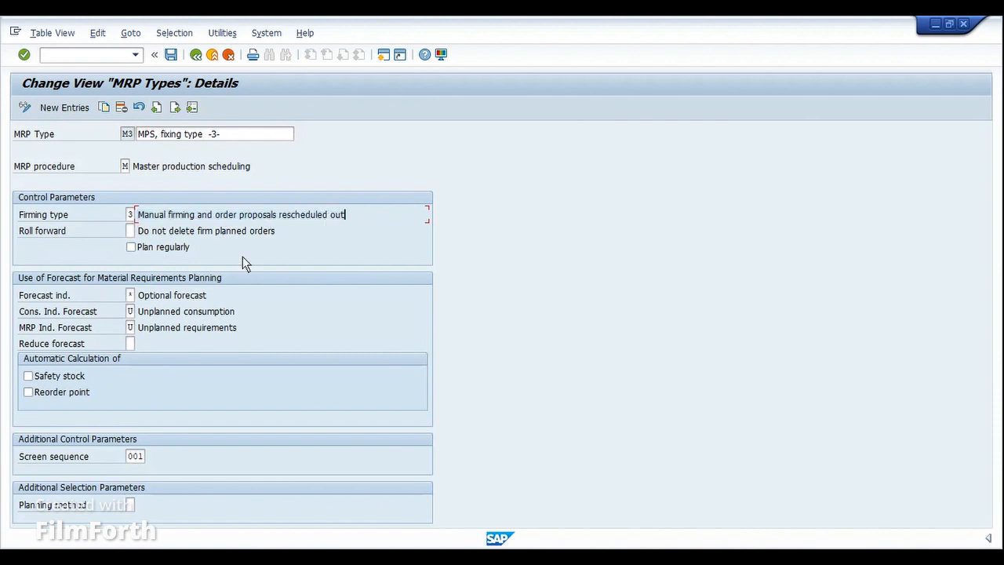
Step: Review the available firming types for MRP type M3, keep the current entry and return to the MRP types overview
left_click(130, 215)
left_click(139, 214)
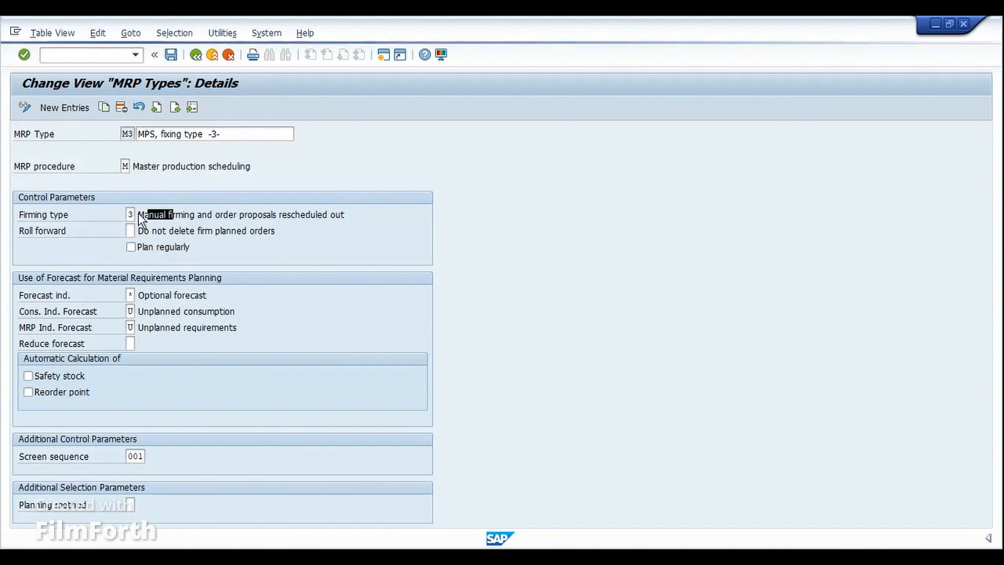
left_click_drag(170, 134, 466, 162)
left_click(390, 235)
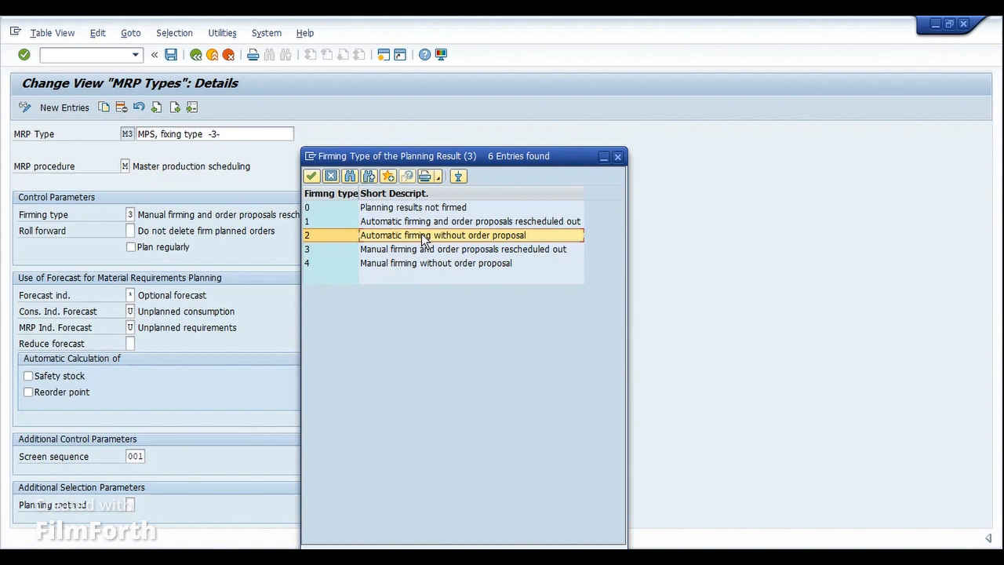
key("Escape")
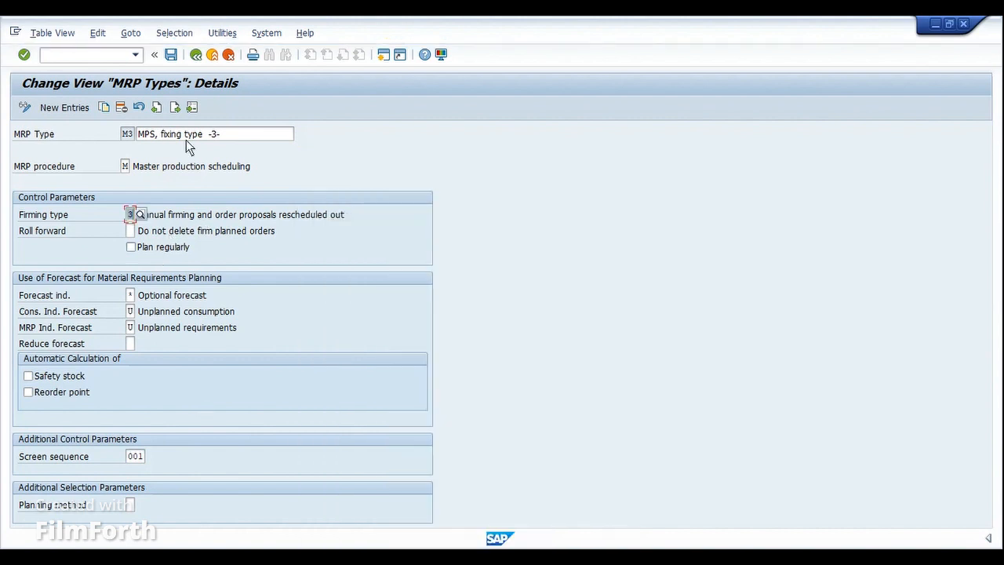
left_click(195, 55)
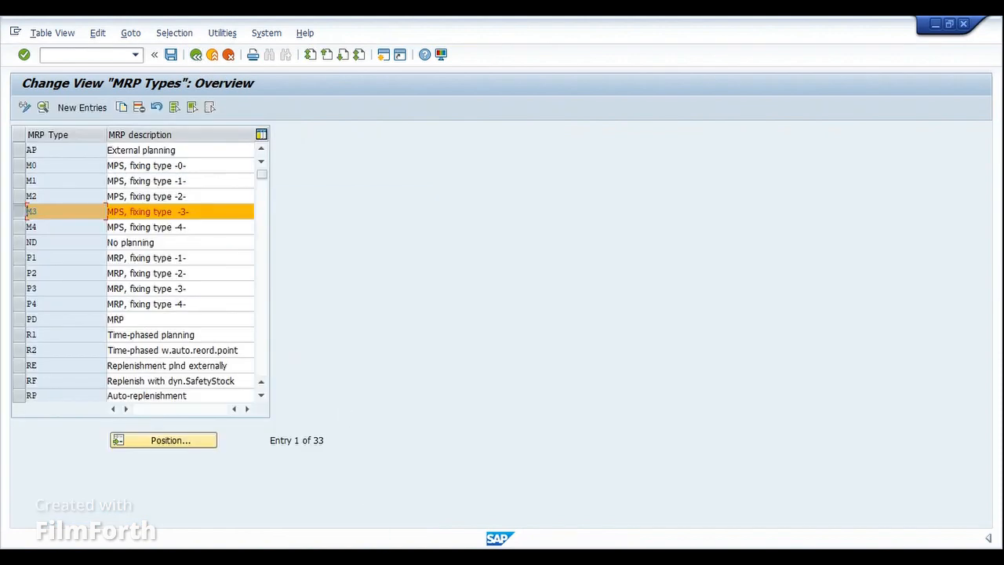
Step: Switch to API's stock/requirements list and refresh it to check the MRP type and the planned orders
mouse_move(392, 547)
left_click(315, 501)
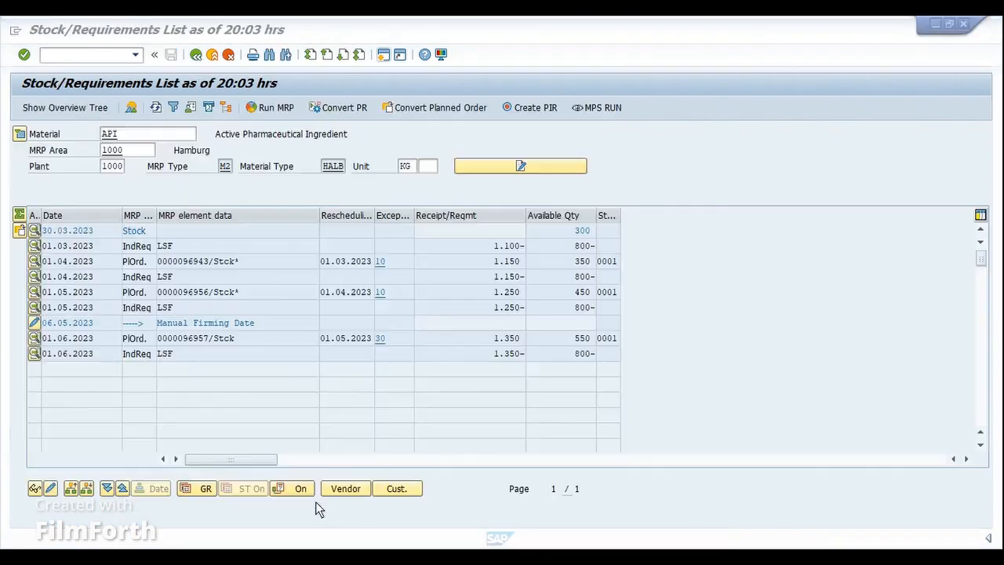
left_click(155, 110)
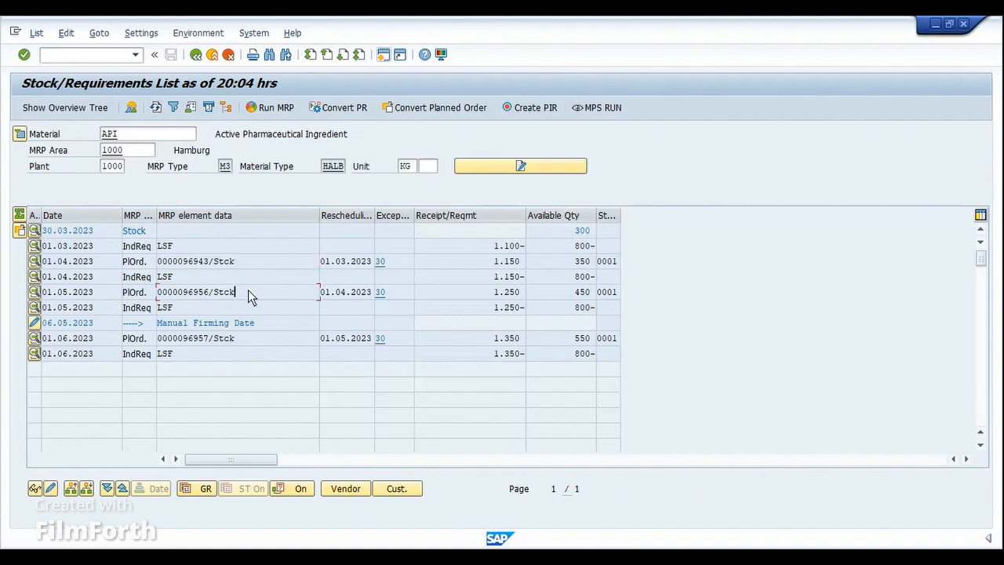
left_click(225, 166)
Step: Delete the manual firming date from API's list, refresh it and check the end of the planning time fence
left_click(35, 326)
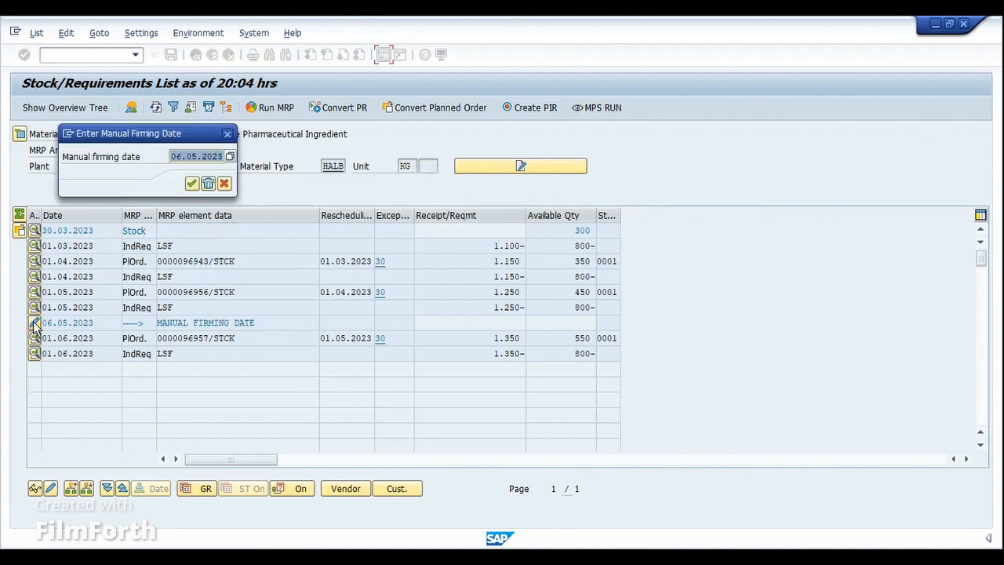
left_click(207, 186)
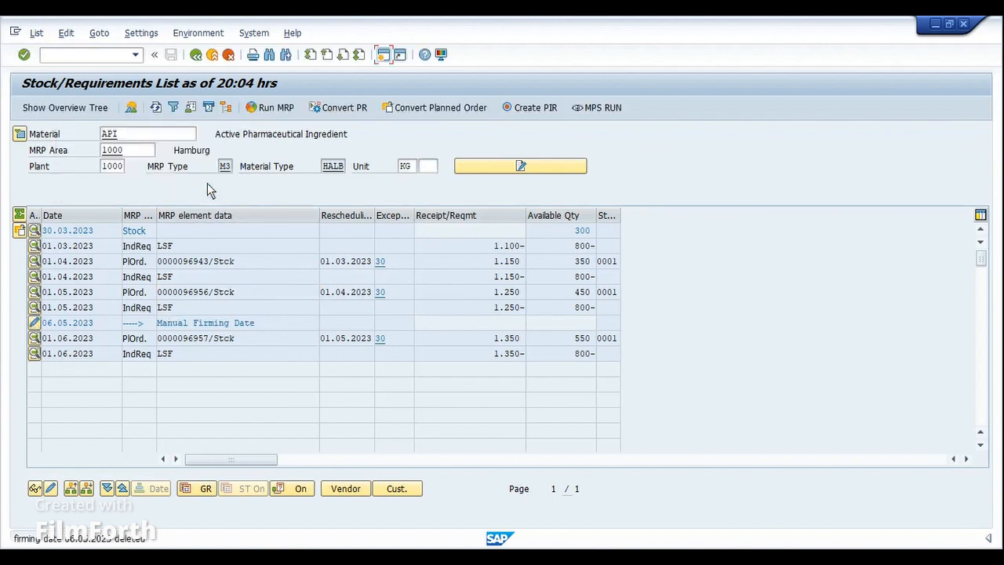
left_click(156, 108)
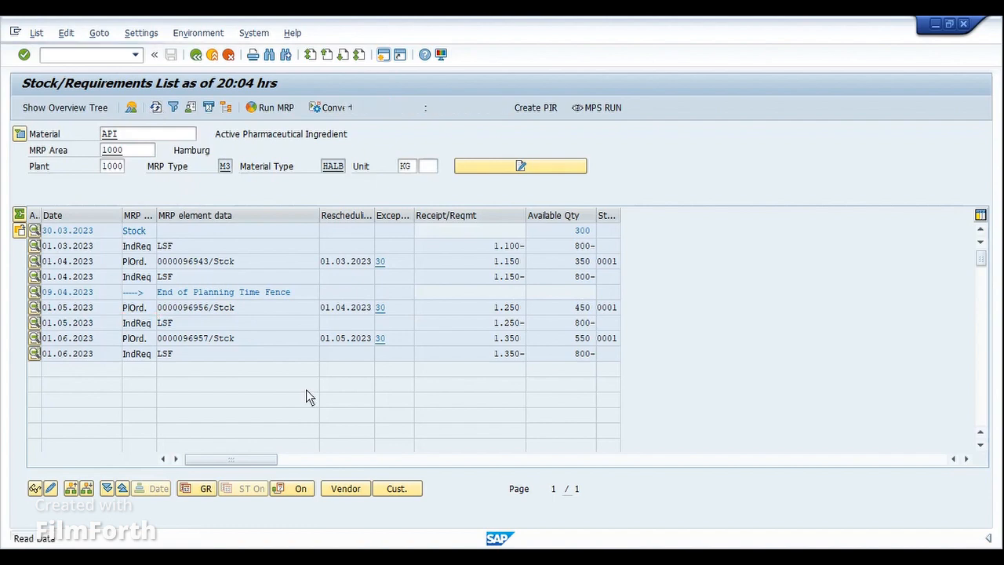
left_click(105, 295)
left_click_drag(105, 295, 43, 298)
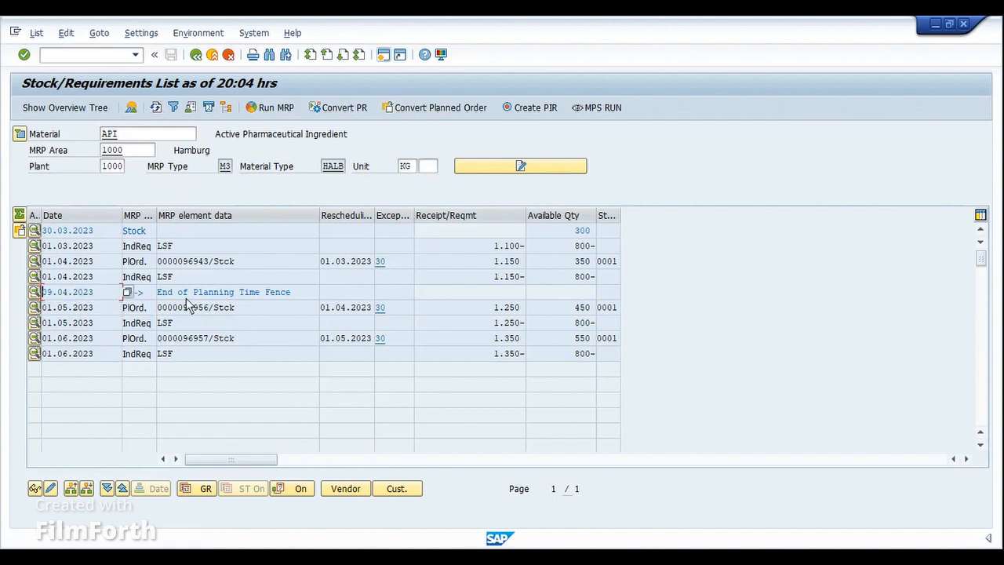
left_click(210, 295)
Step: Execute the single-item, multi-level MPS run for API in plant 1000 with the preset parameters, and return to the stock/requirements list
left_click(594, 108)
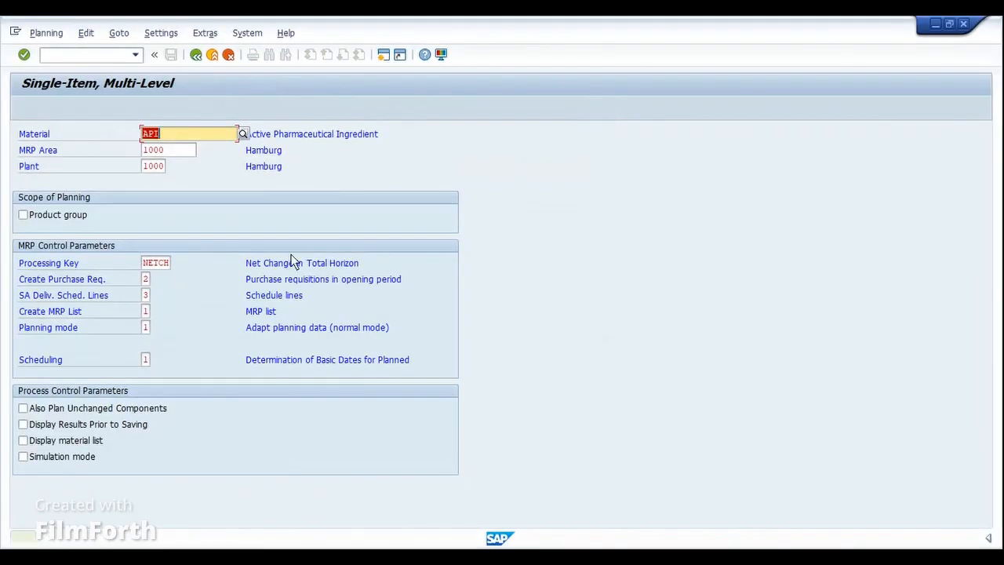
key("Tab")
key("Tab")
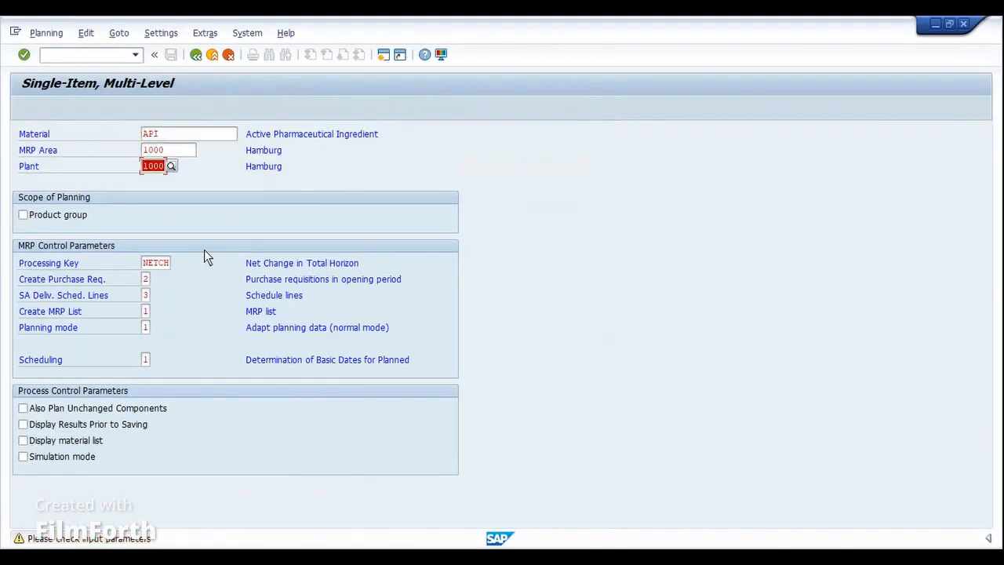
key("Return")
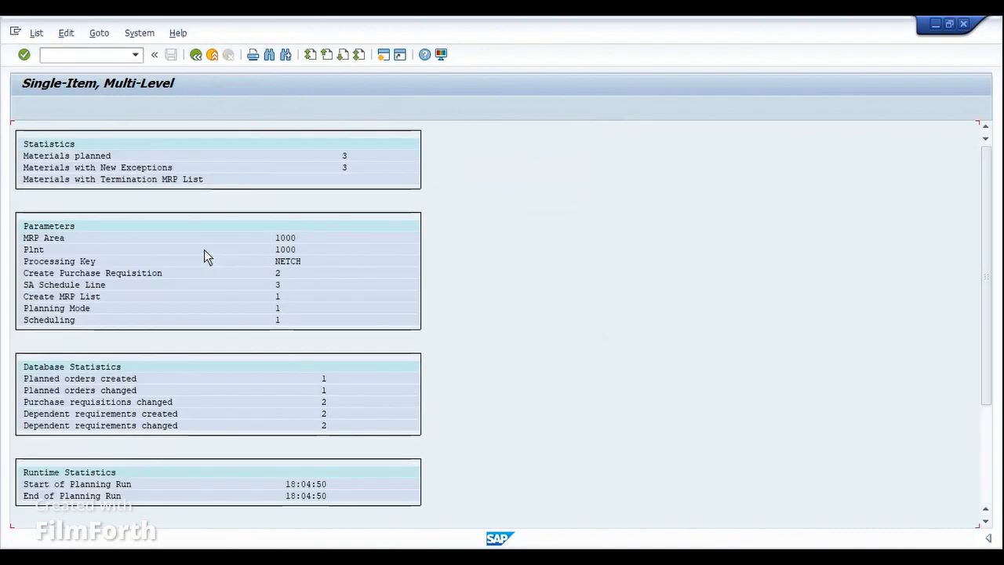
left_click(197, 56)
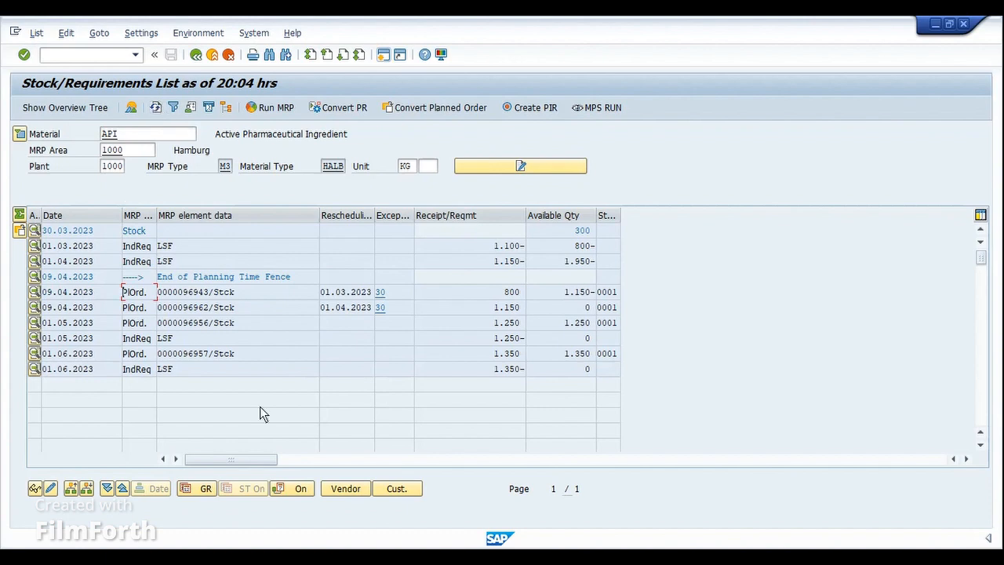
Step: Examine the planned orders placed at the end of the planning time fence and widen the column with their rescheduling dates
left_click(294, 274)
left_click_drag(290, 281, 153, 283)
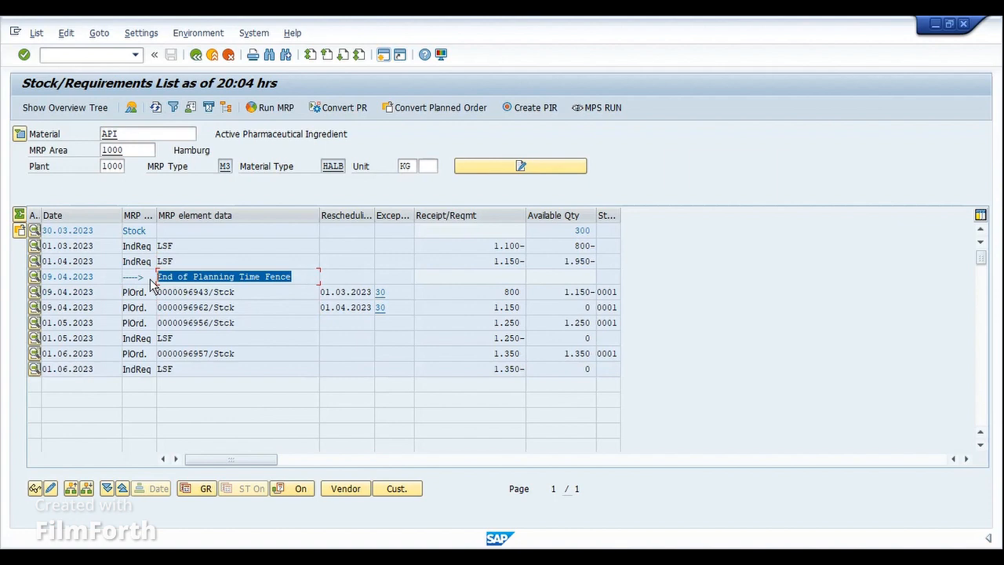
mouse_move(149, 278)
left_mouse_down()
mouse_move(181, 284)
mouse_move(164, 283)
left_mouse_up()
left_click(167, 282)
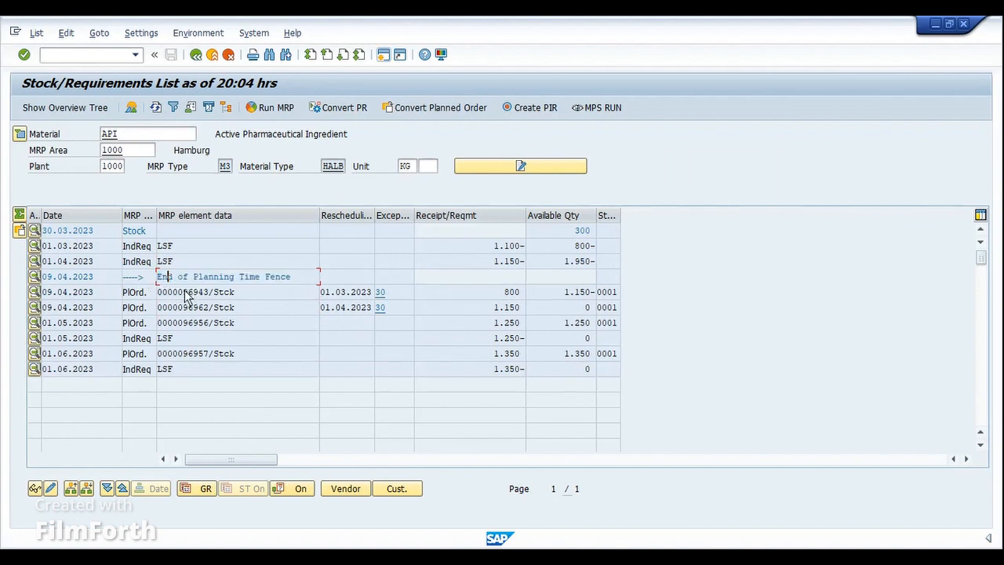
left_click(185, 293)
left_click(199, 322)
left_click_drag(374, 218, 400, 224)
left_click_drag(373, 292, 314, 306)
left_click(322, 293)
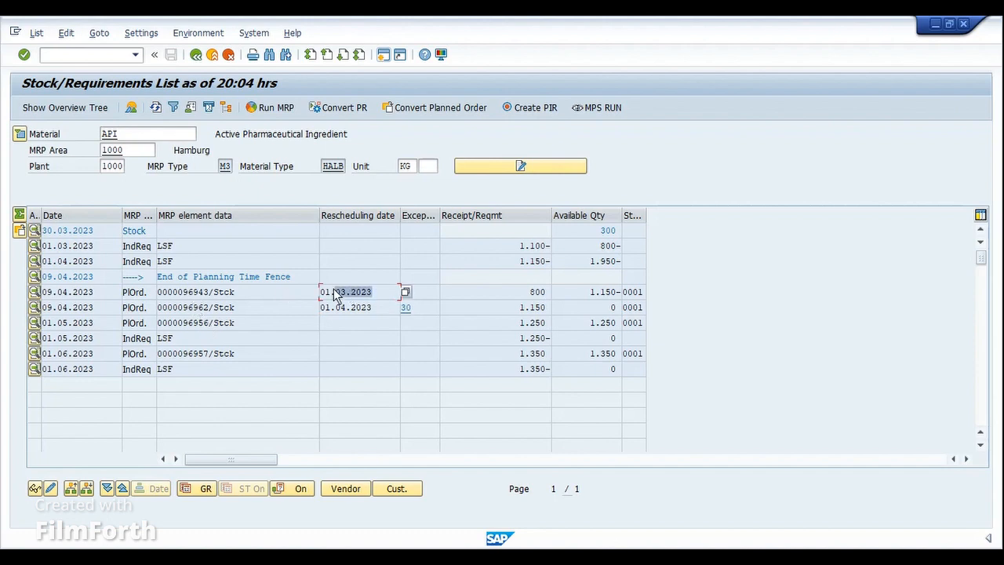
Step: Open the 800 KG planned order at the planning time fence for changing and set its basic start date to 01.03.2023
double_click(174, 298)
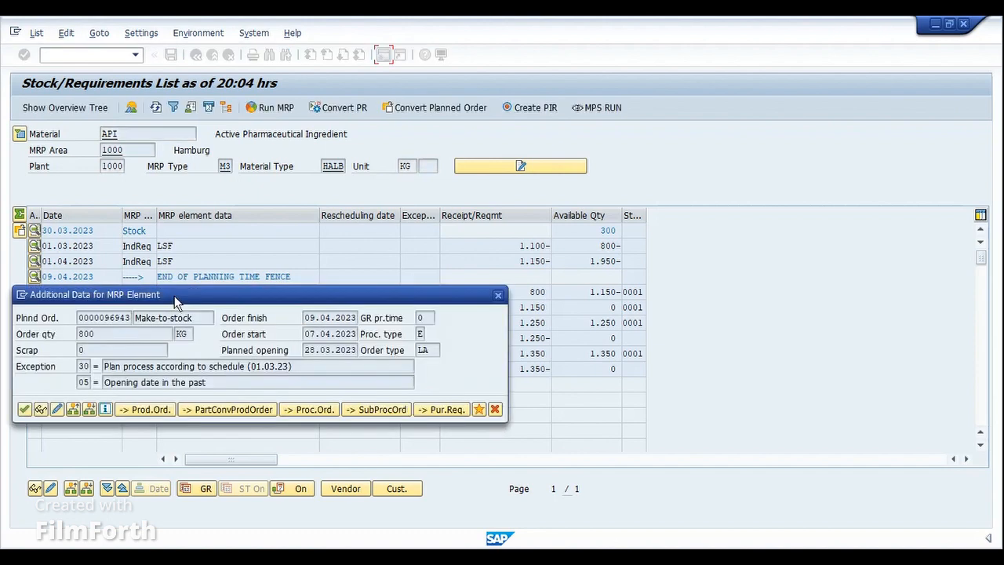
left_click(57, 410)
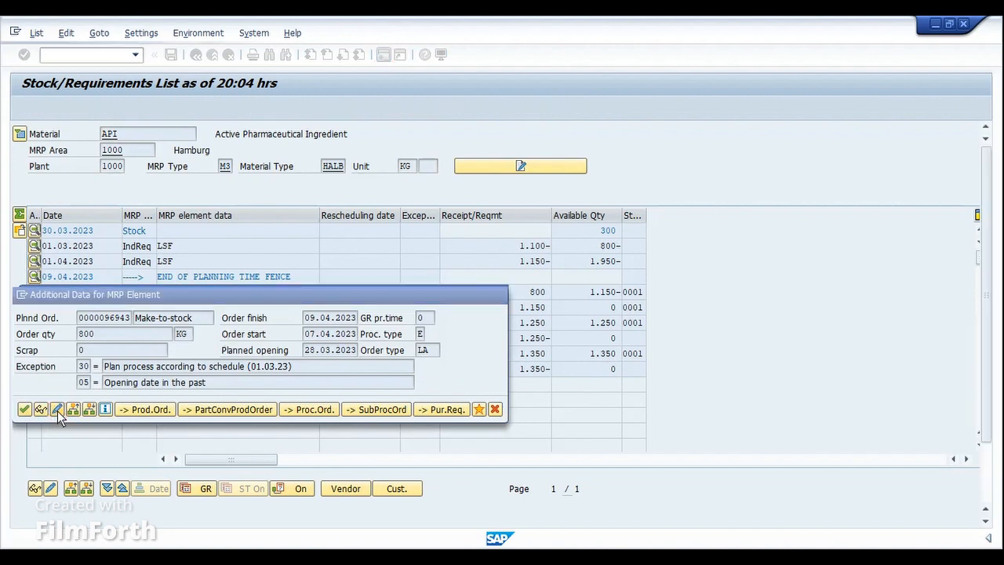
left_click(107, 332)
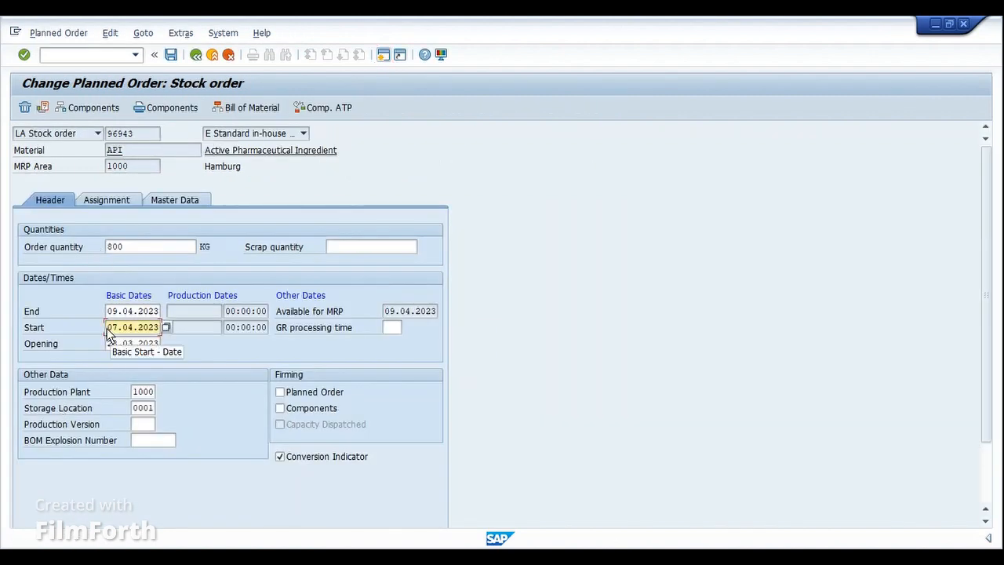
key("ctrl+a")
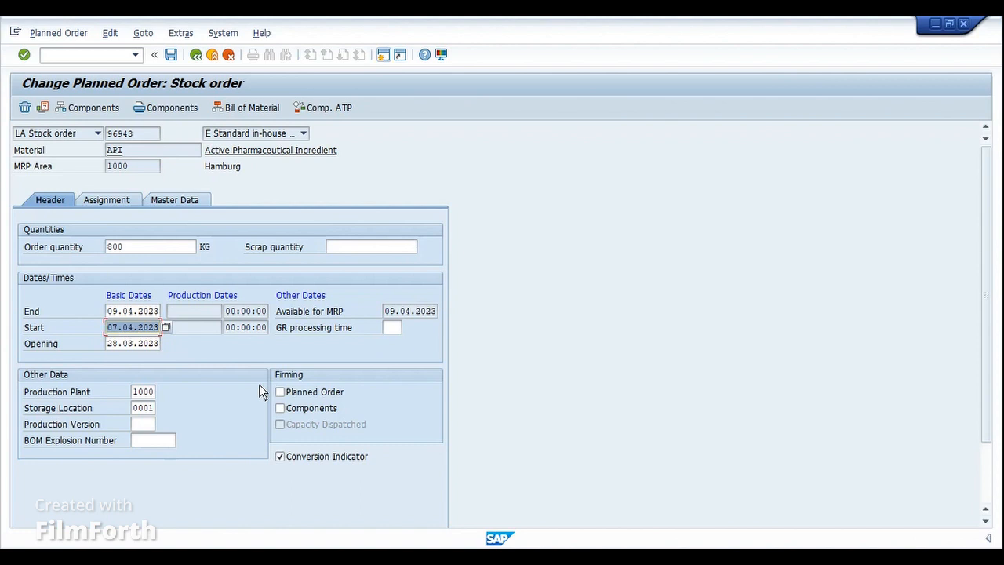
type("01.03.2023")
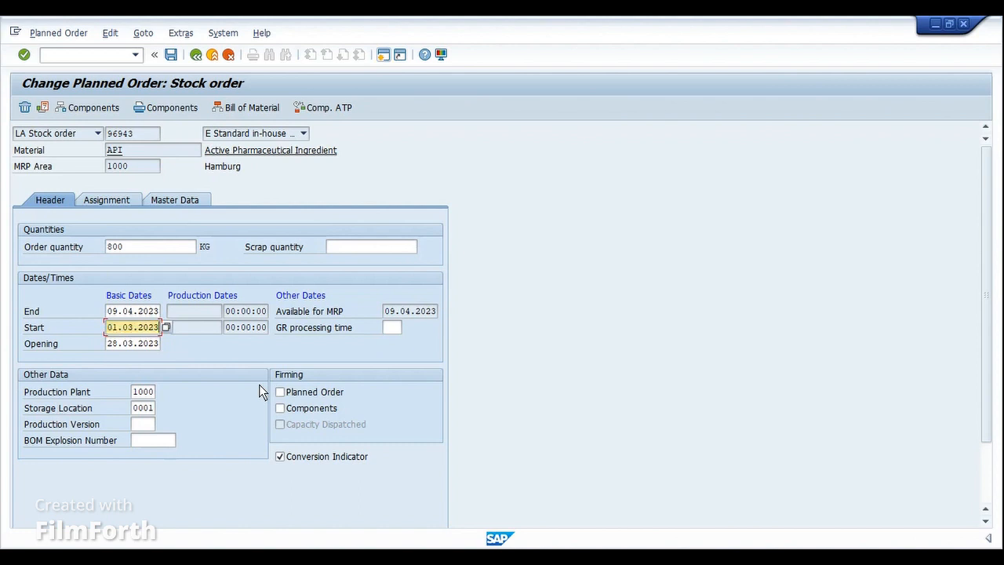
Step: Try to set the planned order's basic end date to 10.03.2023
key("shift+Tab")
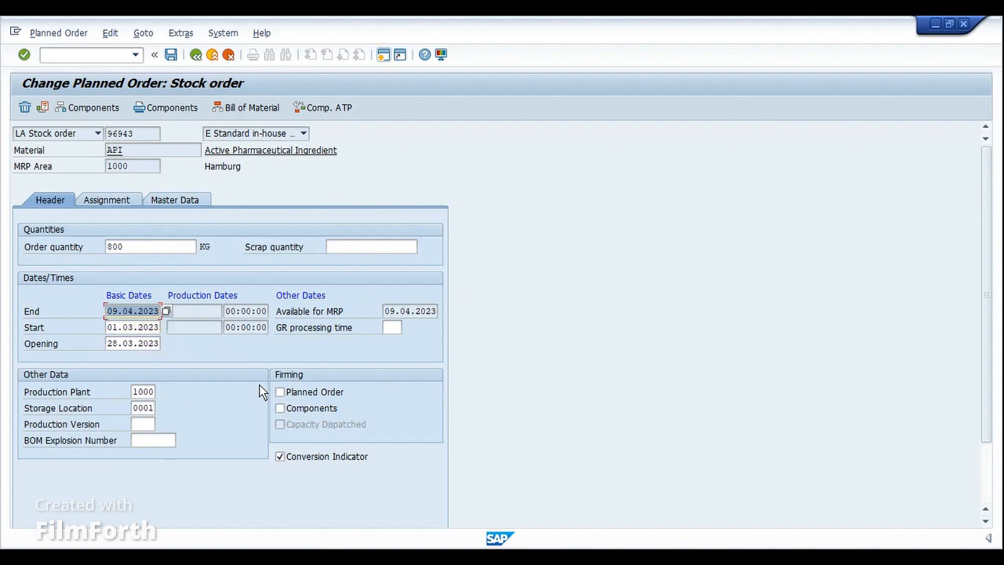
key("Home")
key("Delete")
key("Delete")
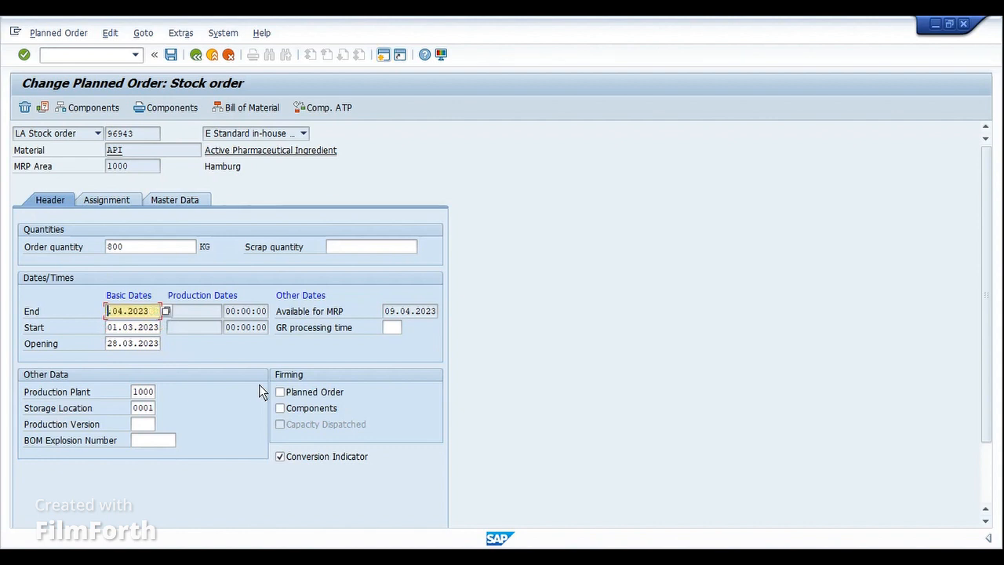
type("10")
key("BackSpace")
type("3")
key("Return")
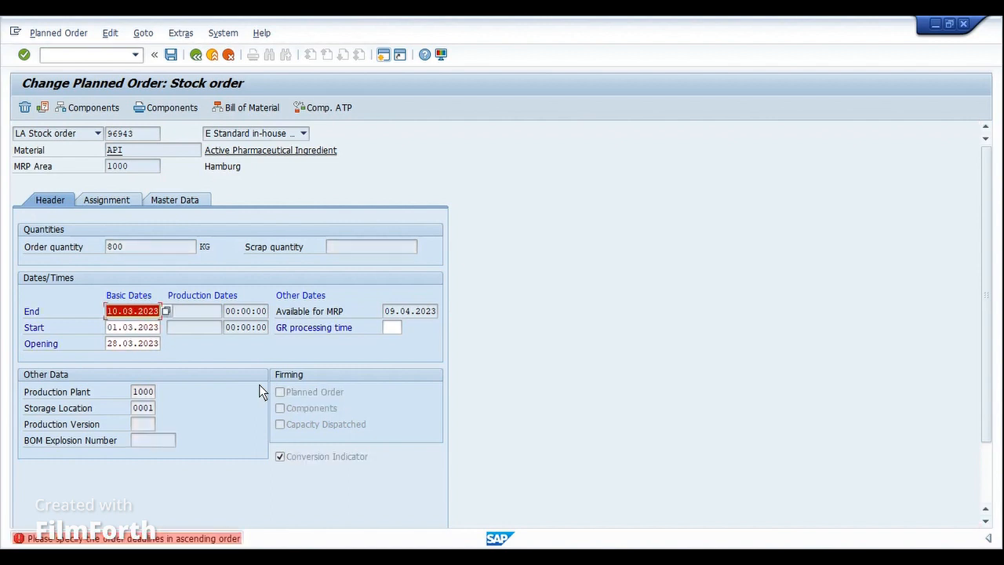
Step: Set the planned order's basic end date to 03.03.2023 and accept the dates in the past
type("03")
key("Return")
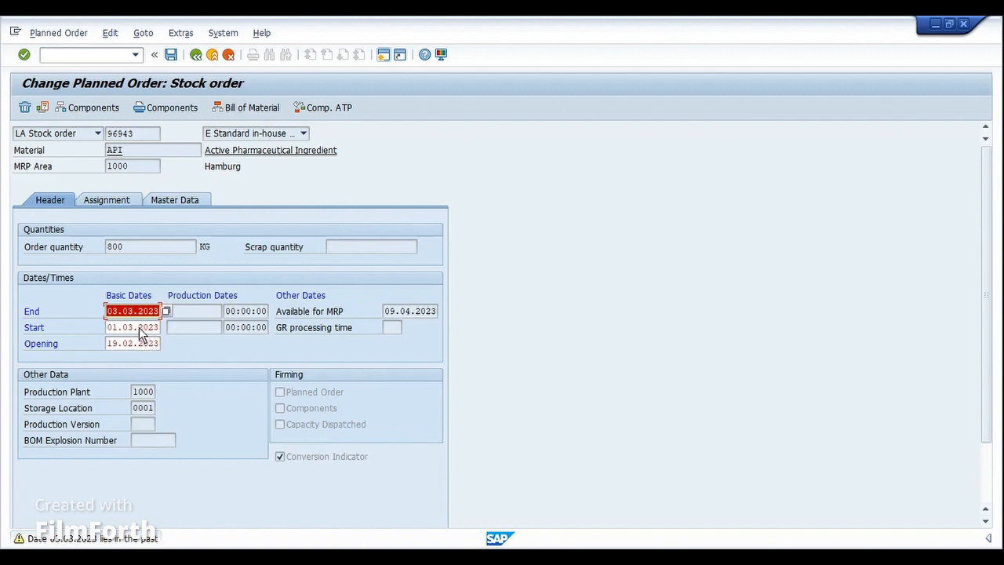
key("Return")
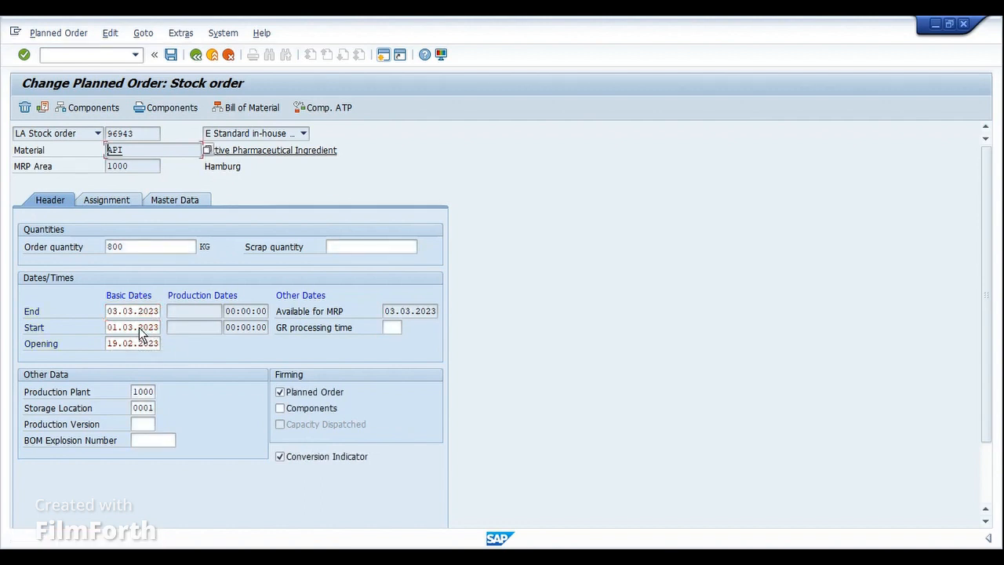
Step: Save the planned order's date changes and refresh the stock/requirements list
left_click(171, 55)
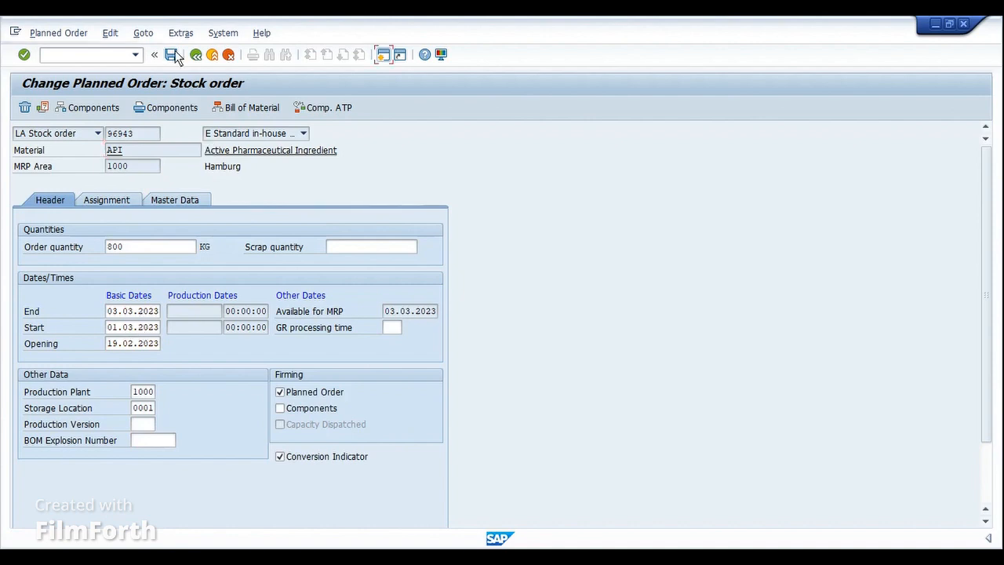
left_click(155, 107)
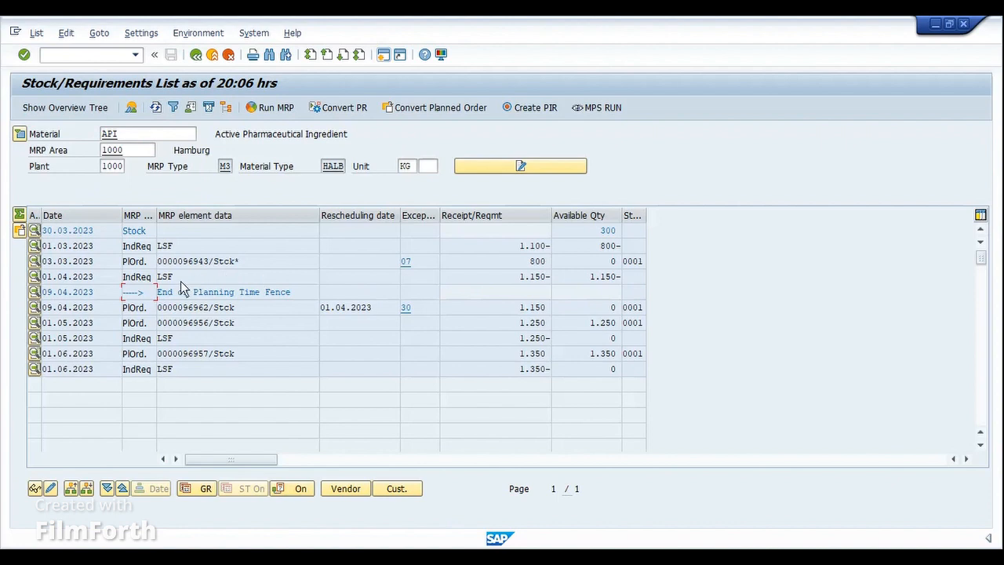
Step: Display the 800 KG planned order dated 03.03.2023, check its planned order firming indicator, and return to the stock/requirements list
left_click(258, 262)
left_click_drag(253, 262, 163, 257)
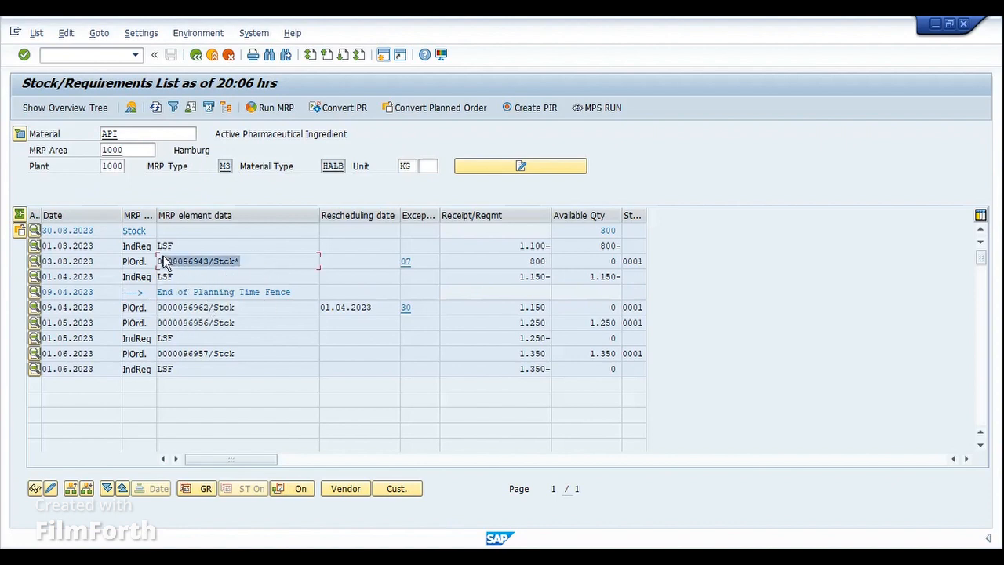
left_click(163, 257)
left_click(256, 257)
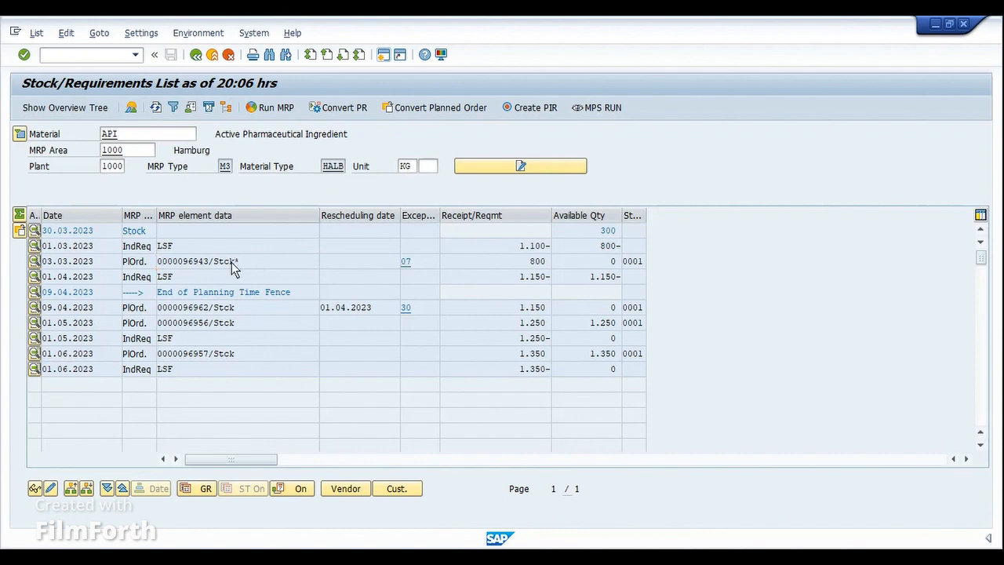
double_click(231, 262)
left_click(43, 377)
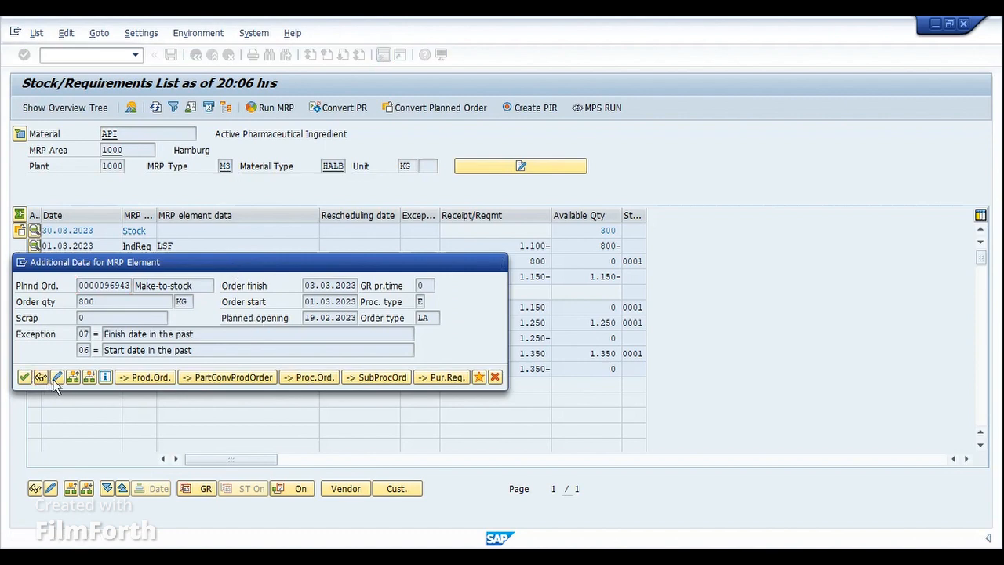
left_click(286, 394)
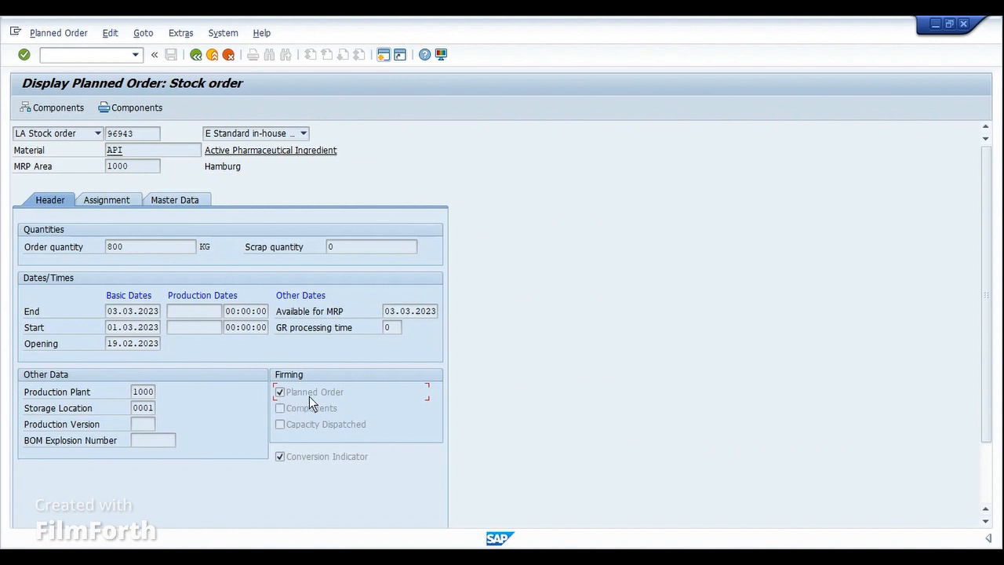
left_click(110, 349)
left_click(196, 54)
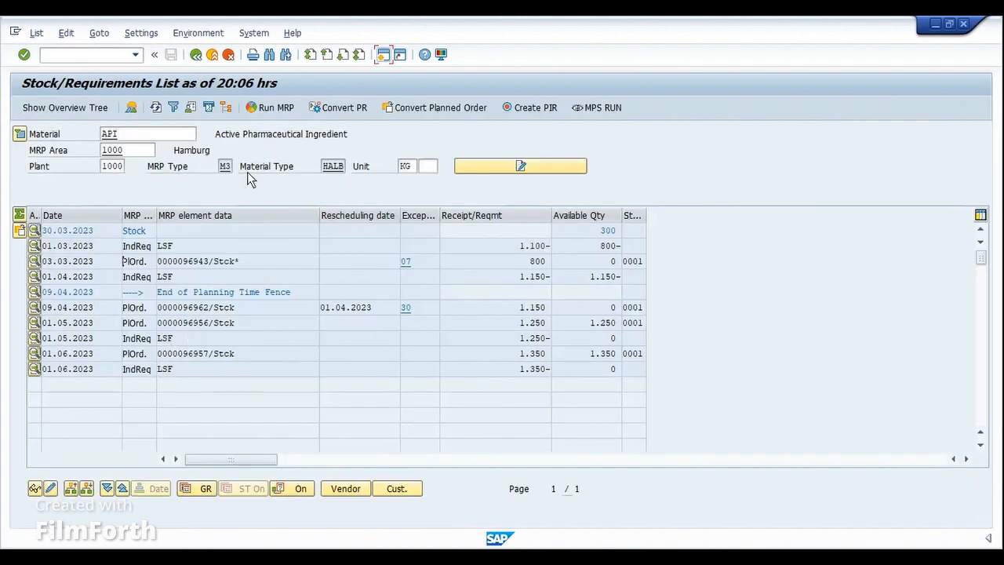
Step: Refresh the list and switch to the customizing session to open the overall maintenance of MRP groups
left_click(155, 109)
left_click(281, 265)
left_click(509, 509)
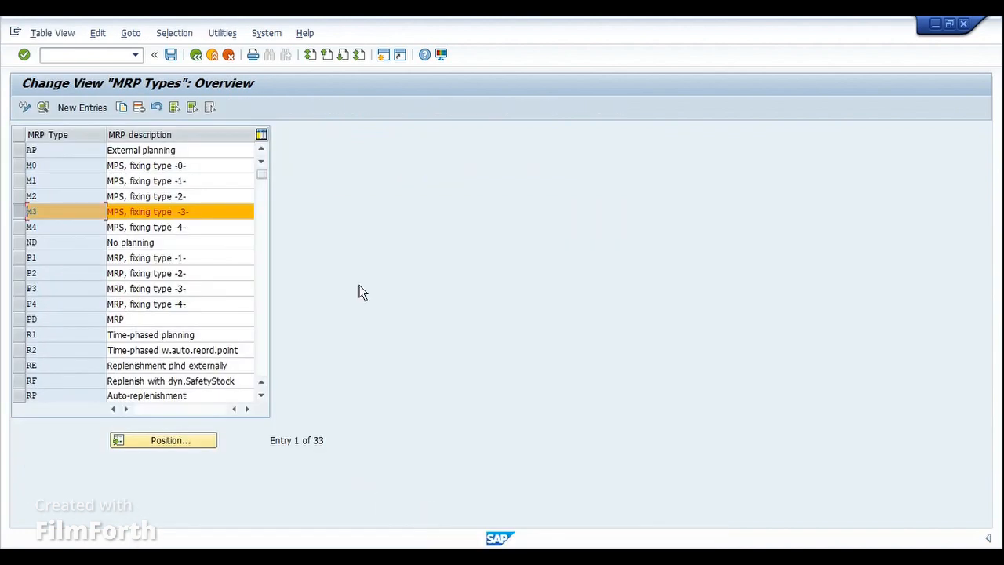
left_click(194, 58)
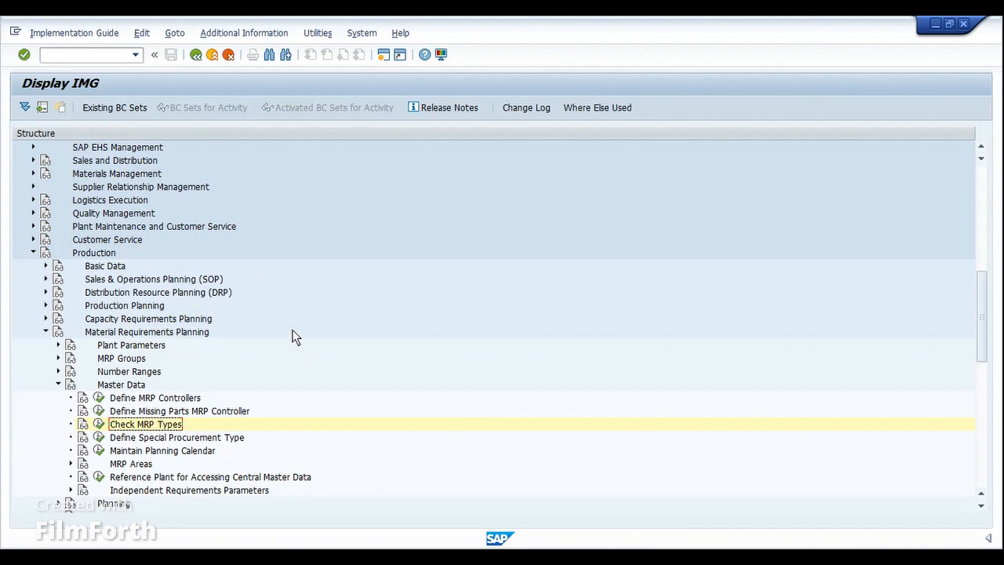
scroll(292, 356, "down", 1)
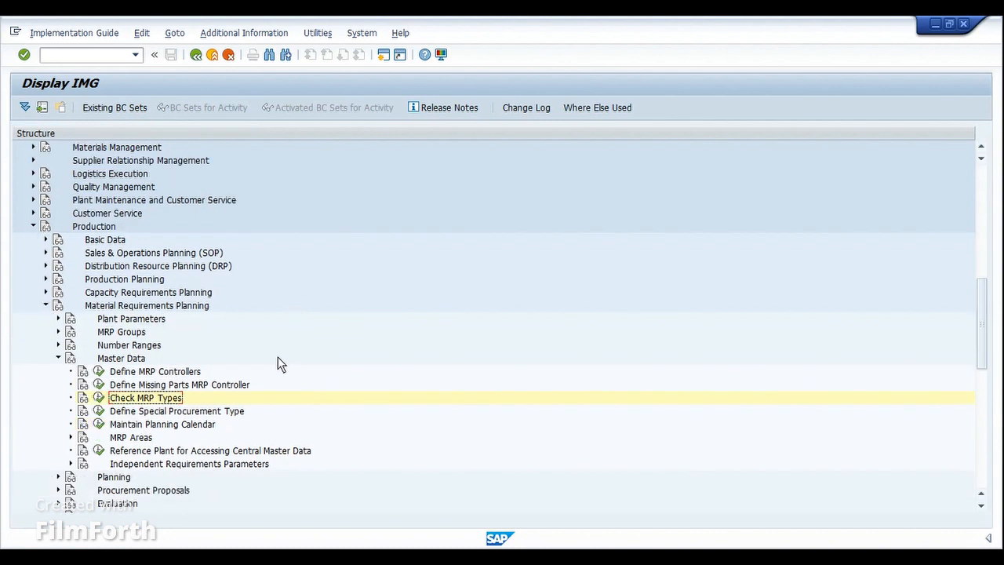
left_click(57, 358)
left_click(58, 332)
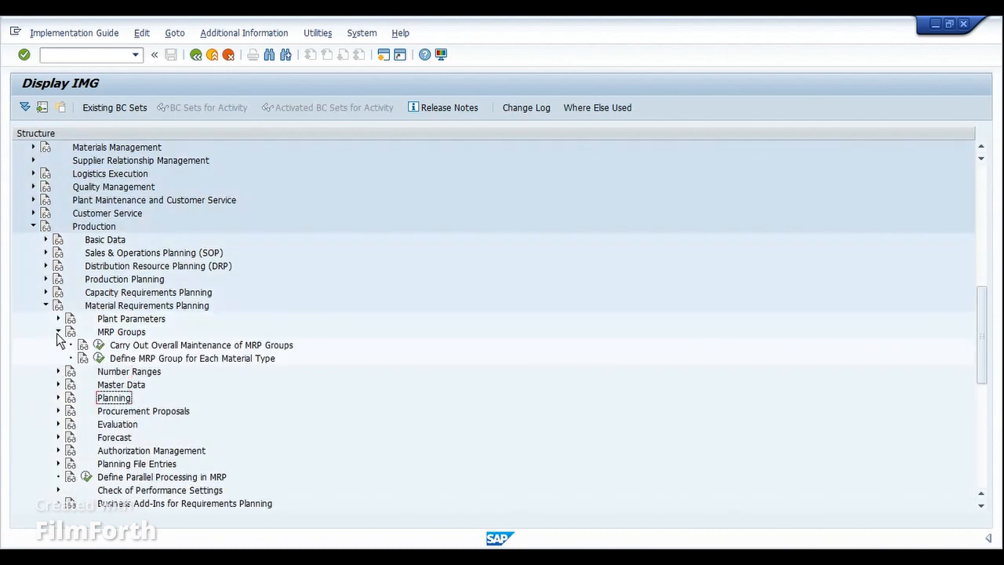
left_click(99, 345)
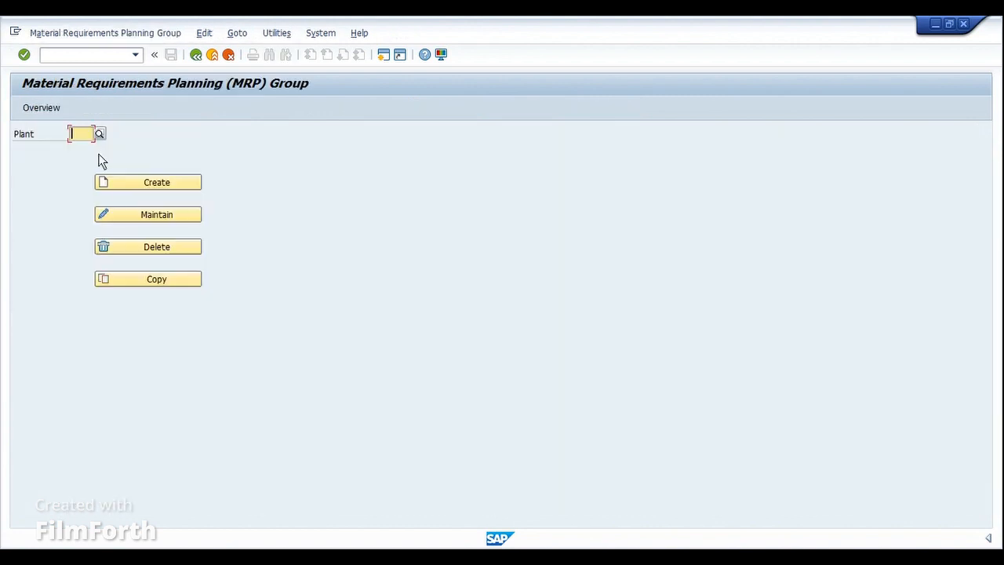
Step: Open MRP group 0010 of plant 1000 for maintenance
type("1000")
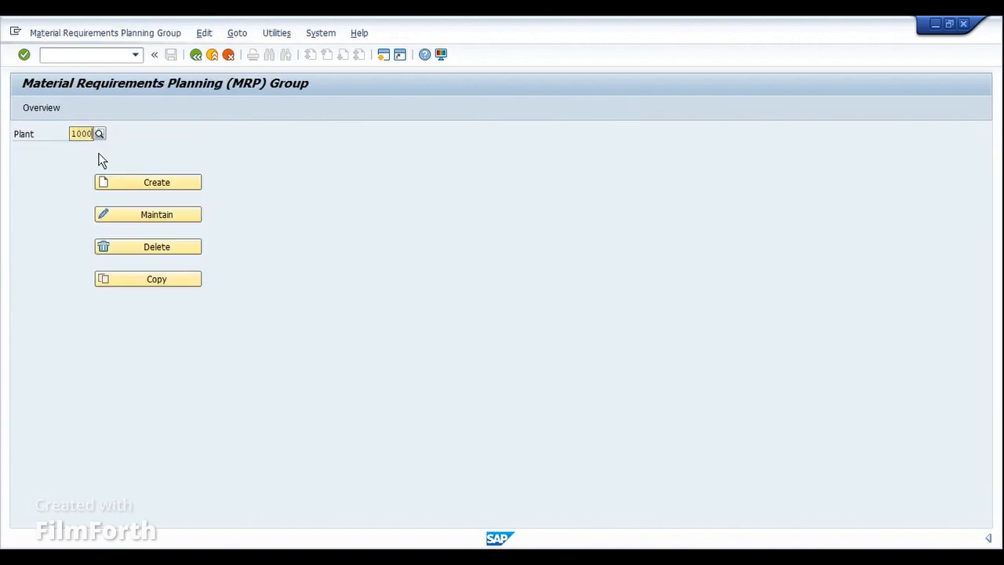
left_click(94, 165)
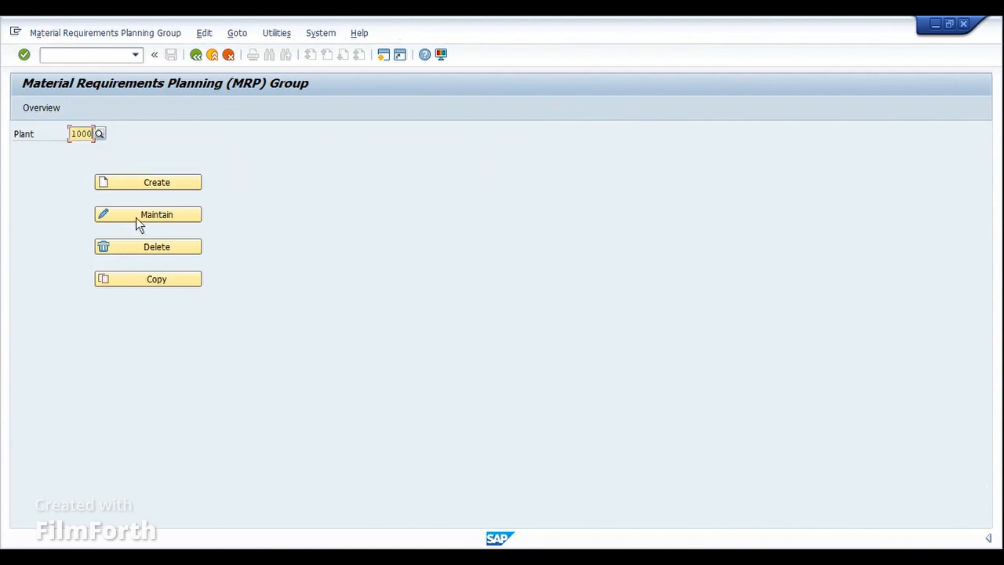
left_click(137, 217)
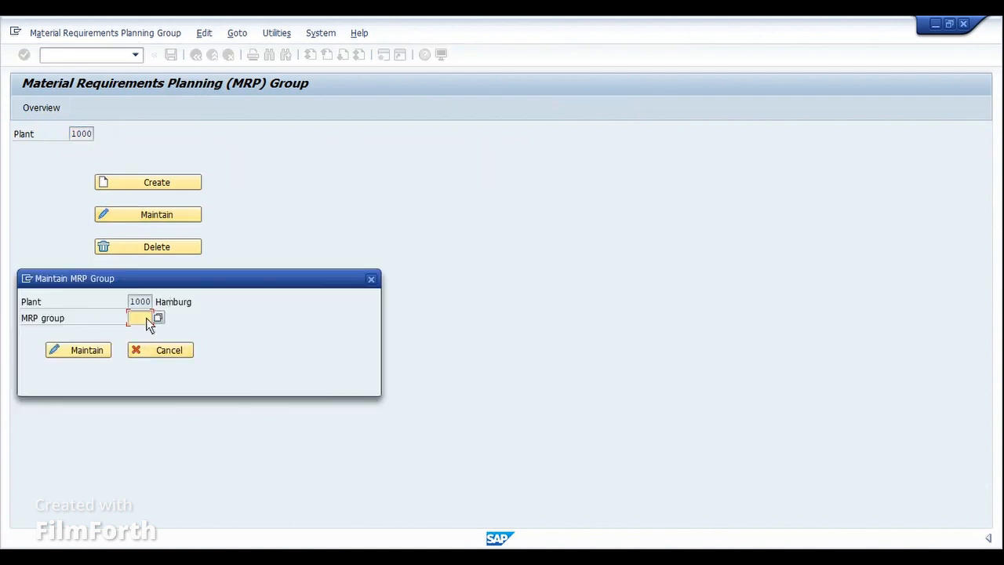
type("0010")
left_click(72, 350)
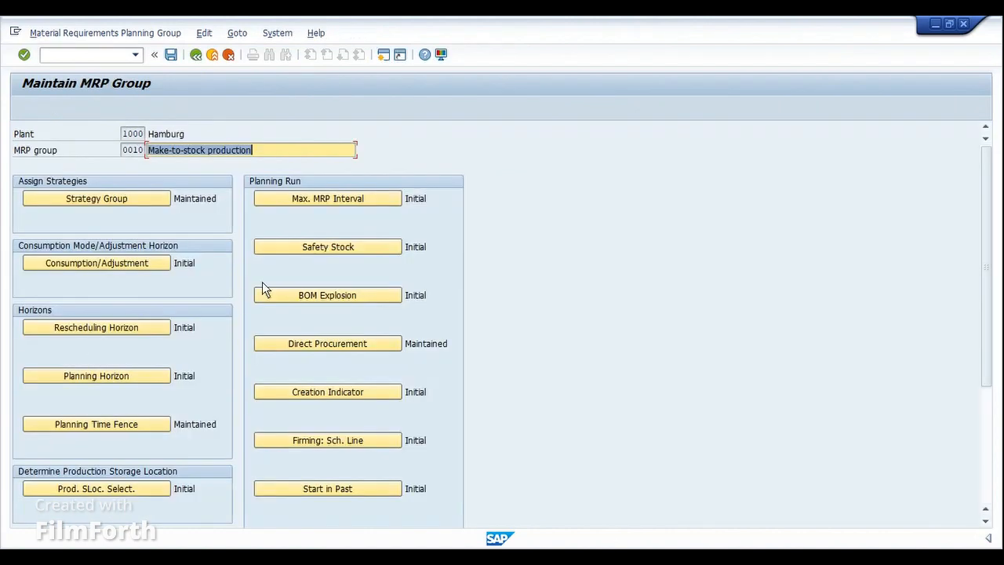
Step: Open the MRP group's planning time fence settings and examine the time fence and roll-forward horizon fields
scroll(237, 358, "down", 1)
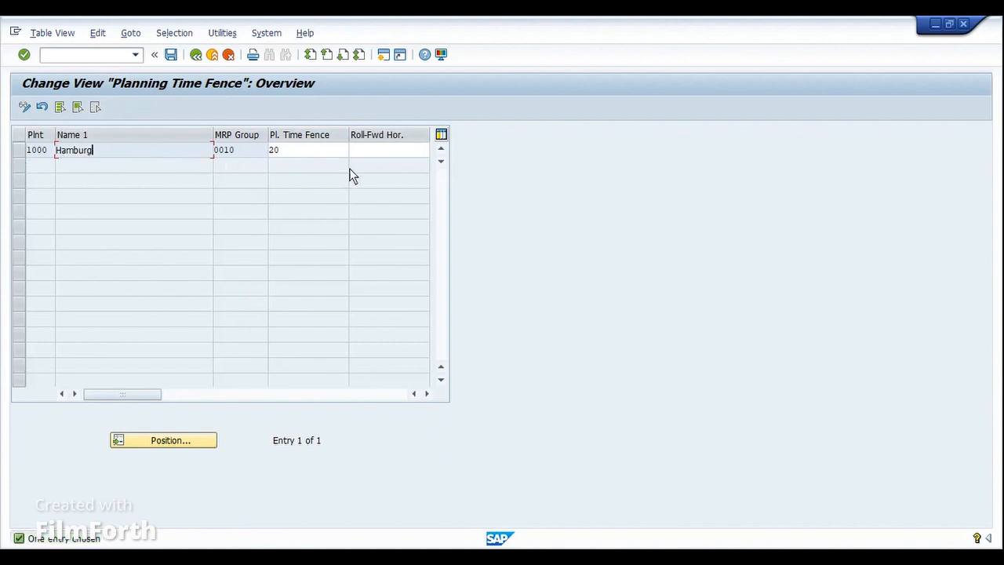
left_click(297, 152)
left_click(380, 153)
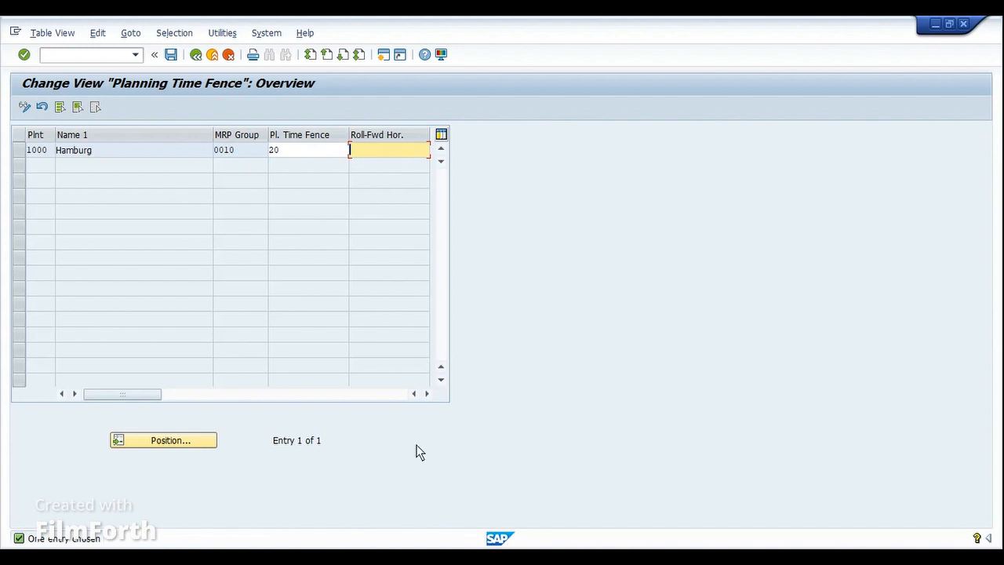
Step: Compare the firmed planned order of 03.03.2023 with the requirement of 01.03.2023 in the stock/requirements list
left_click(353, 509)
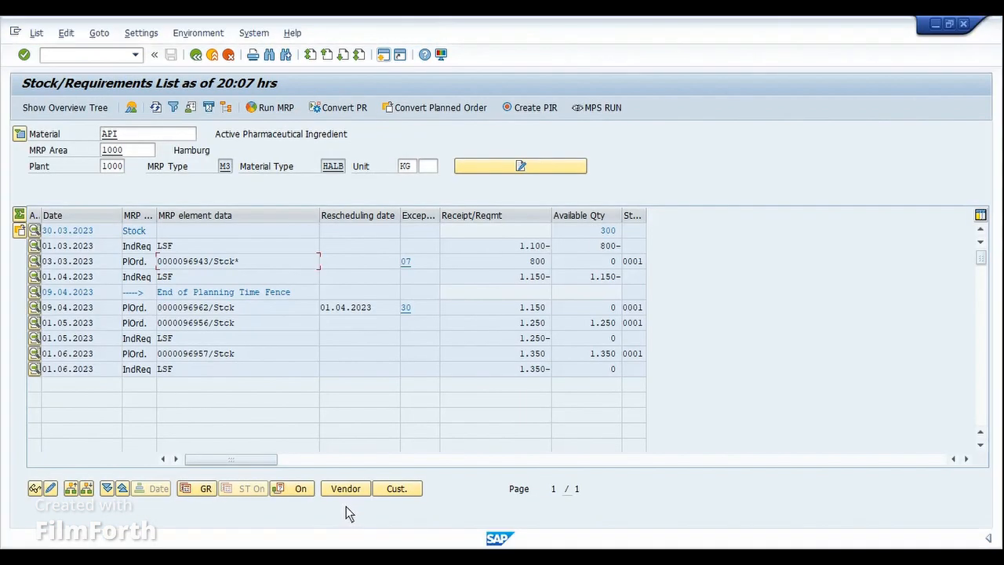
left_click(208, 308)
left_click_drag(245, 262, 159, 262)
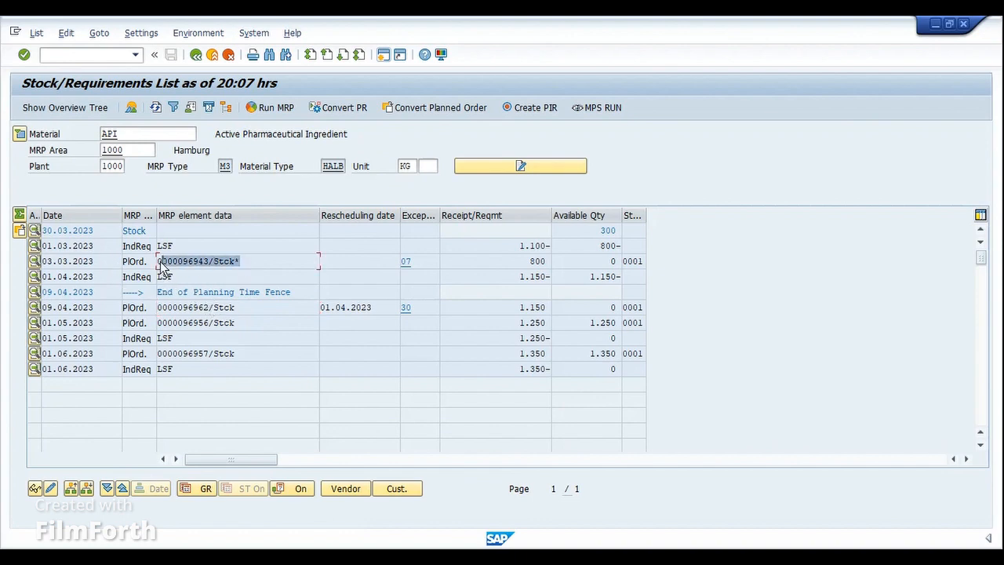
left_click_drag(82, 249, 86, 247)
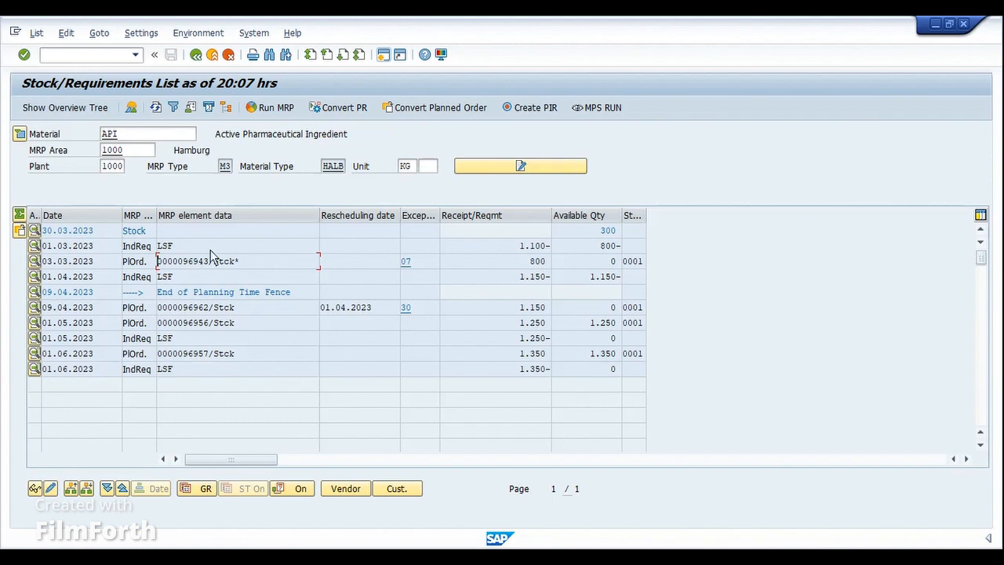
left_click_drag(207, 247, 274, 264)
left_click(408, 556)
Step: Narrow the planning time fence column in customizing and locate the end of the planning time fence in the stock/requirements list
left_click(466, 502)
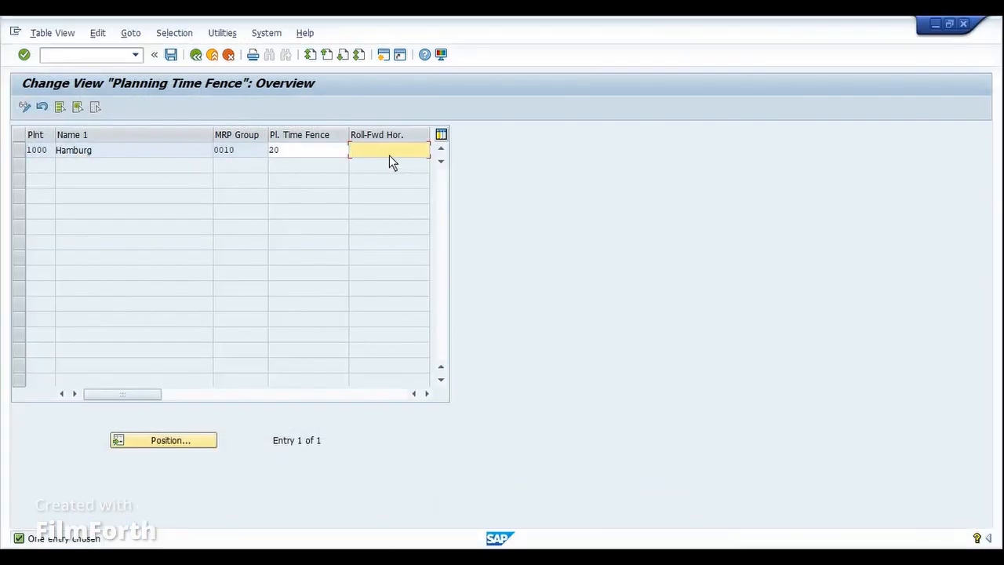
left_click_drag(350, 135, 335, 132)
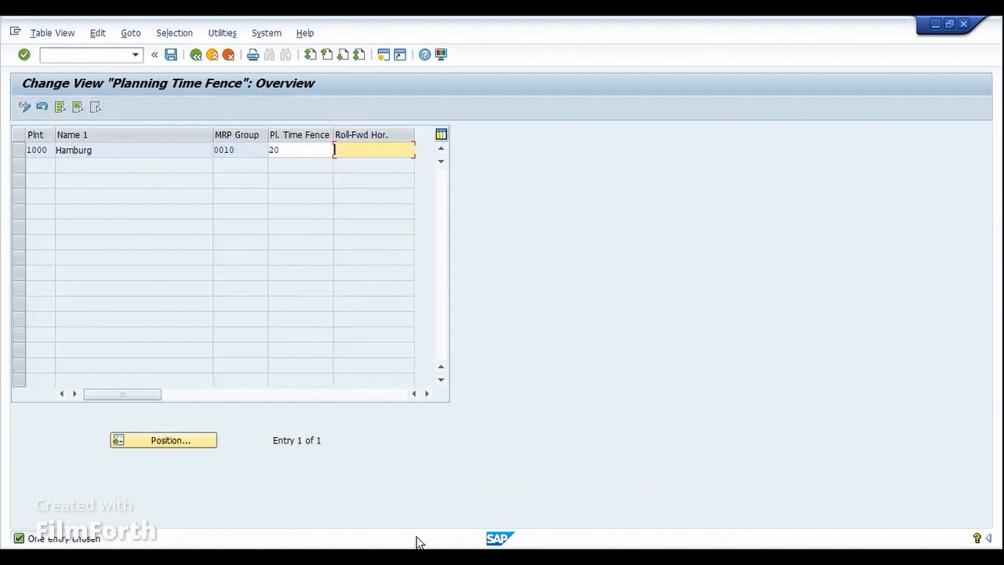
mouse_move(415, 541)
left_click(308, 501)
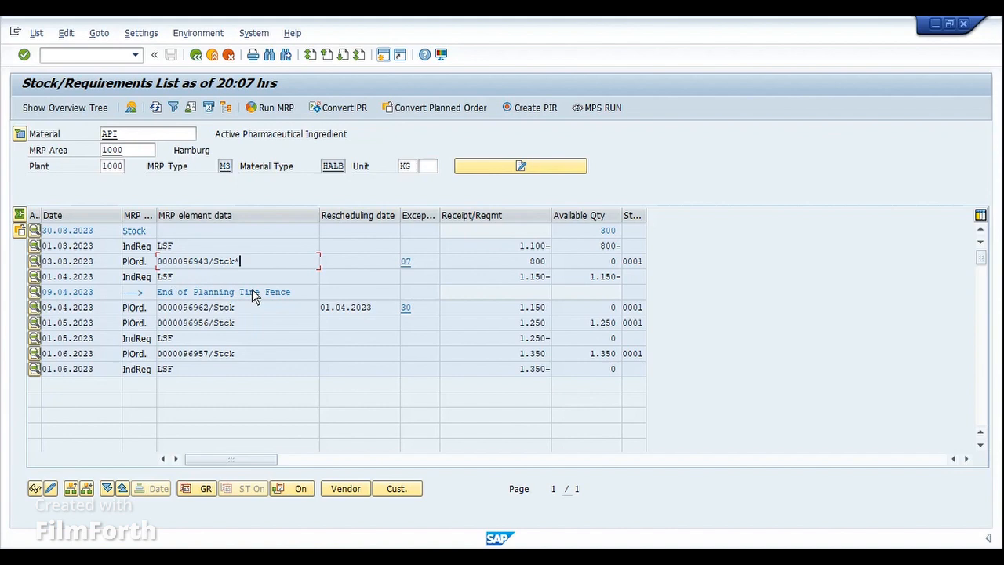
key("Down")
key("Down")
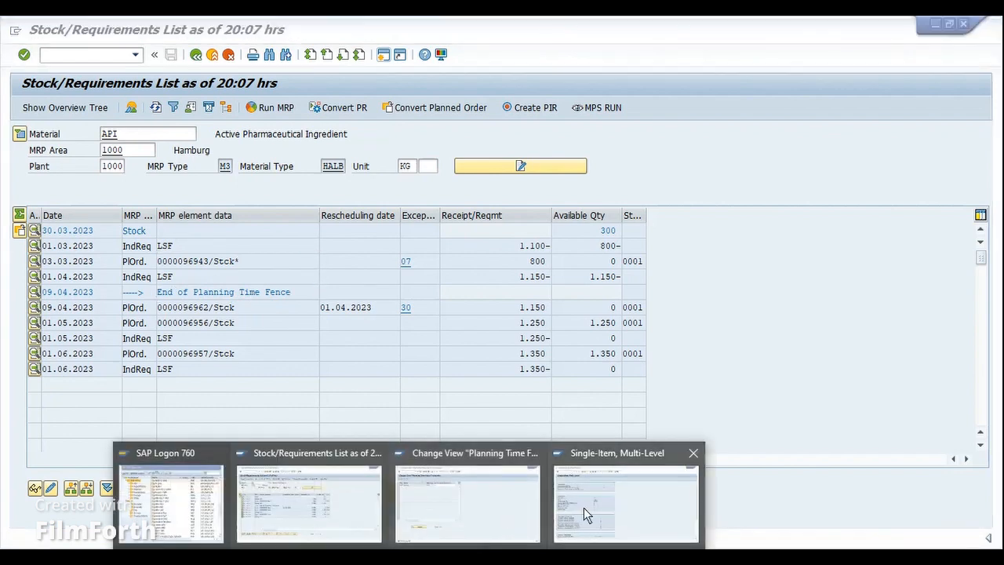
Step: Enter a roll-forward horizon of 30 for MRP group 0010 in the planning time fence settings
left_click(478, 506)
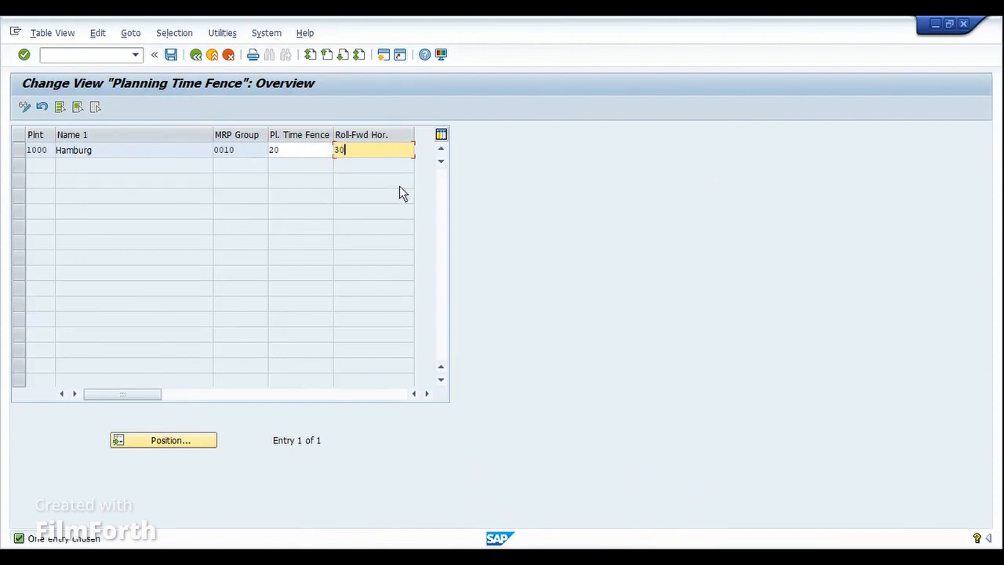
type("-")
Step: Examine the planned orders at and after the end of the planning time fence in the stock/requirements list
left_click(309, 497)
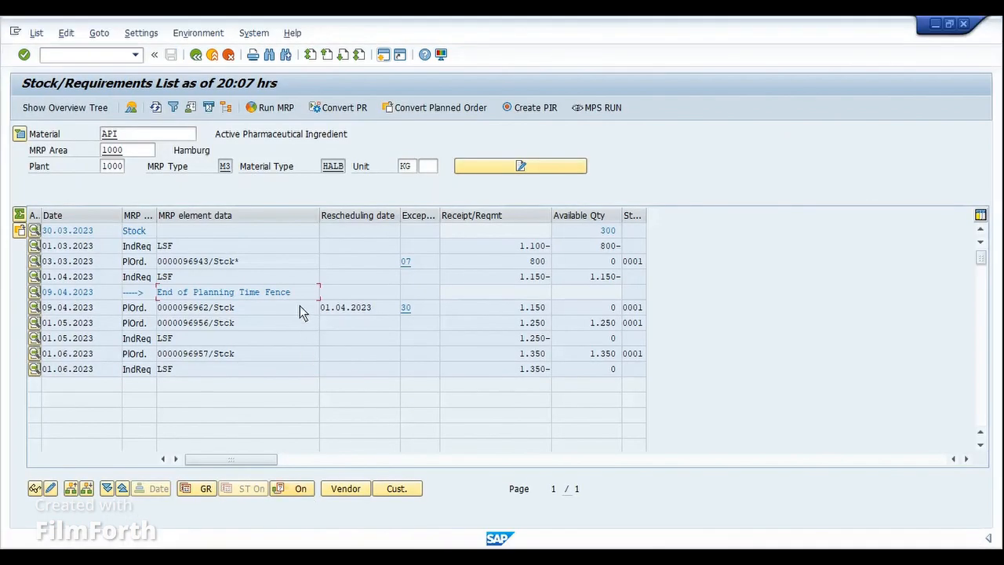
left_click_drag(301, 294, 228, 308)
left_click(246, 311)
left_click(247, 321)
Step: Change the roll-forward horizon of MRP group 0010 to 10
left_click(447, 494)
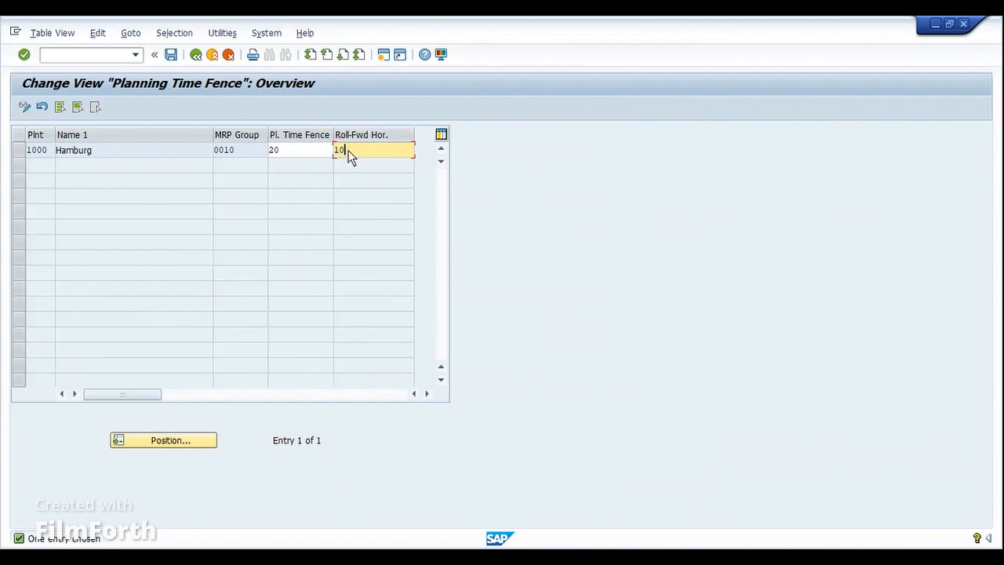
left_click(235, 150)
Step: Display the MRP 1 data of material API and check its MRP group field against the customizing settings
mouse_move(414, 549)
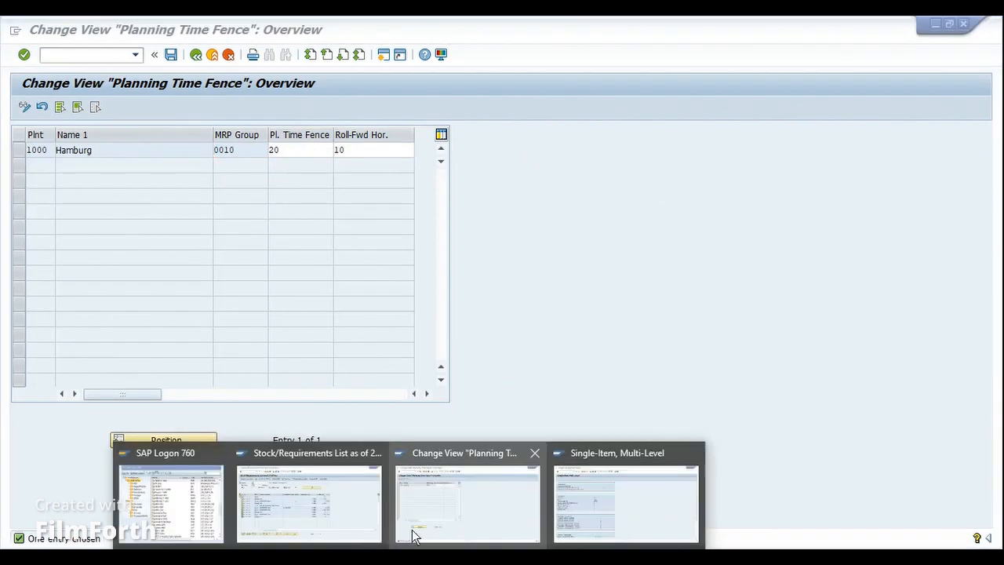
left_click(263, 486)
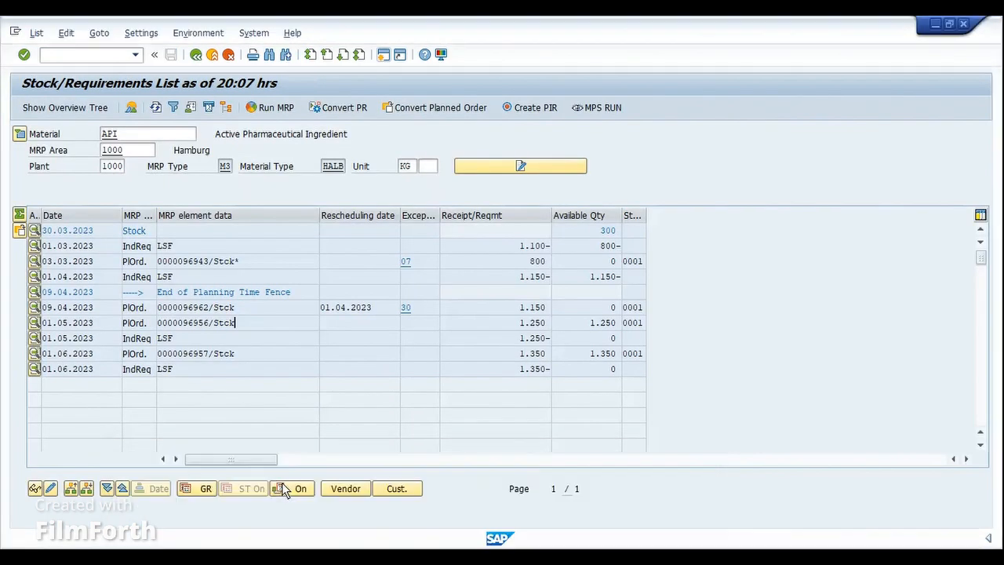
double_click(108, 138)
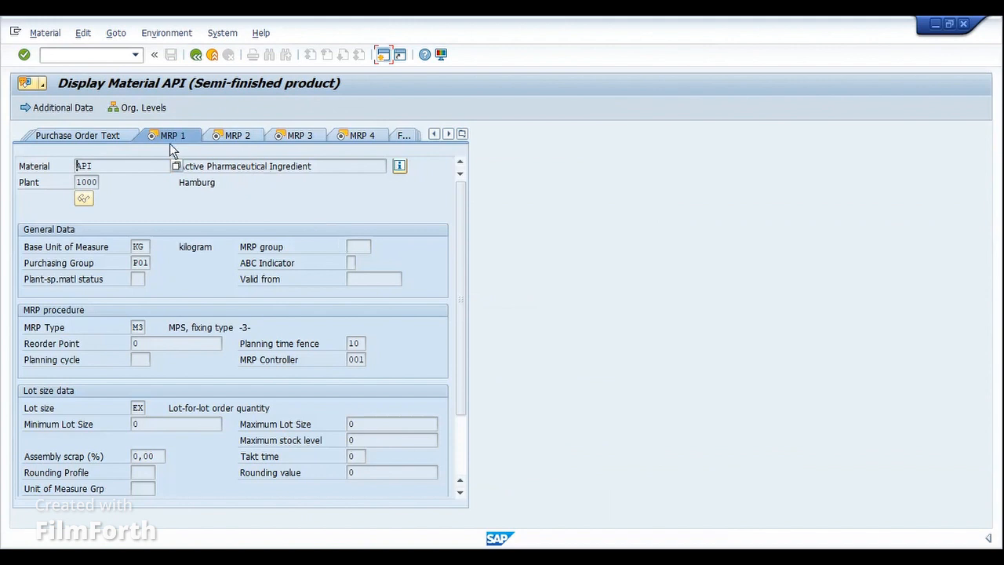
left_click(368, 247)
left_click(409, 557)
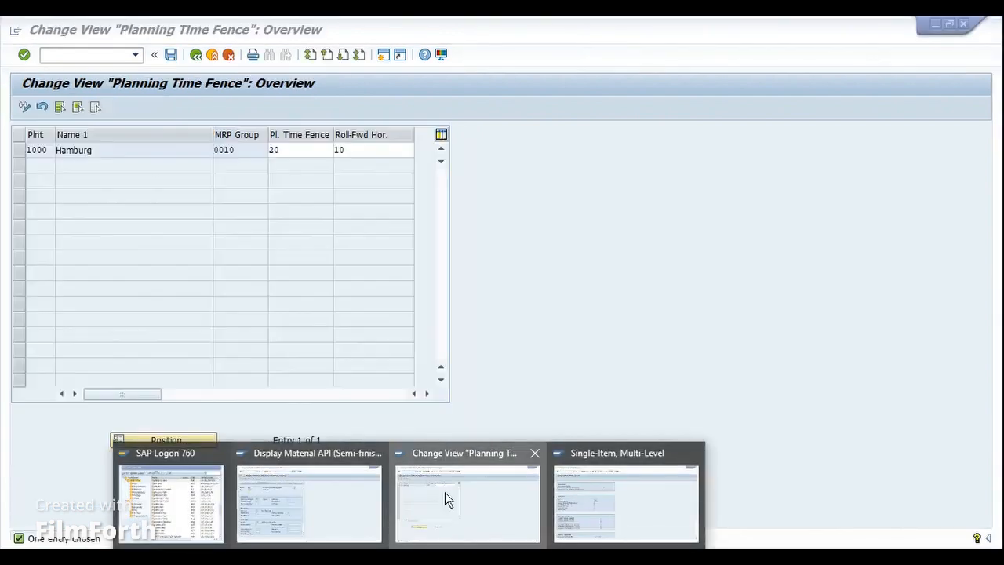
left_click(444, 491)
left_click(409, 557)
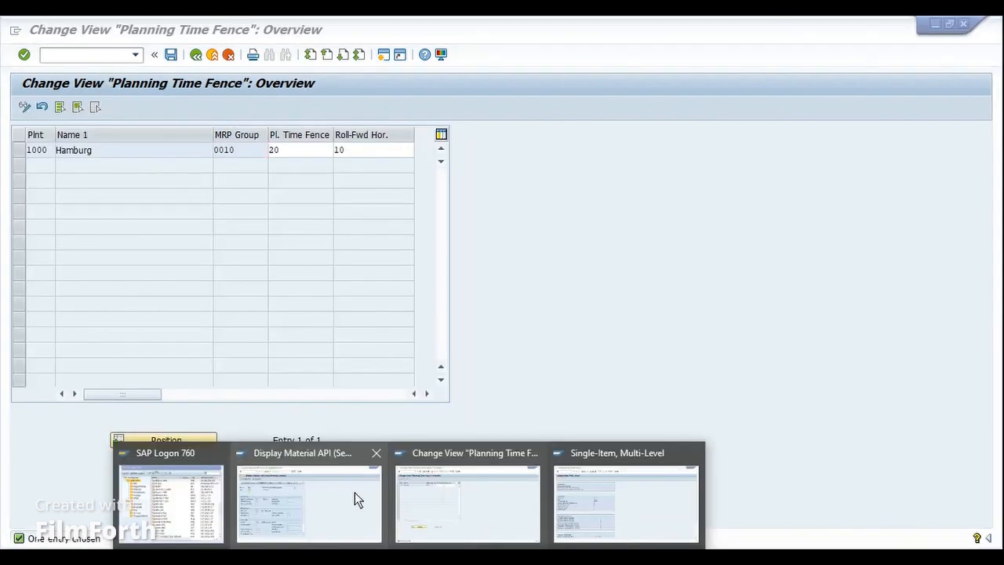
left_click(354, 499)
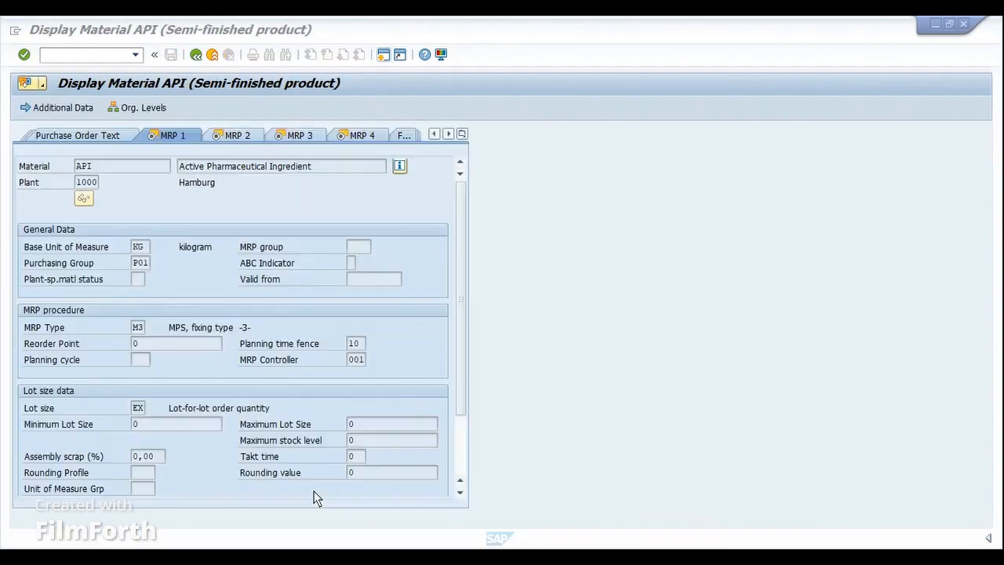
Step: List the MRP groups available for plant 1000, highlight 0010 Make-to-stock production, and widen the MRP group column
left_click(374, 248)
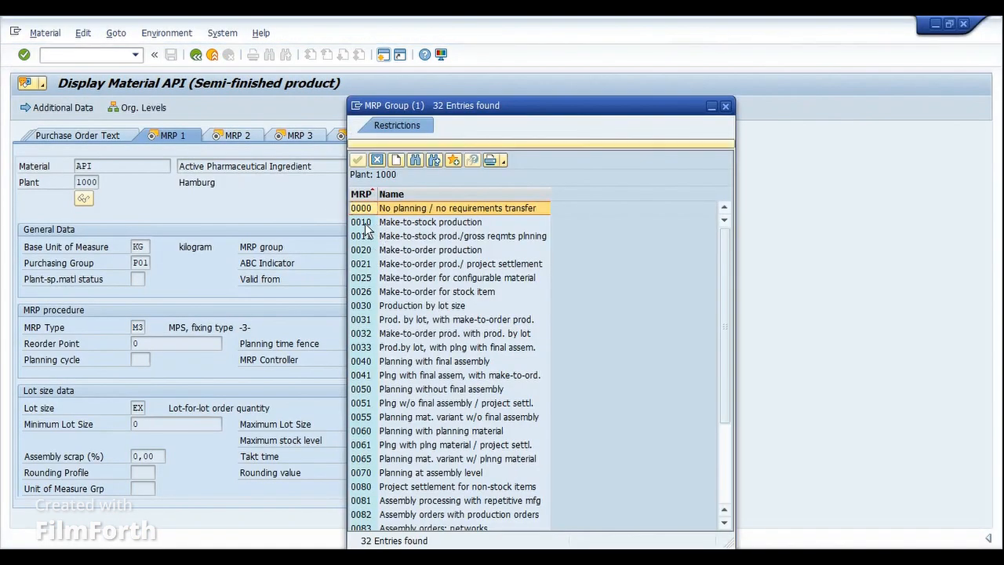
left_click(365, 223)
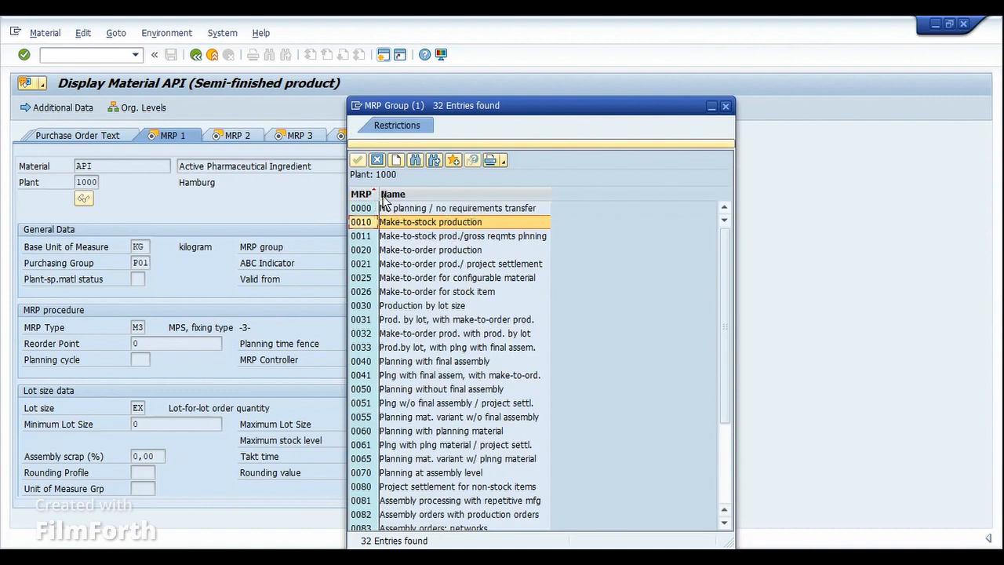
left_click_drag(376, 193, 409, 238)
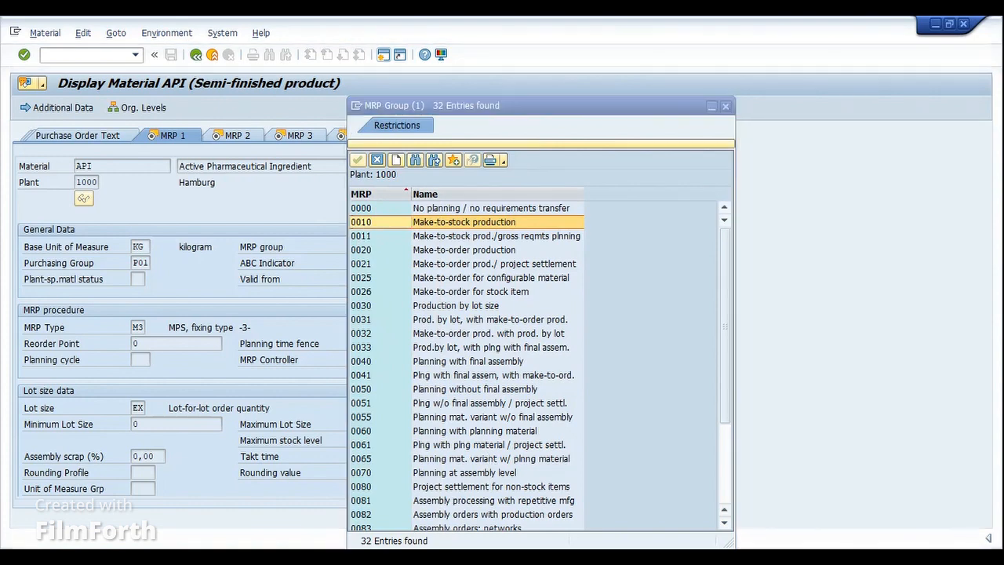
Step: Leave the planning time fence settings of MRP group 0010 and discard the unsaved changes
left_click(409, 505)
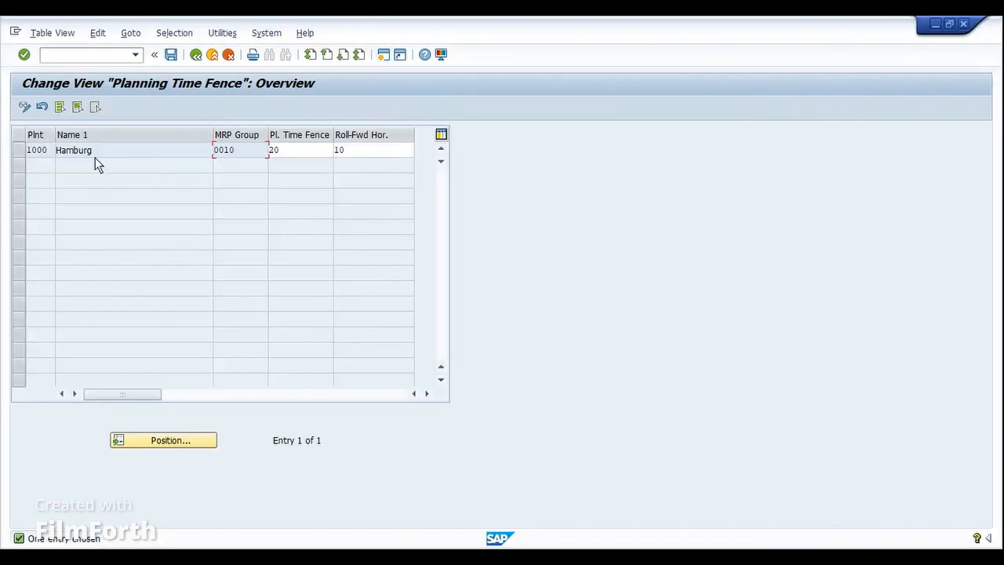
left_click(194, 55)
left_click(268, 288)
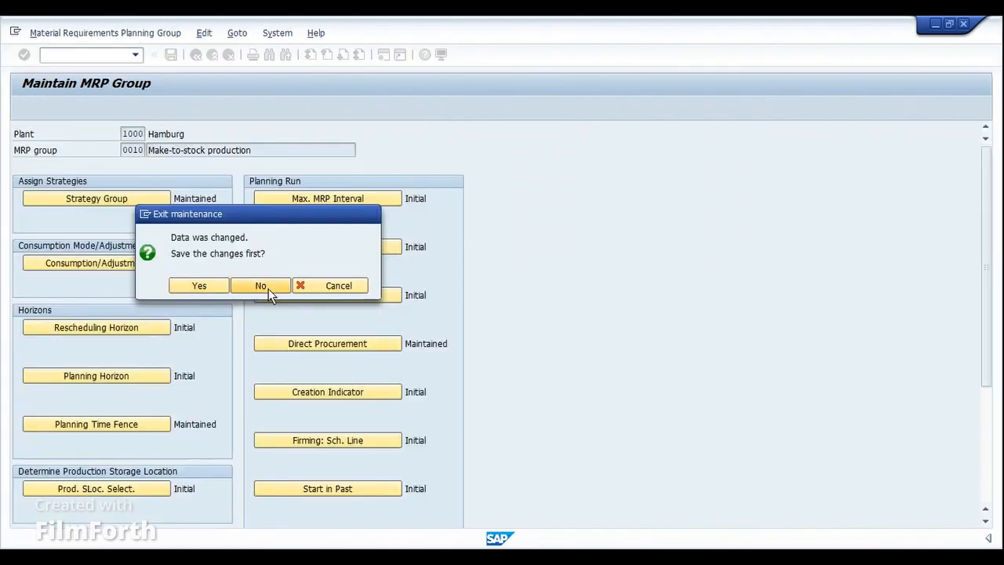